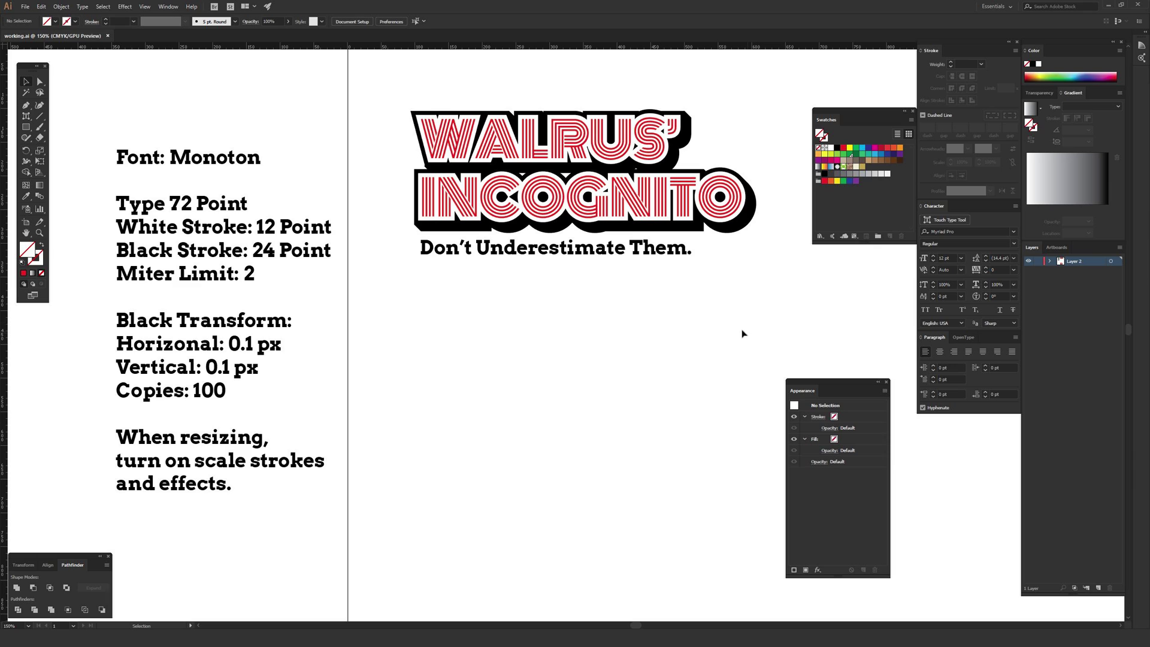
Examine the finished WALRUS' INCOGNITO lettering, its fill and stroke appearance, the tagline and the notes listing the settings
left_click_drag(393, 107, 617, 259)
left_click(658, 312)
left_click_drag(110, 117, 300, 519)
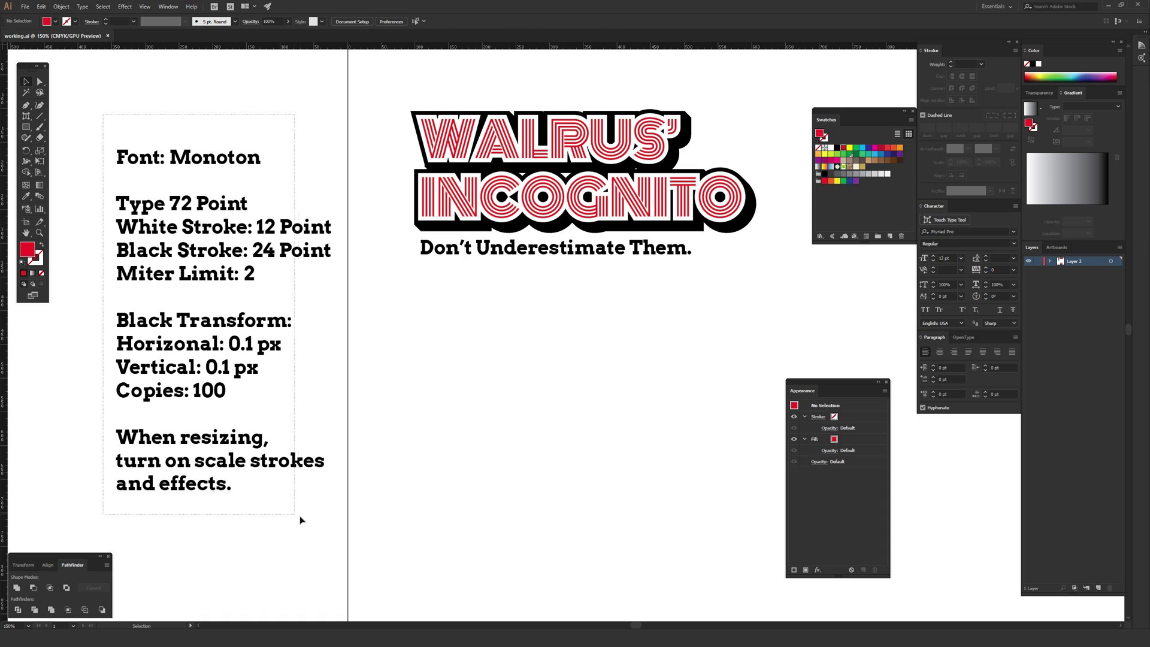
left_click(414, 436)
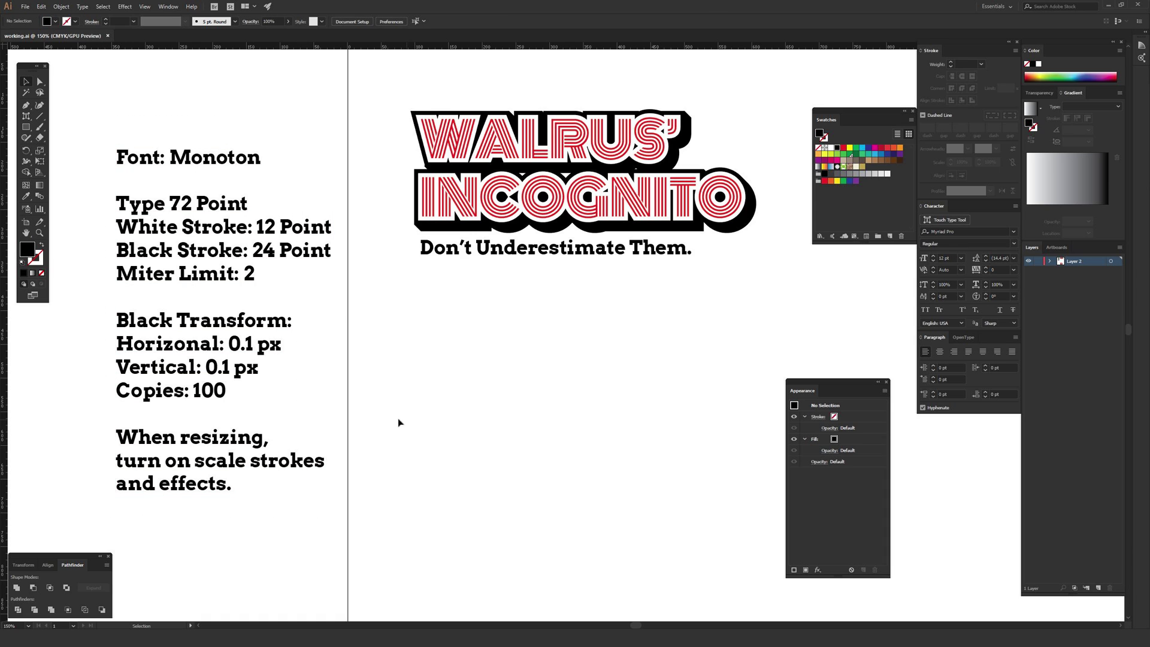
left_click(511, 207)
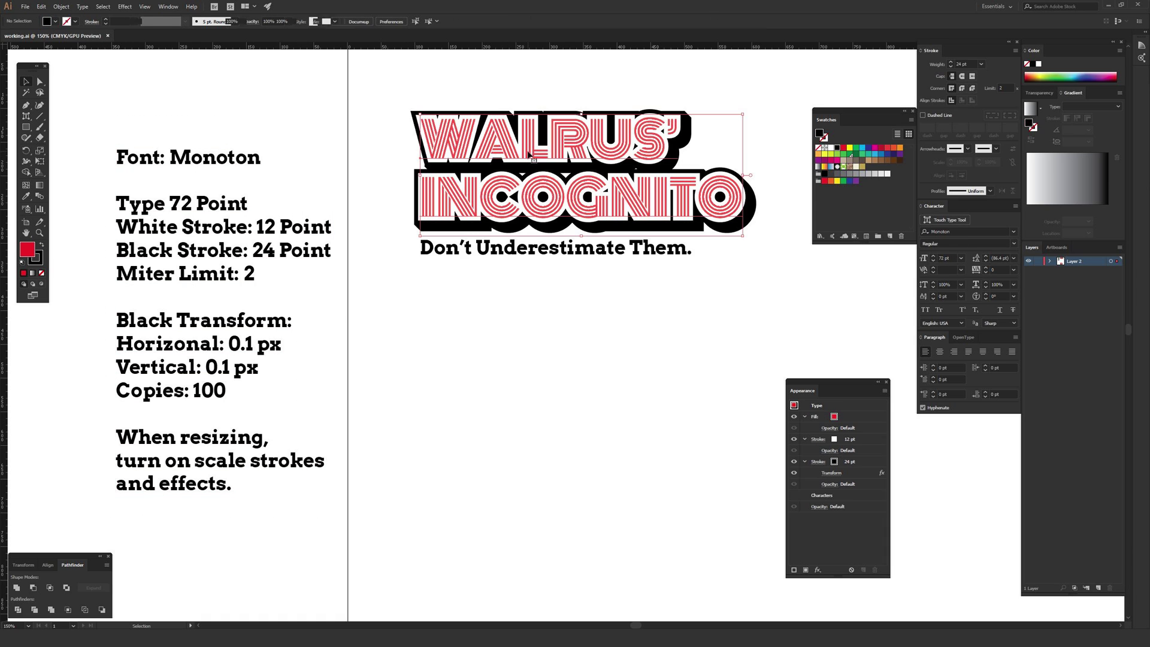
left_click(363, 123)
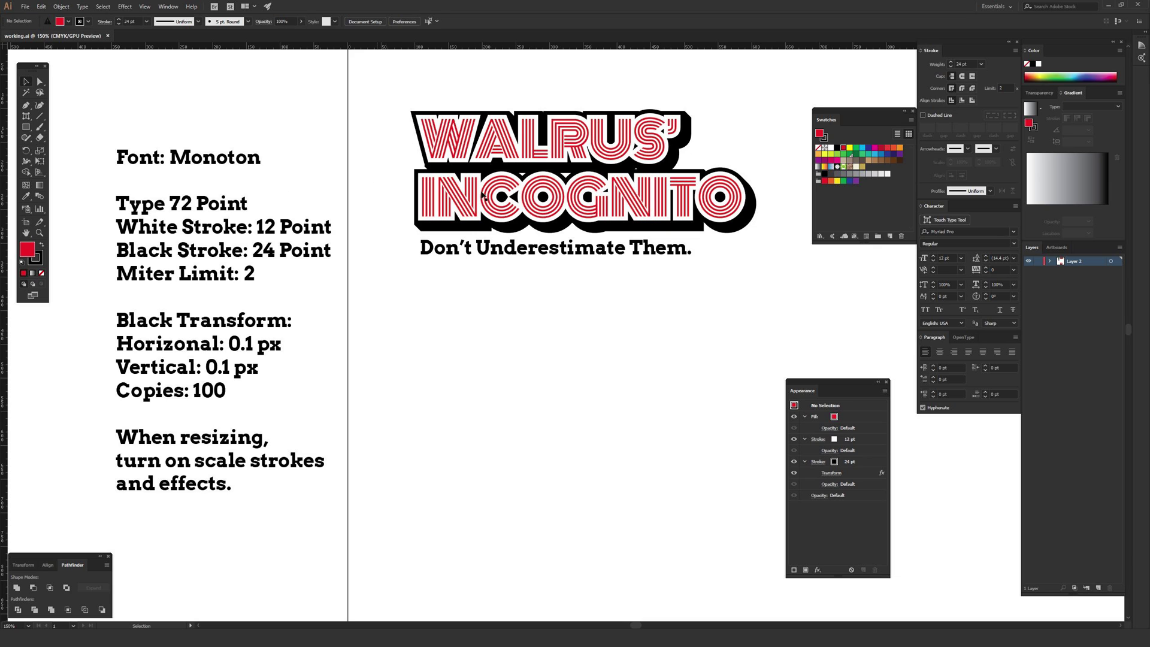
key("ctrl+a")
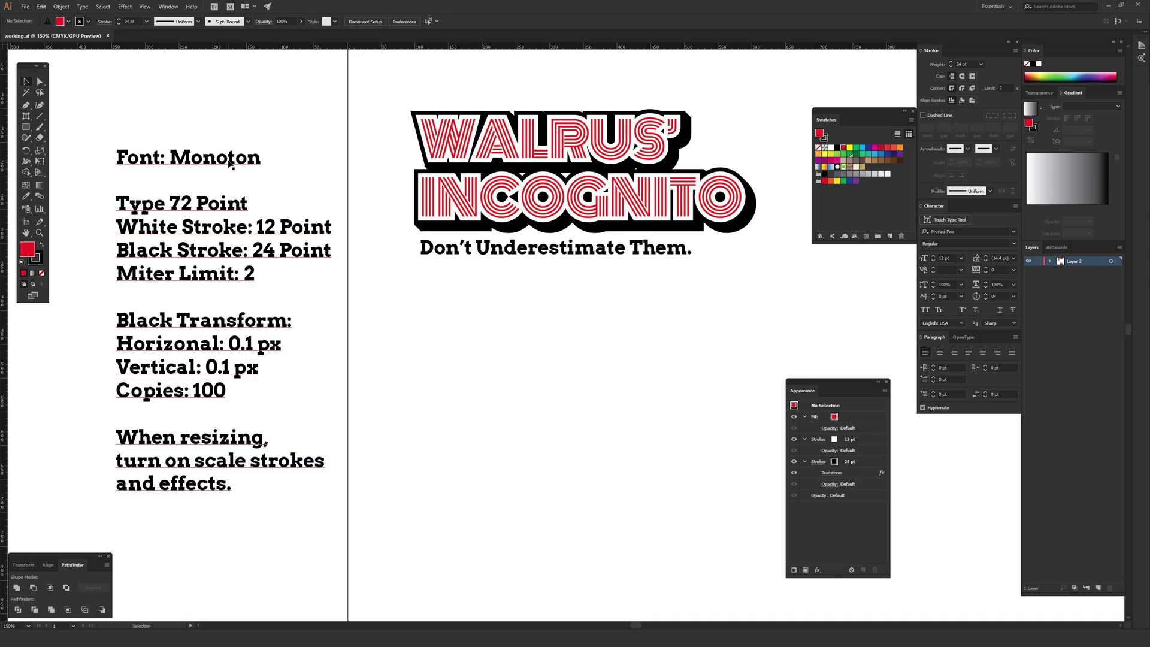
left_click(386, 185)
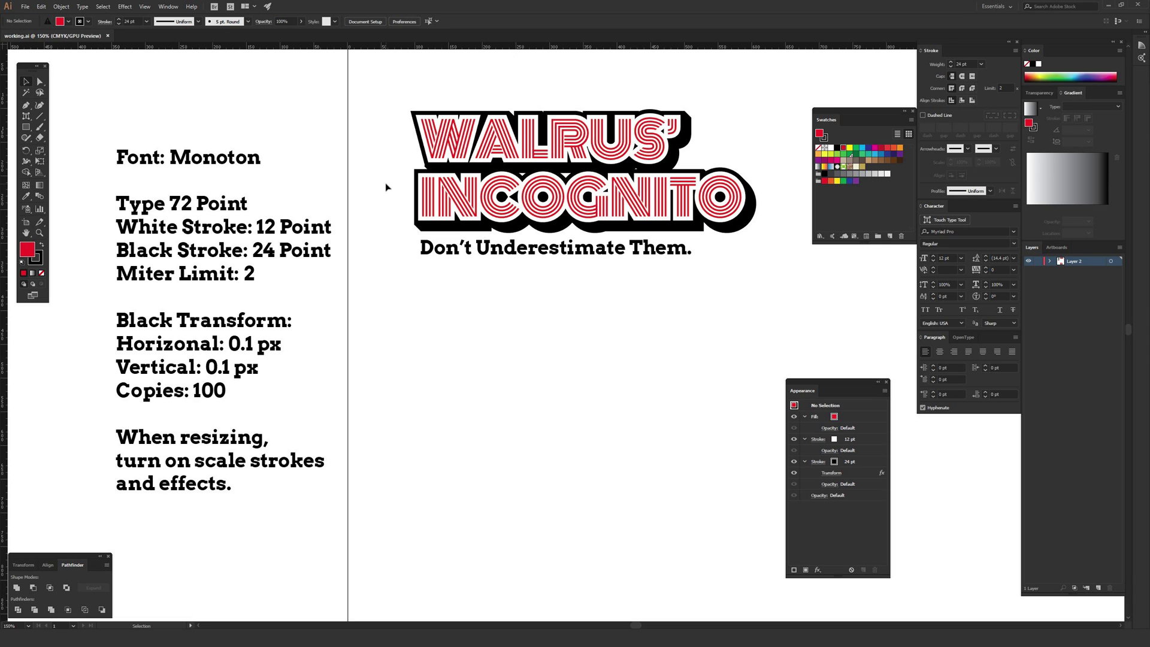
left_click(453, 254)
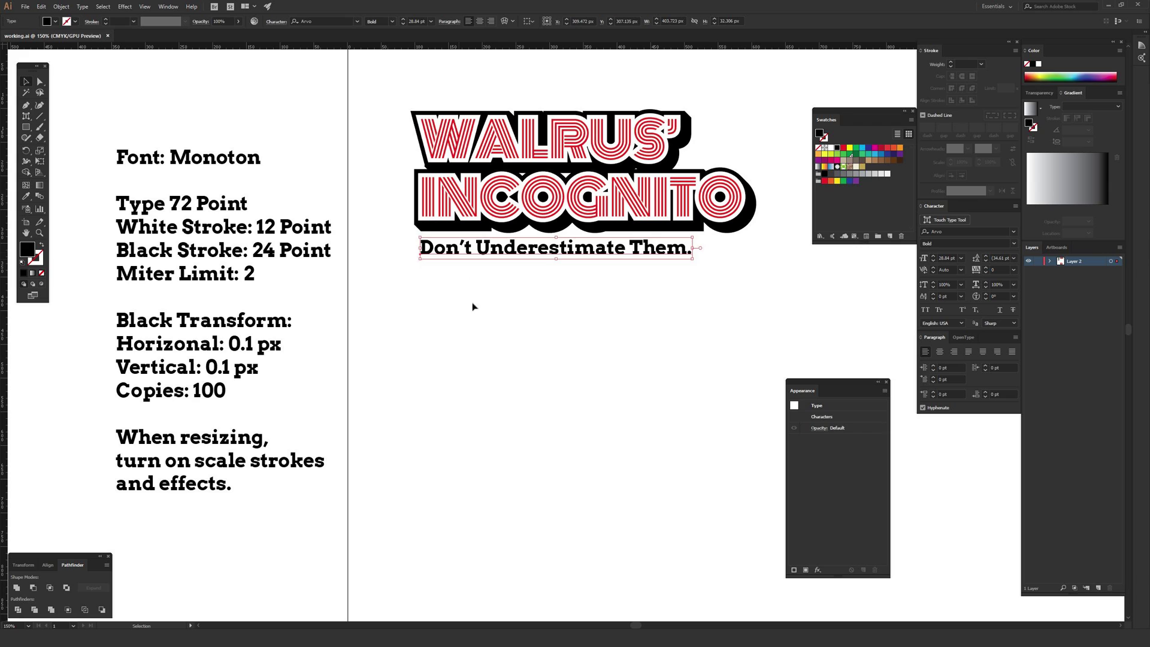
left_click(475, 317)
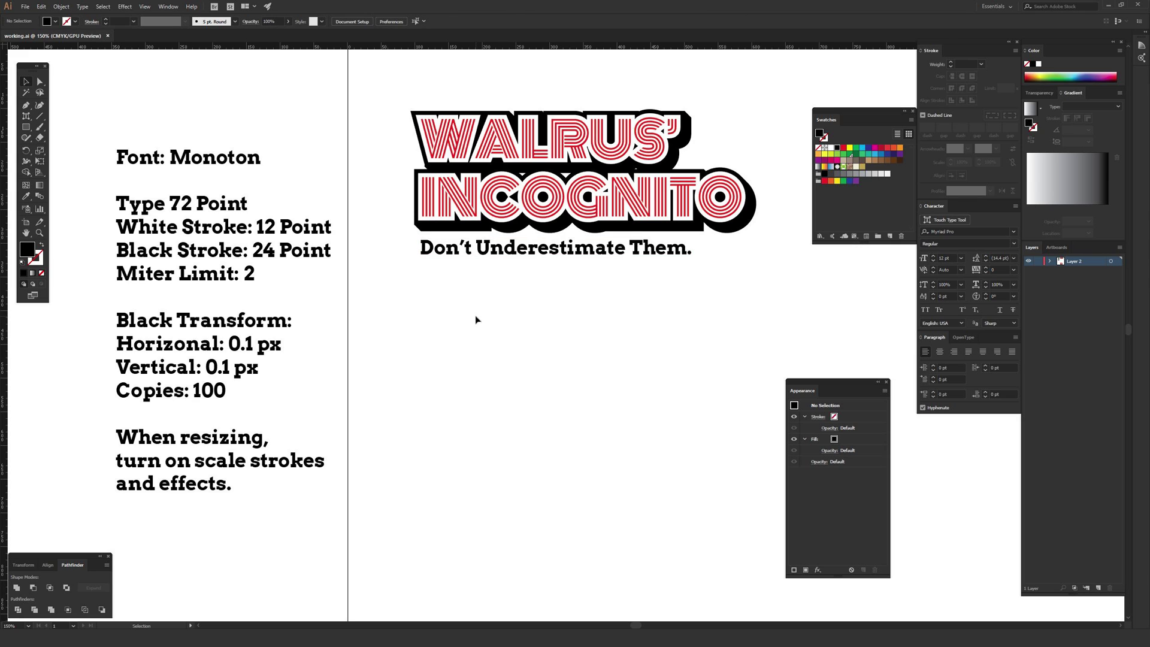
Add a point text object reading MAKE STUFF in the empty area beneath the tagline
left_click(26, 116)
left_click_drag(26, 116, 60, 118)
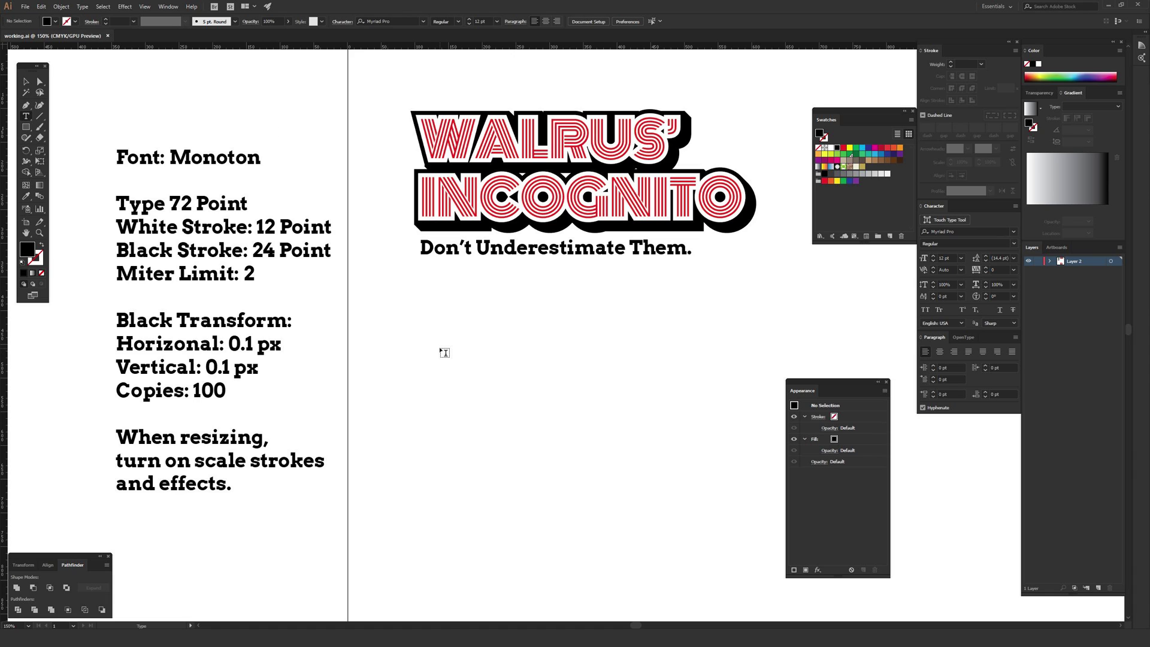
left_click(444, 352)
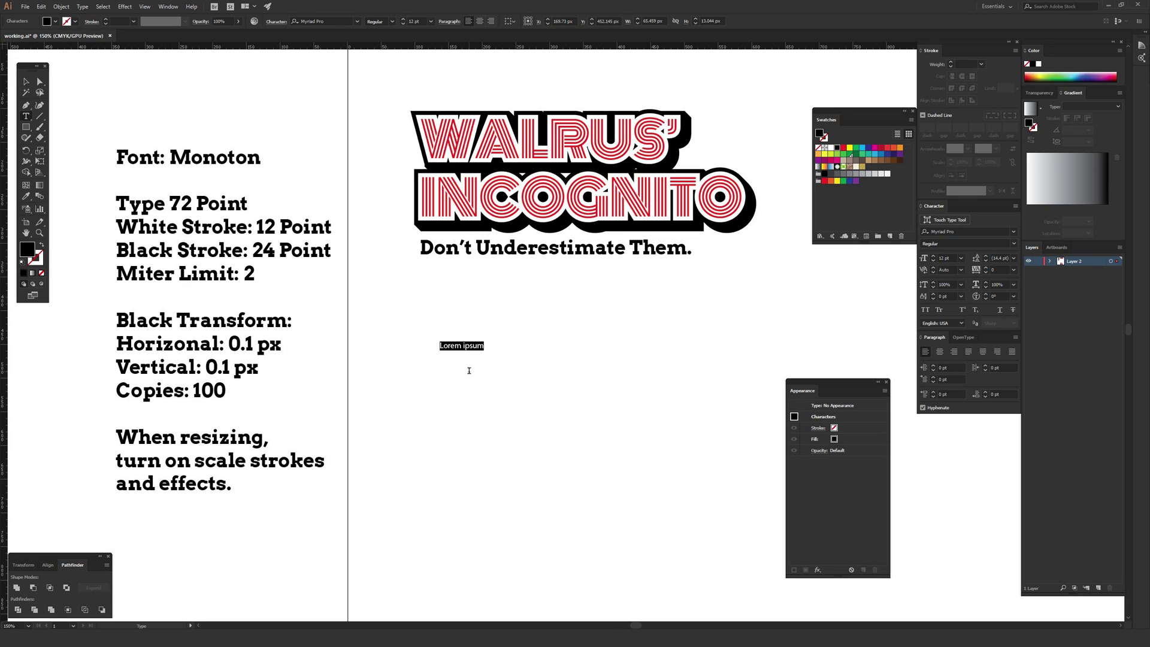
type("MAKE STUFF")
left_click(26, 82)
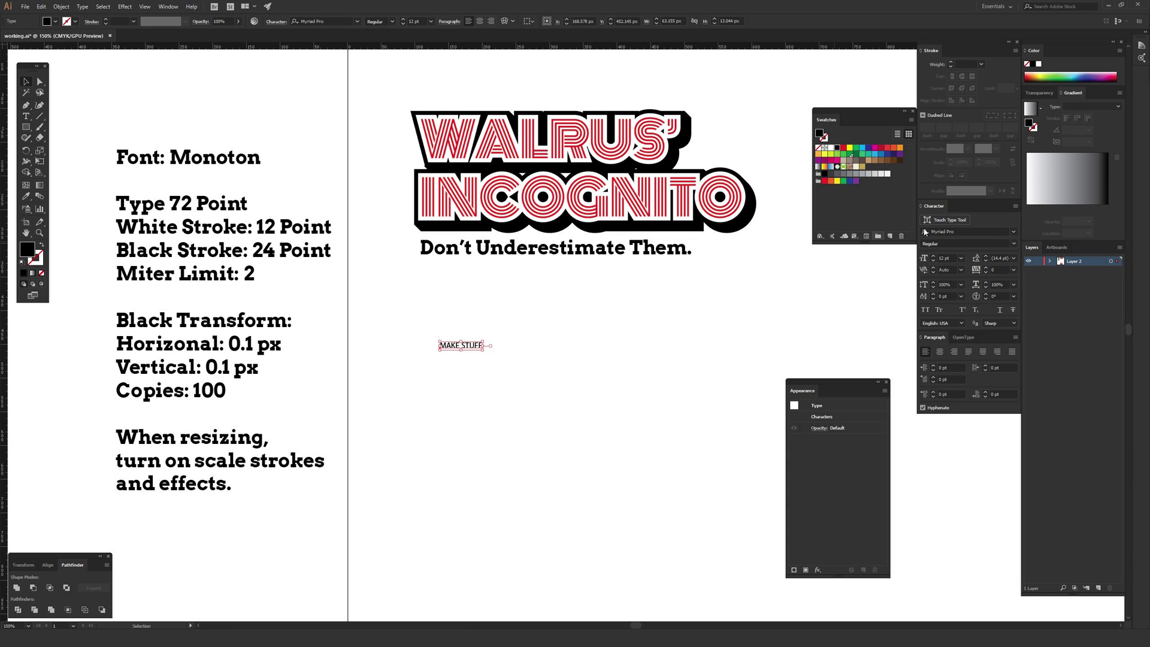
Detach the Character panel from the dock and place it beside the MAKE STUFF text
left_click_drag(933, 206, 597, 346)
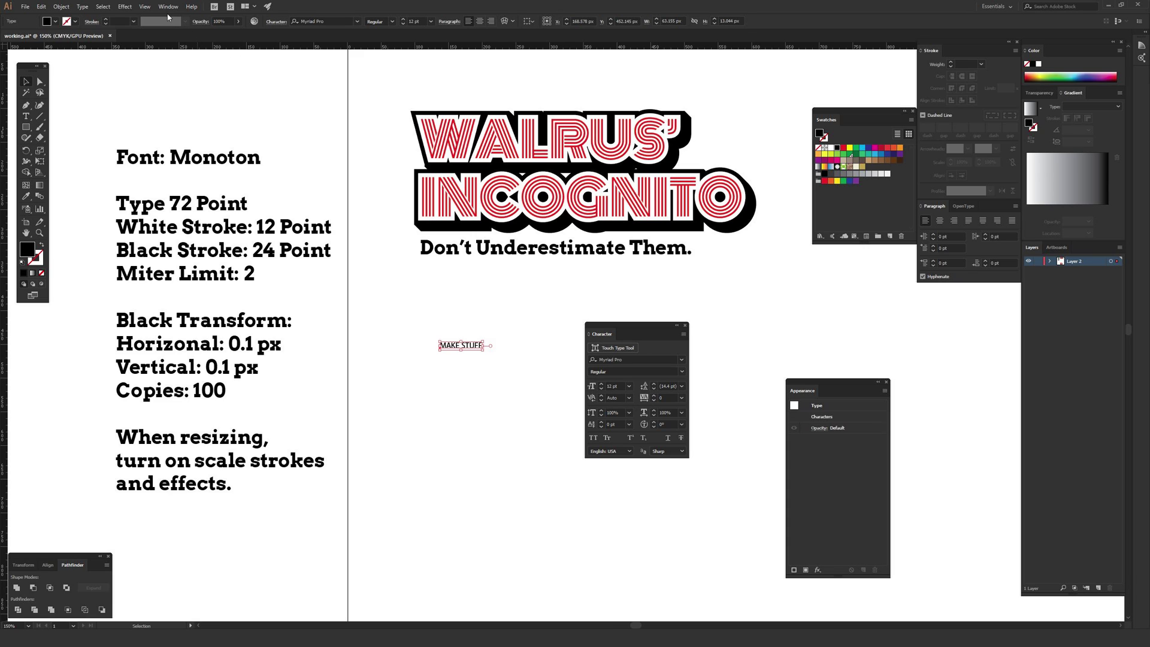
left_click(415, 21)
left_click_drag(424, 313, 504, 385)
left_click_drag(619, 323, 603, 318)
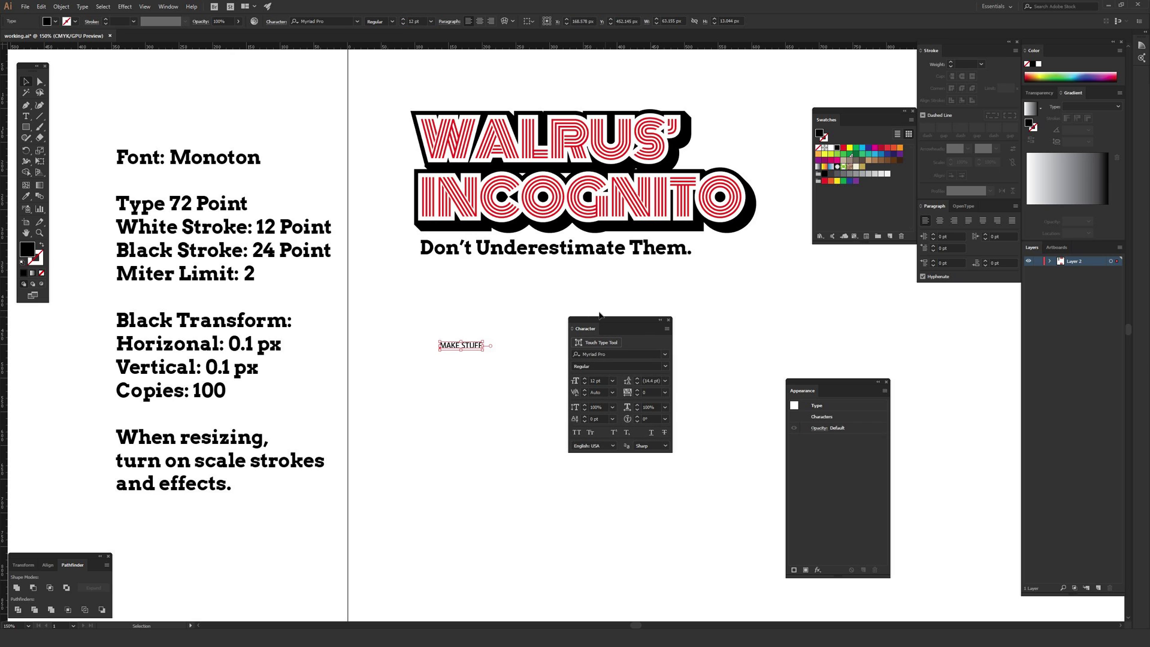
left_click(167, 6)
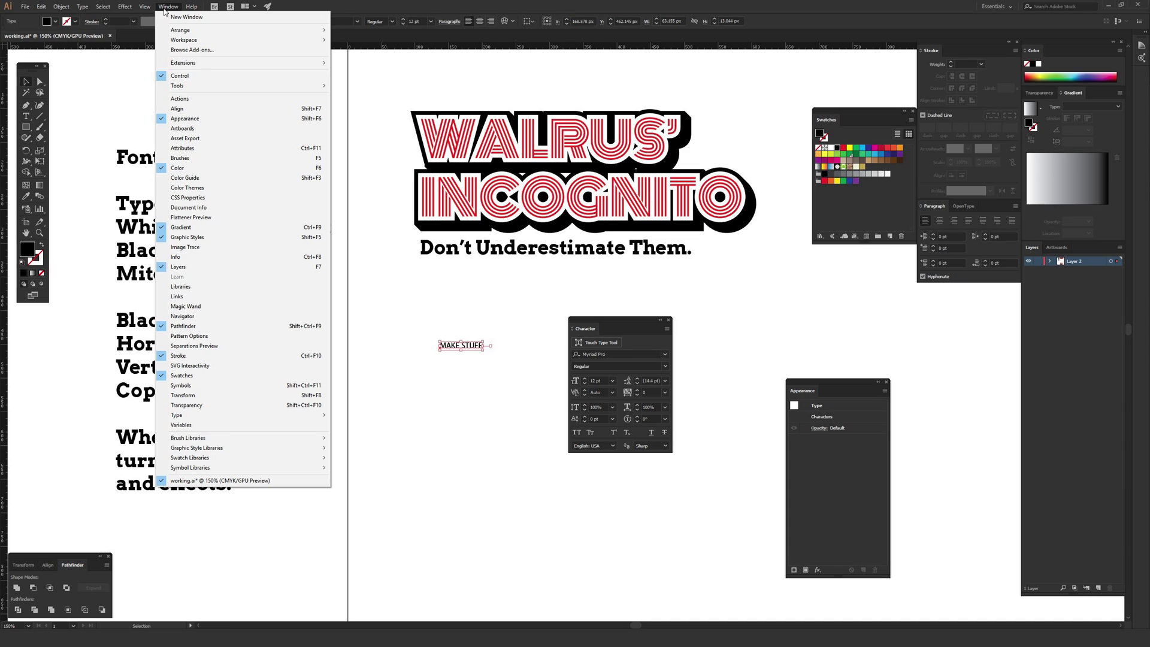
mouse_move(221, 419)
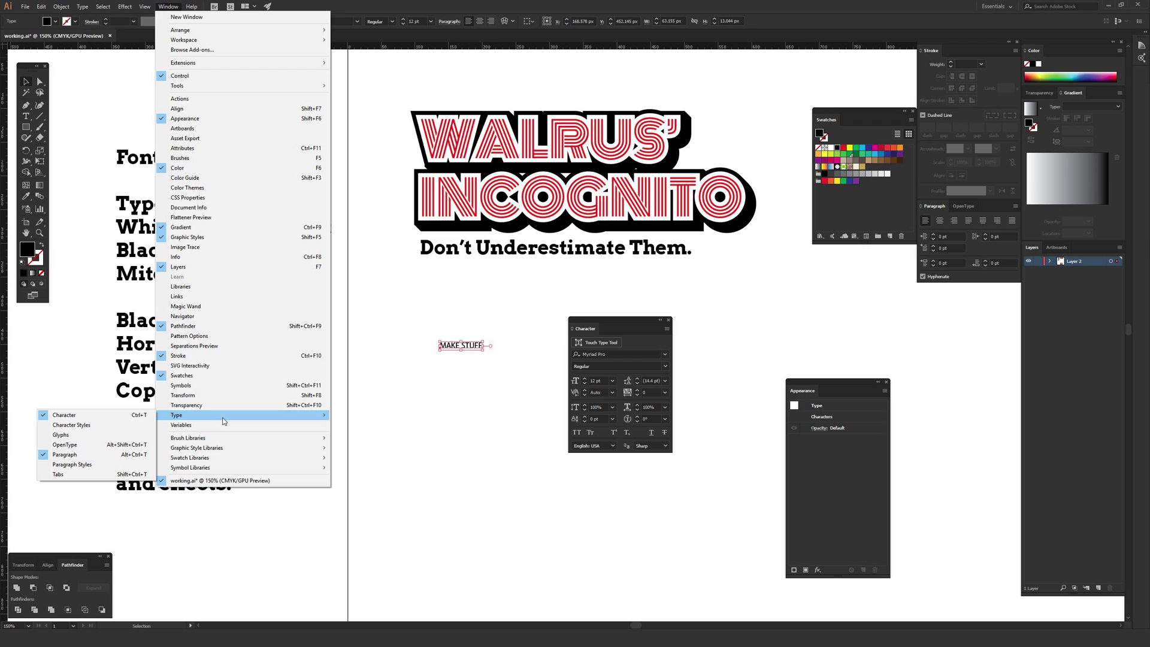
left_click(112, 418)
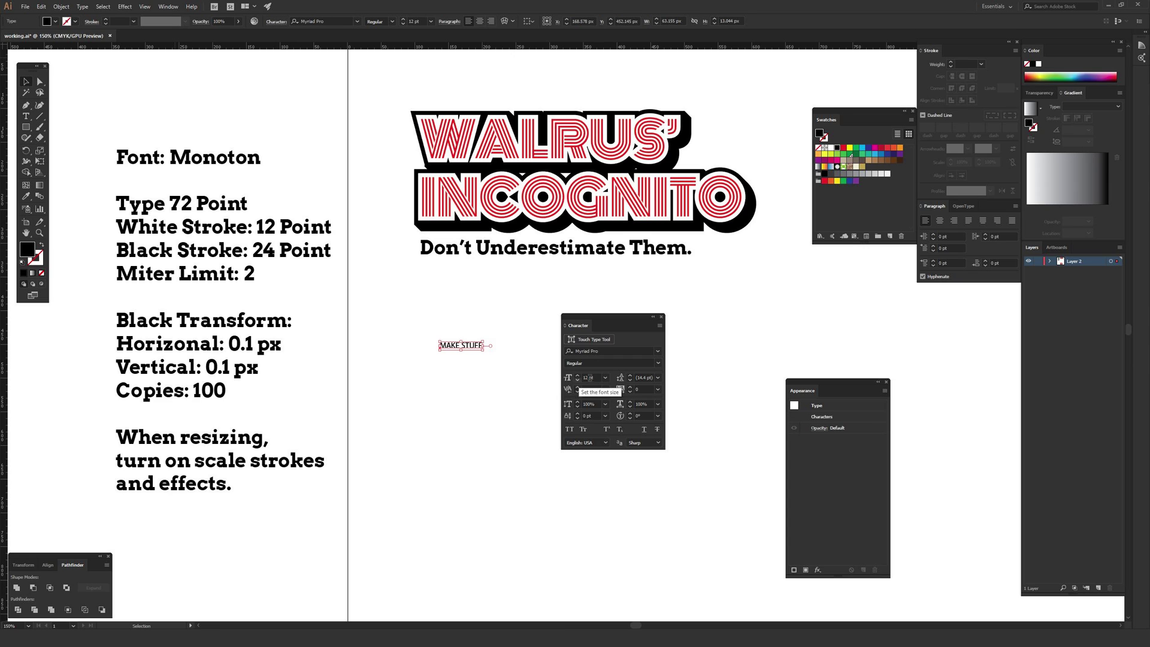
Set the MAKE STUFF text's font size to 72 pt and move the Character panel clear below it
left_click(575, 379)
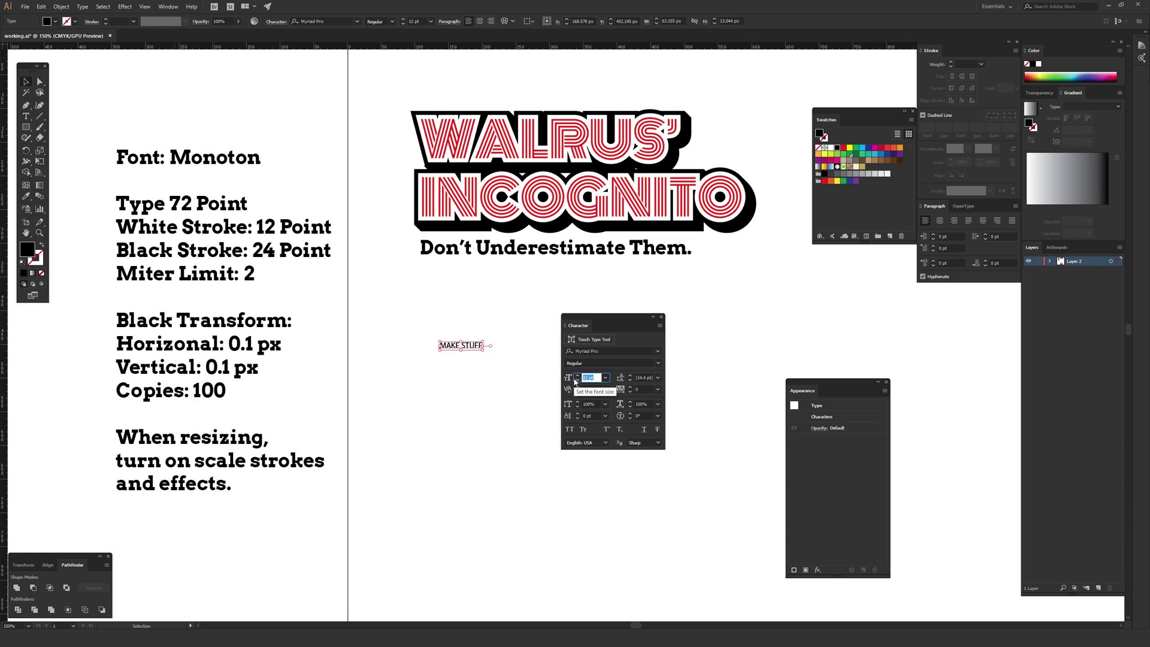
type("72")
key("Return")
left_click_drag(610, 319, 582, 430)
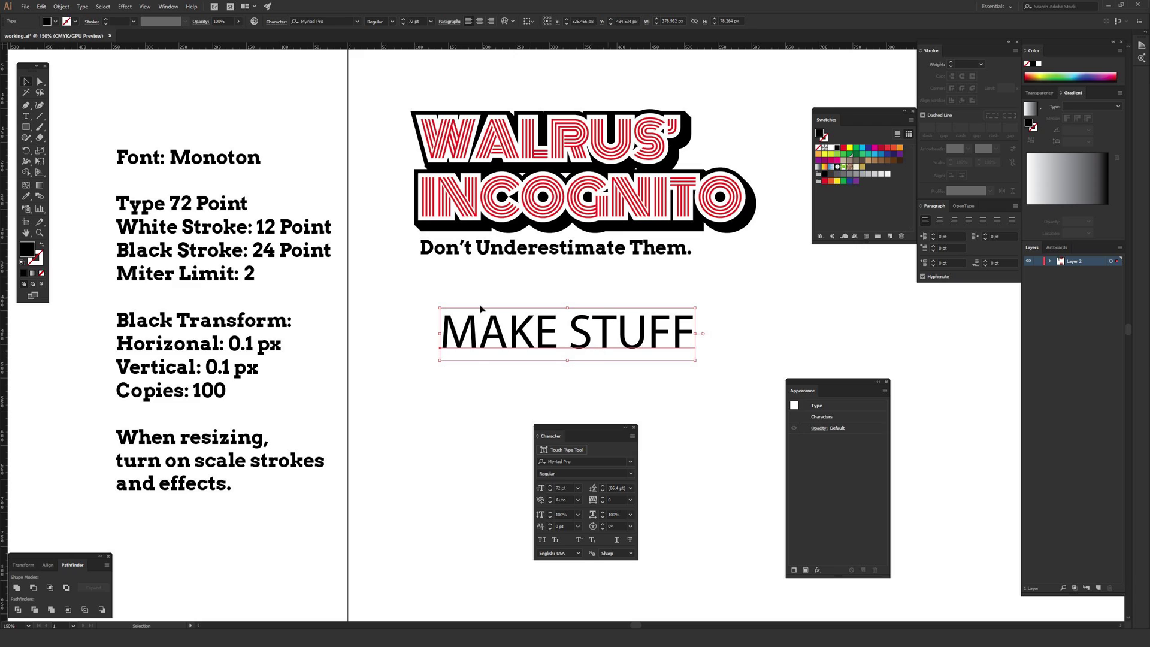
Change the MAKE STUFF text's font to Monoton
left_click(584, 461)
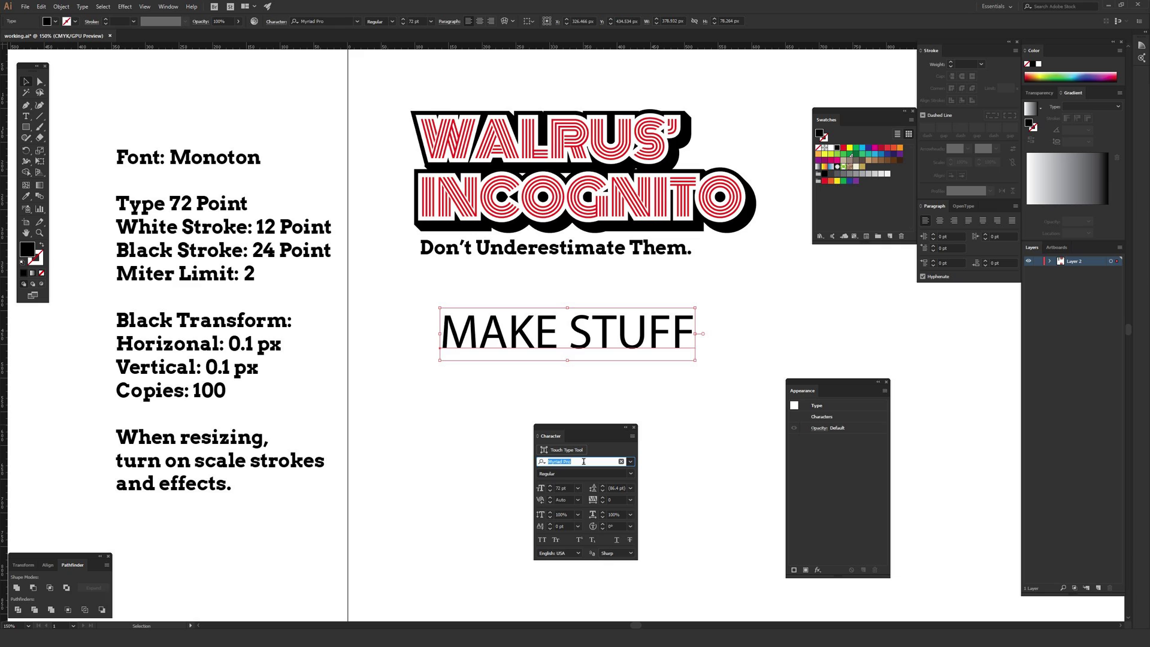
type("Mono")
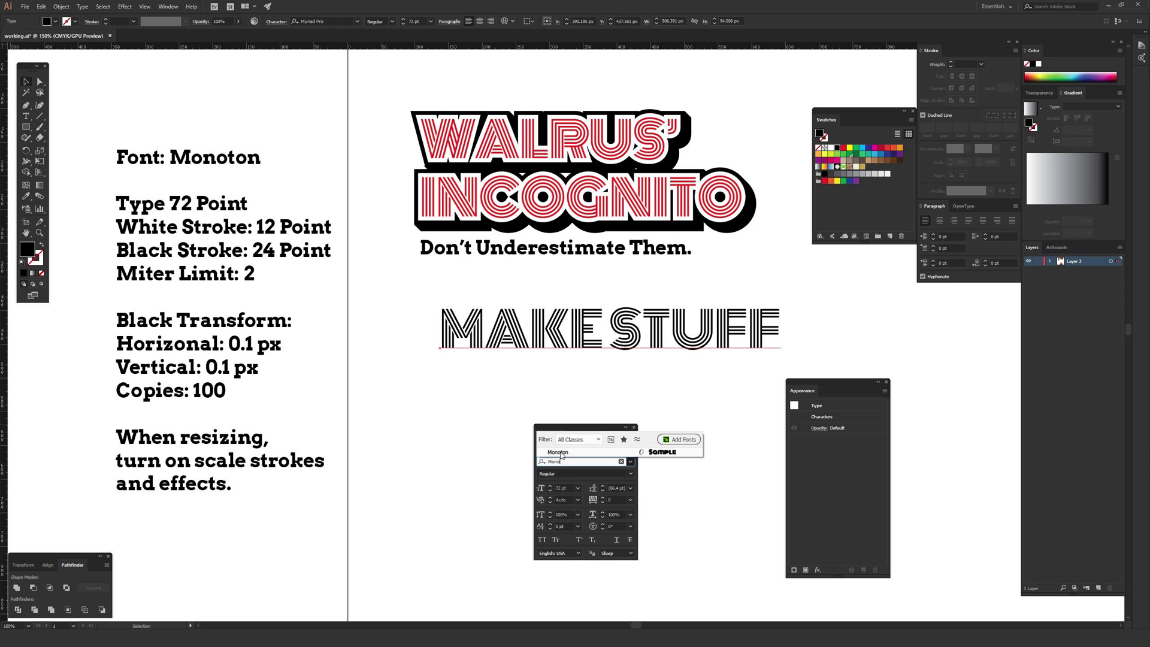
left_click(561, 453)
left_click(630, 461)
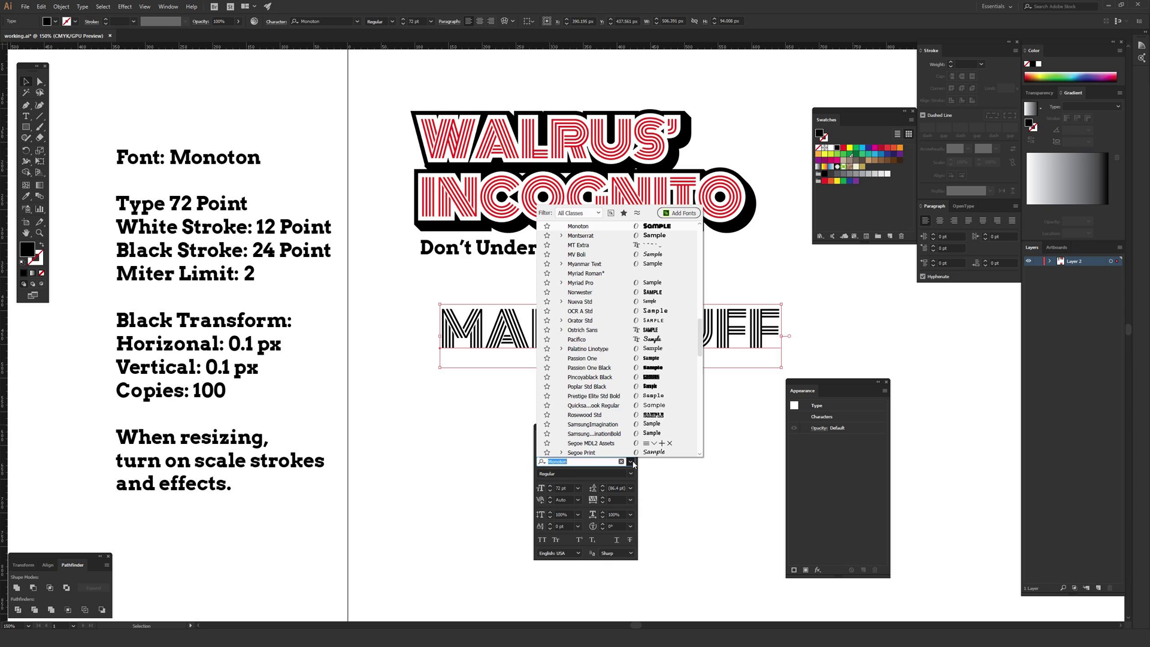
scroll(604, 394, "down", 8)
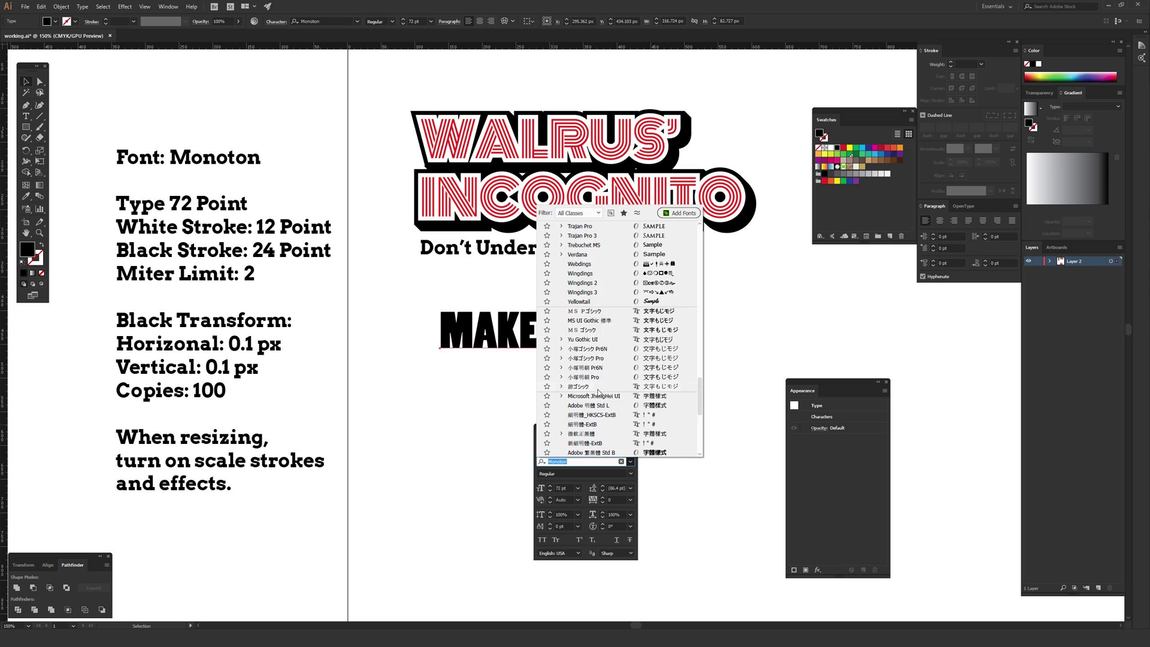
scroll(598, 393, "up", 10)
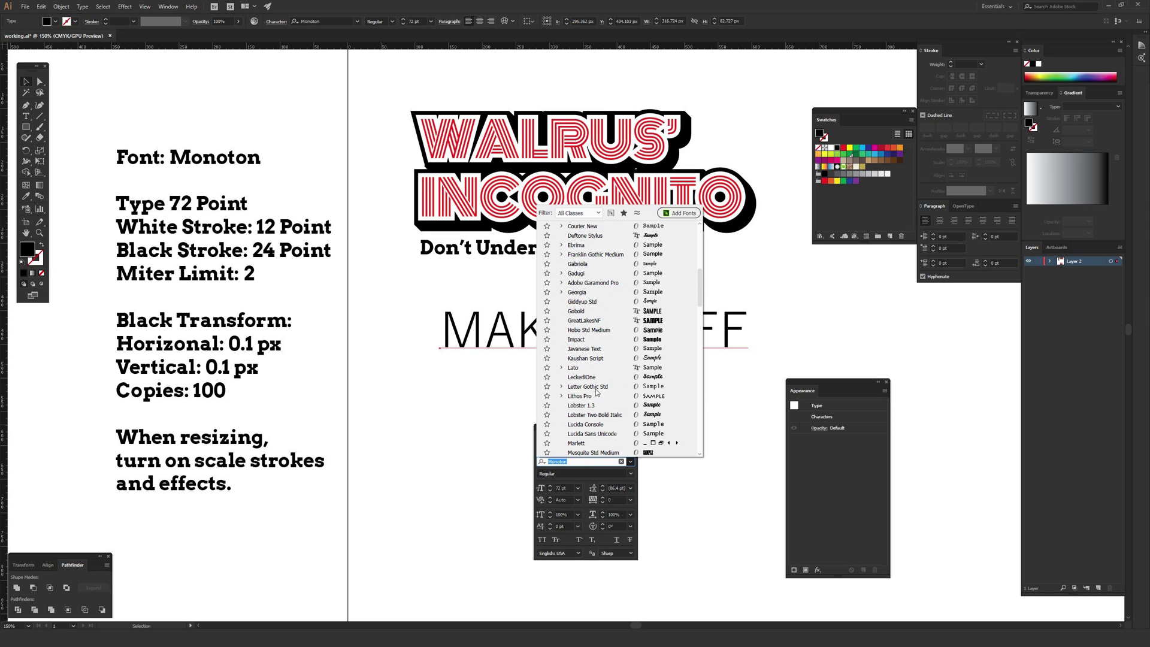
left_click(493, 444)
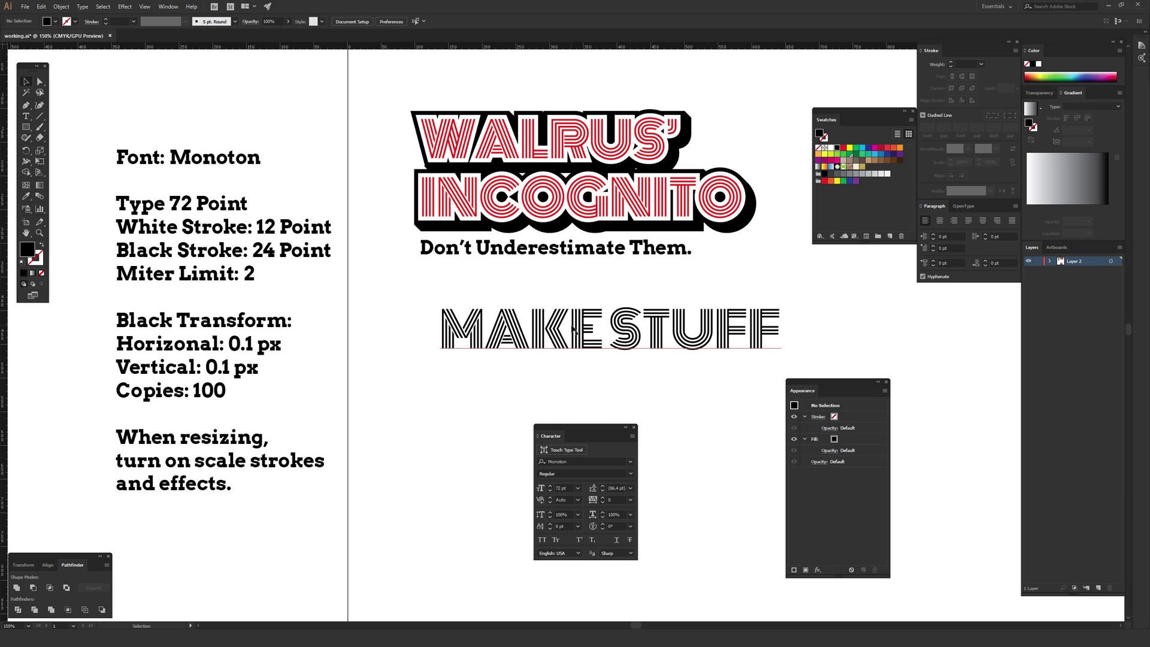
Move the MAKE STUFF text slightly left so it sits beneath the sample lettering
left_click_drag(607, 331, 574, 330)
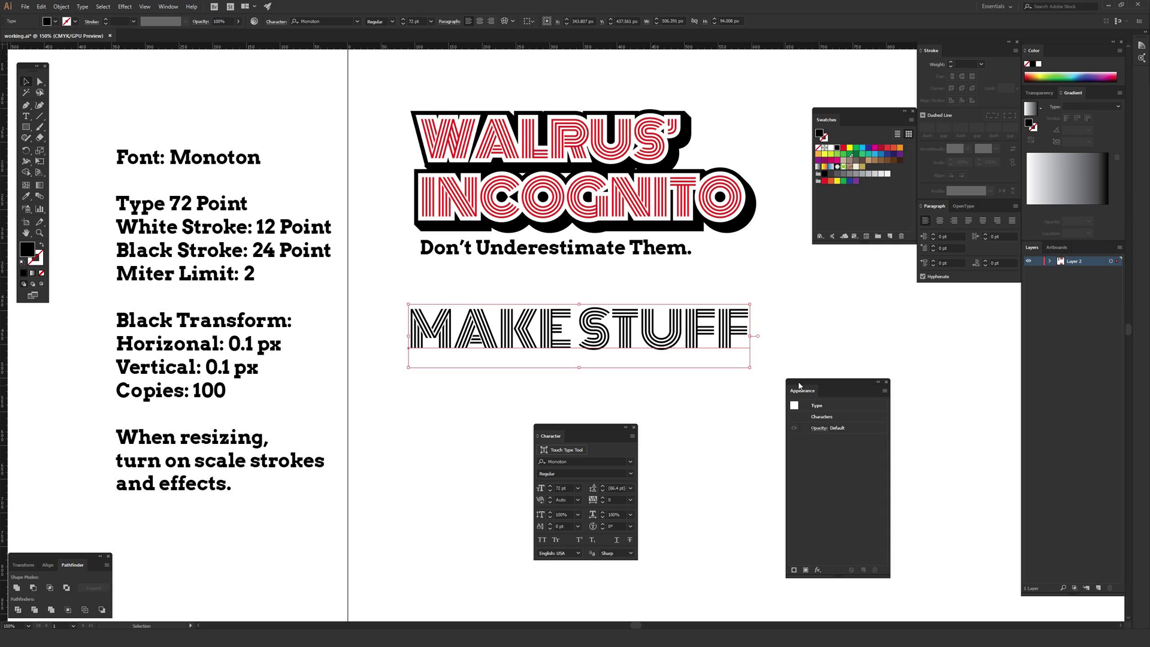
left_click_drag(705, 343, 700, 343)
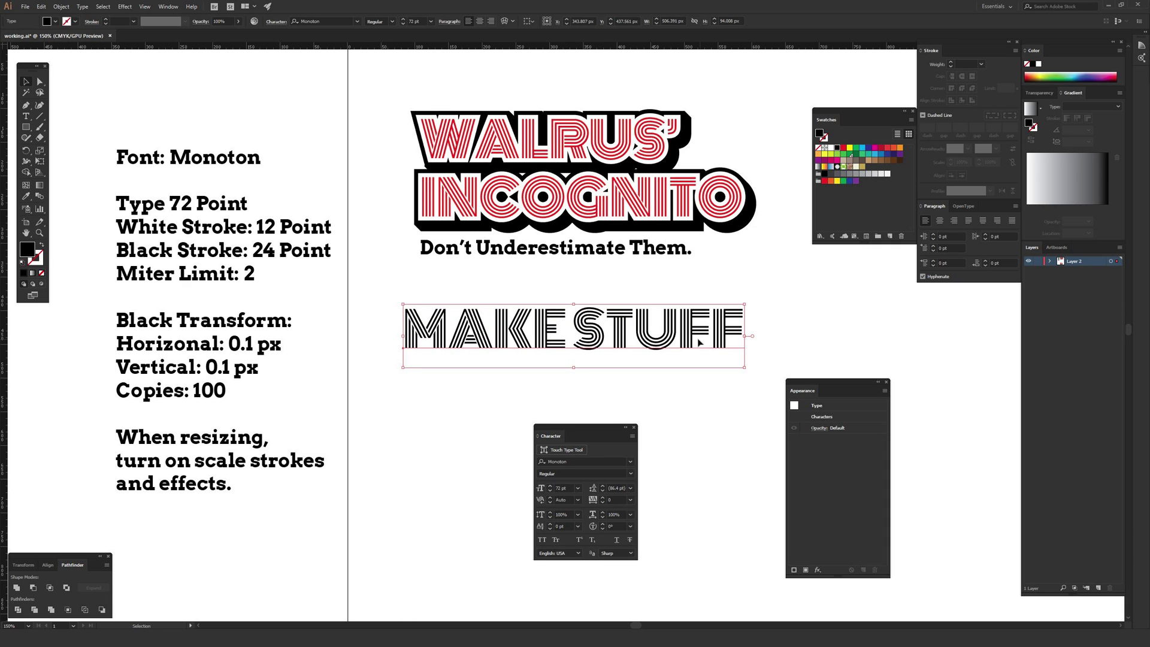
Dock the Character panel below the Paragraph panel and place the Appearance panel just beside the MAKE STUFF text
left_click_drag(816, 382, 764, 387)
left_click_drag(582, 429, 965, 288)
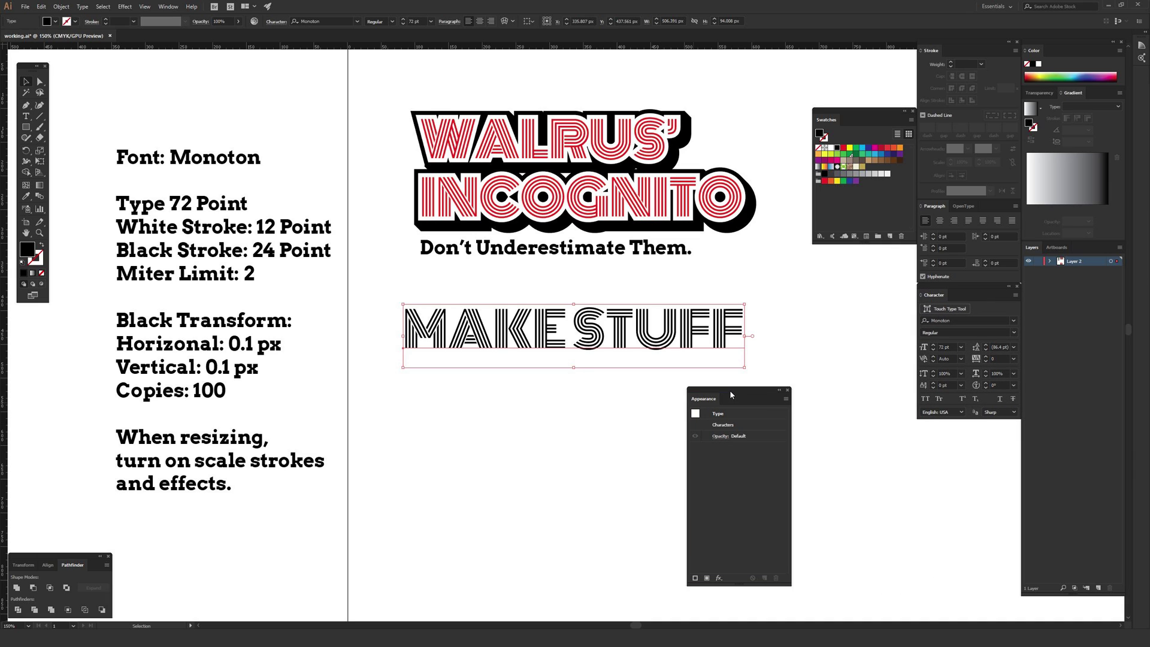
left_click_drag(731, 395, 643, 387)
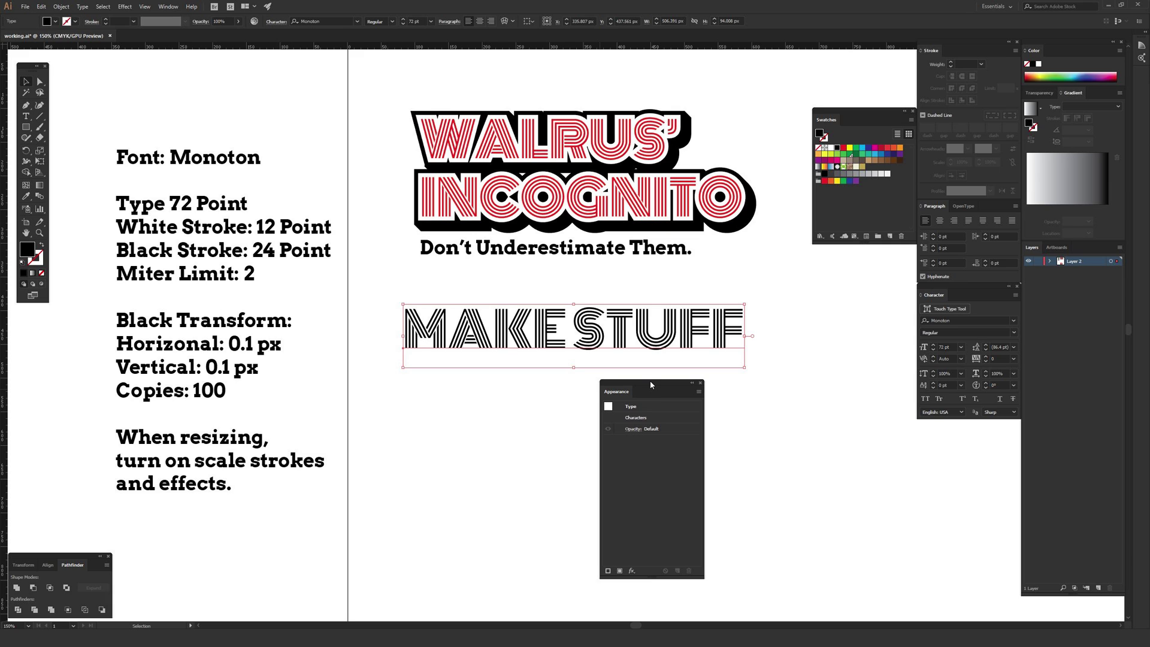
left_click(168, 7)
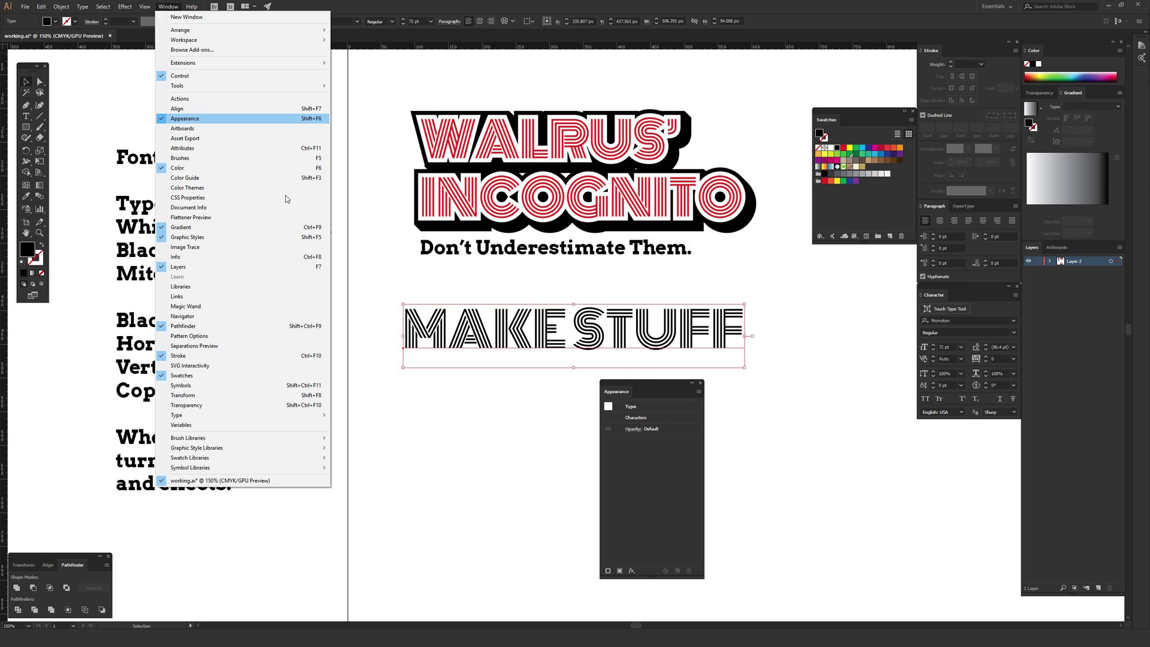
left_click_drag(644, 382, 811, 301)
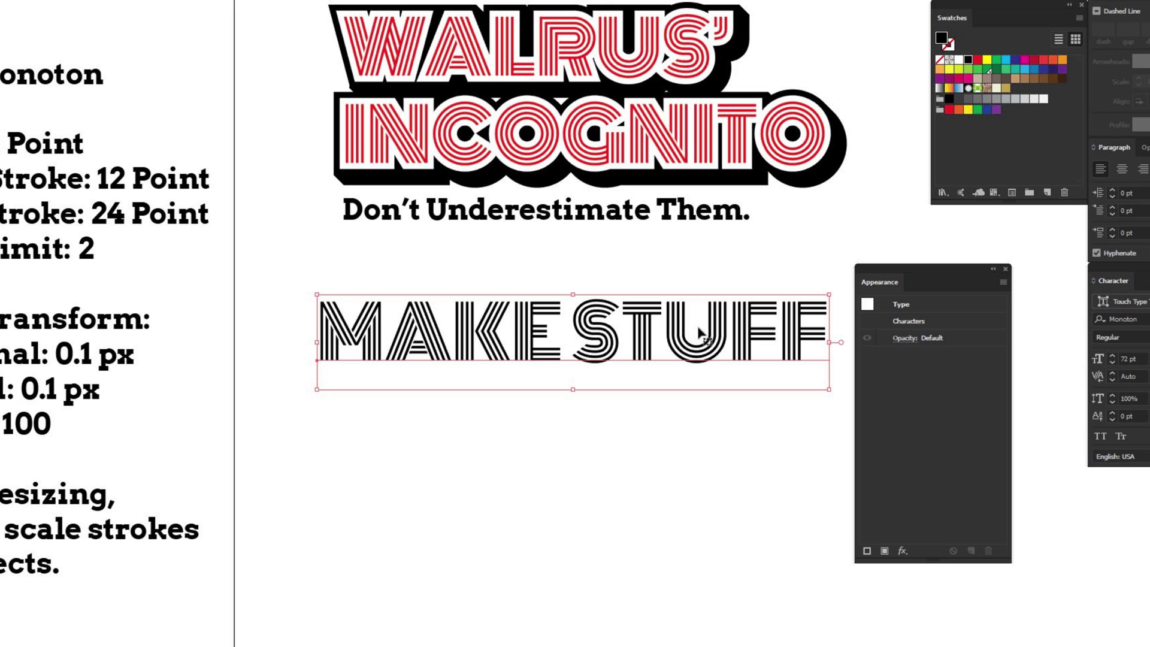
Add a new fill to the MAKE STUFF text object's appearance and set its colour to red
left_click(886, 551)
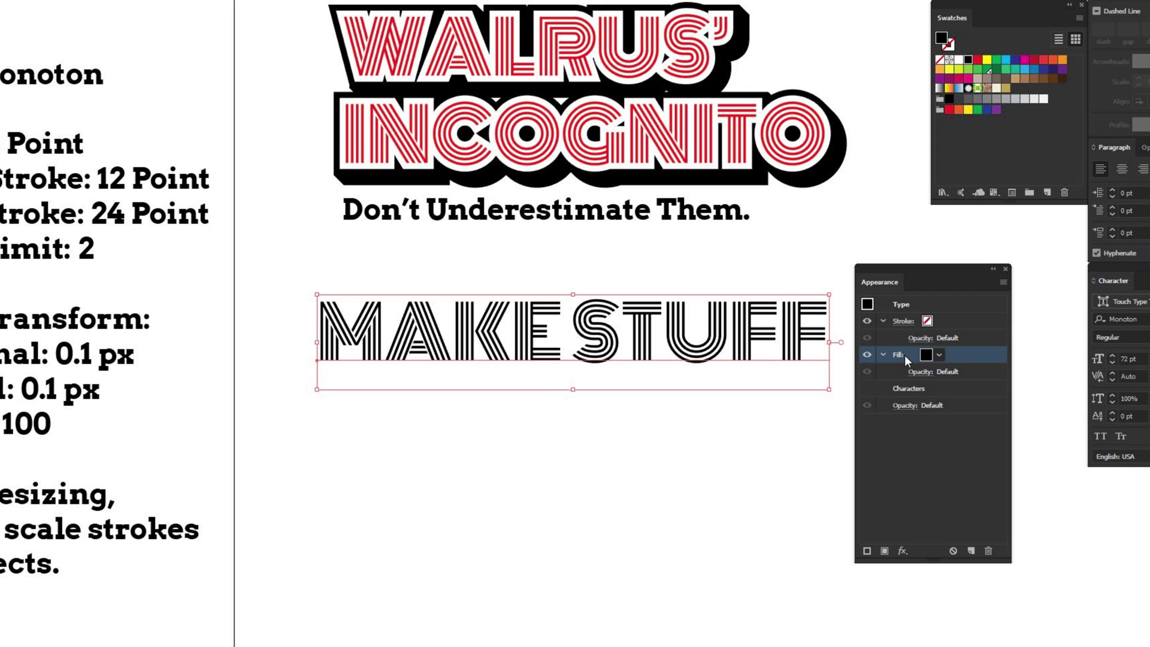
left_click(956, 323)
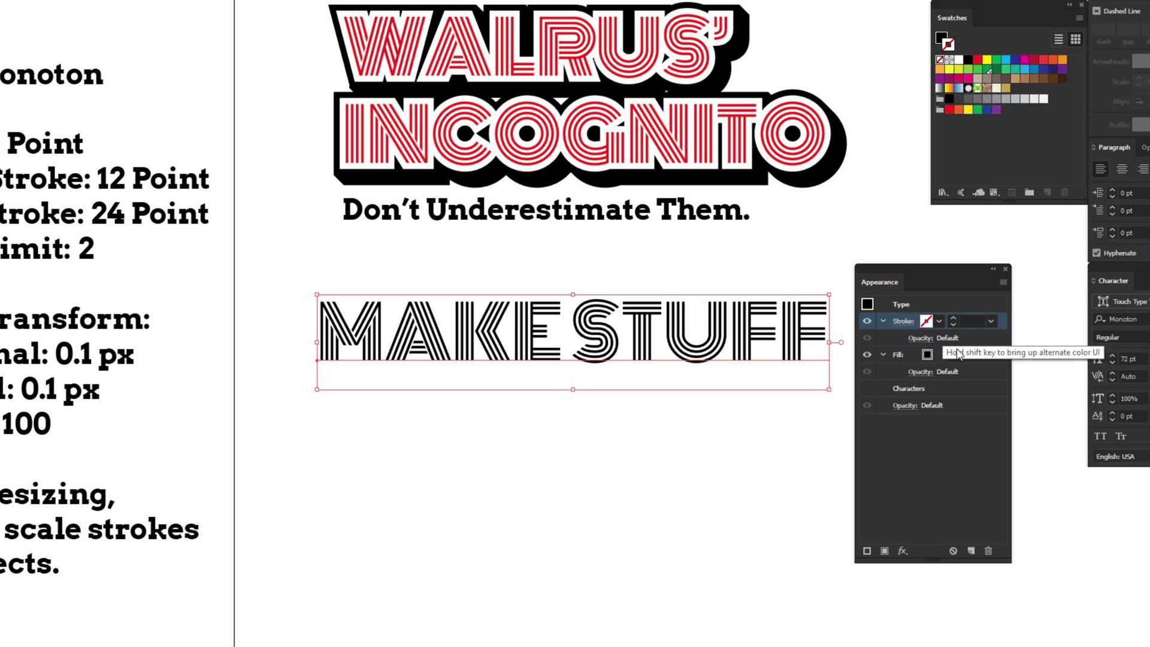
left_click(955, 357)
left_click(953, 321)
left_click(955, 358)
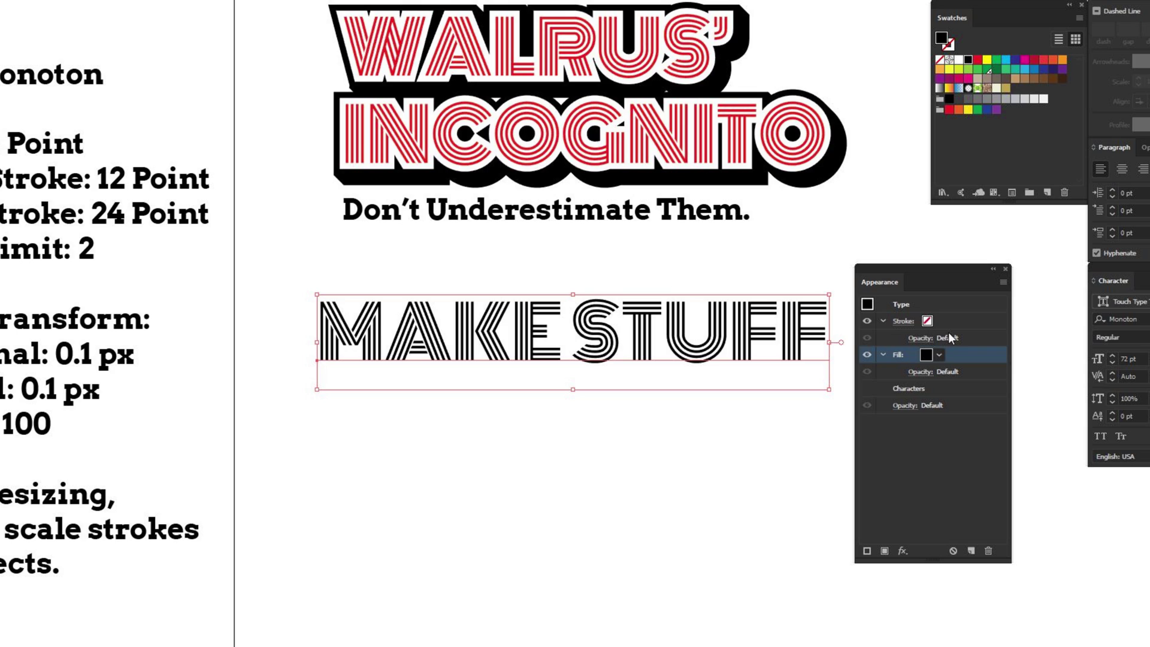
left_click(927, 356)
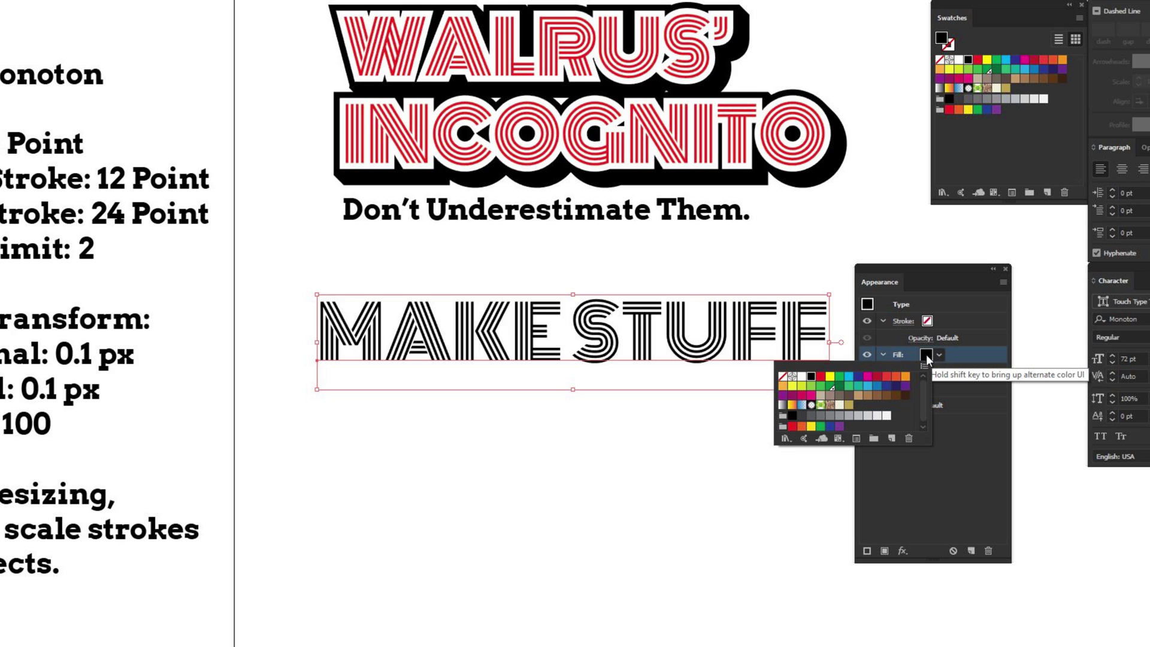
left_click(820, 382)
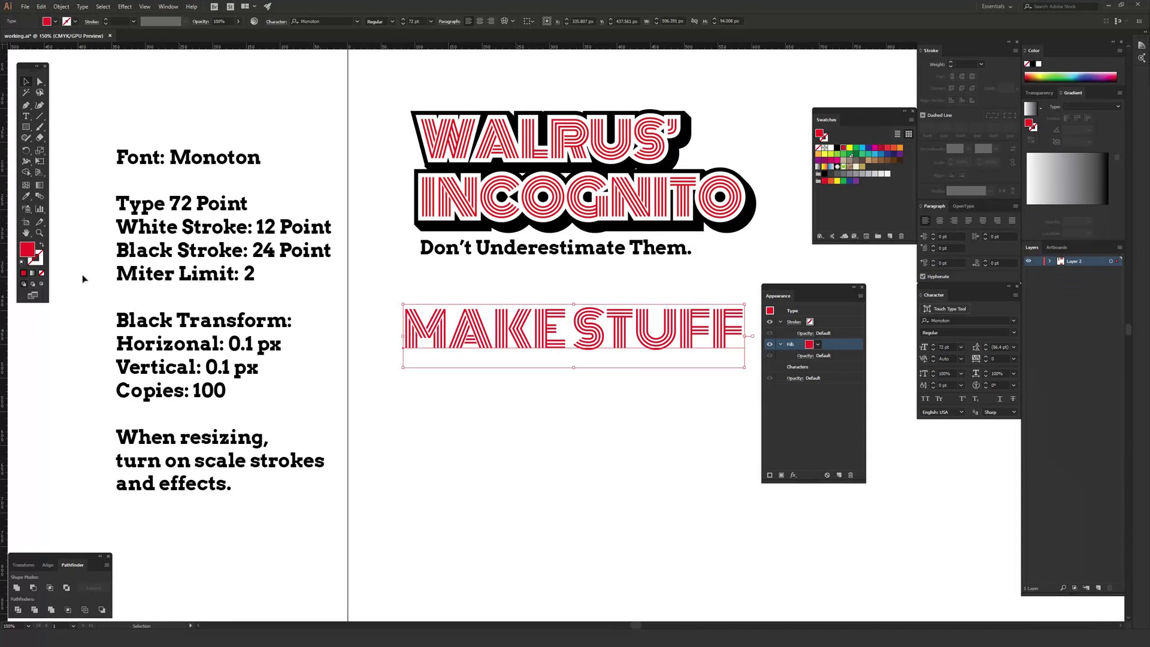
With nothing selected, set the current fill colour to bright green #25EA1F
left_click(518, 404)
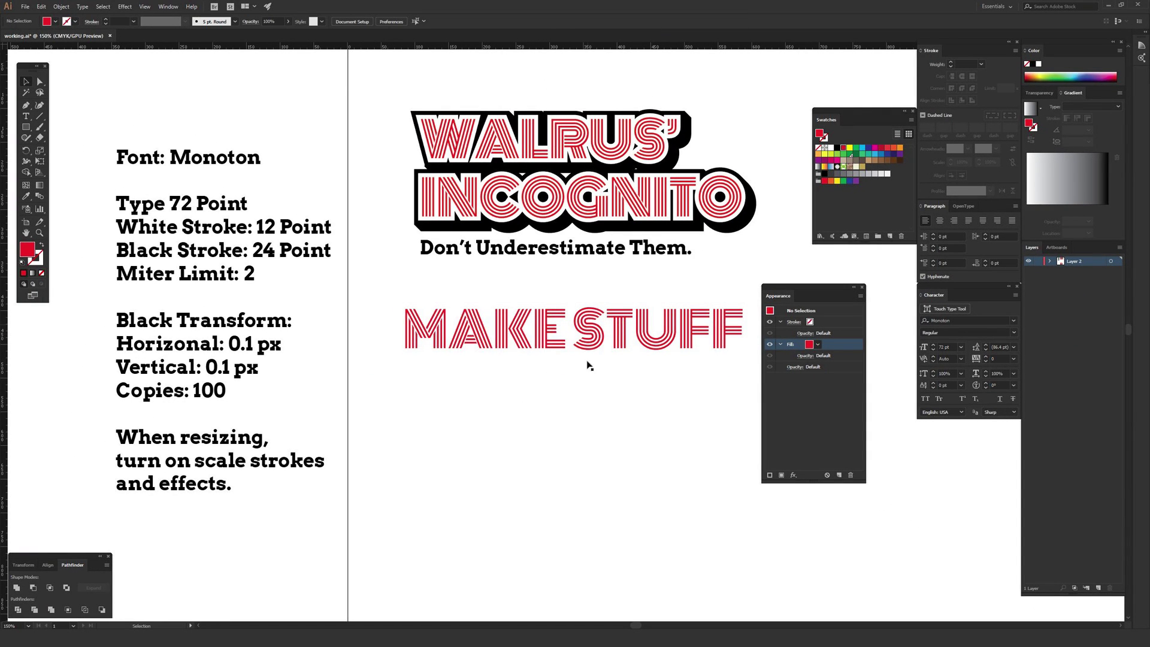
double_click(28, 253)
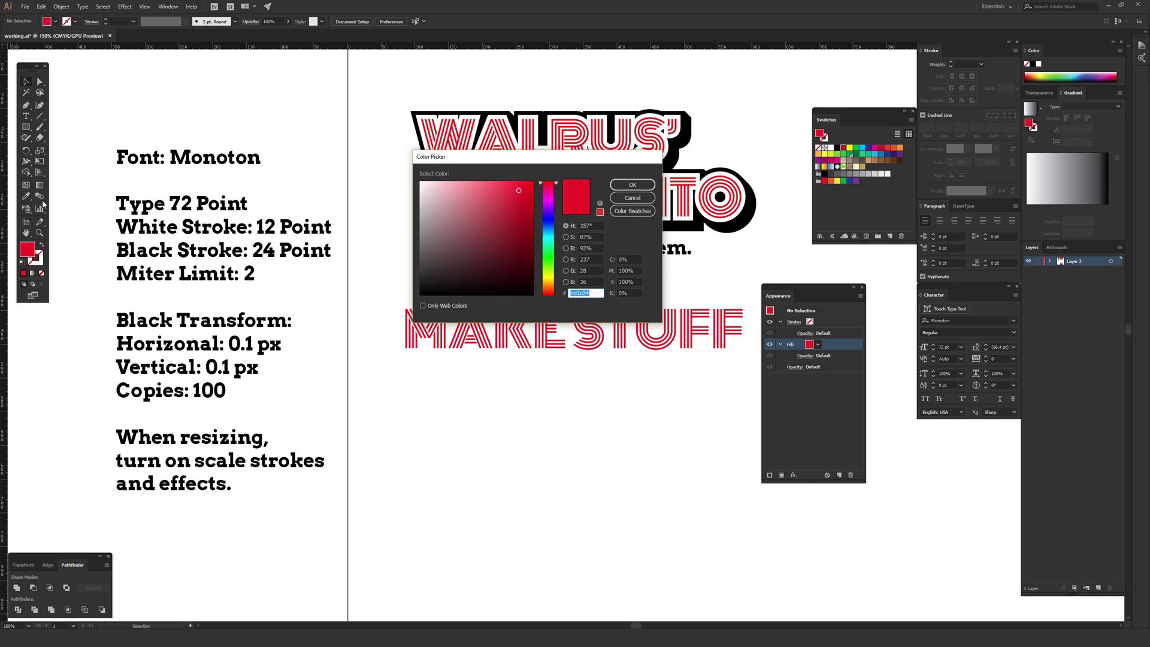
left_click(549, 258)
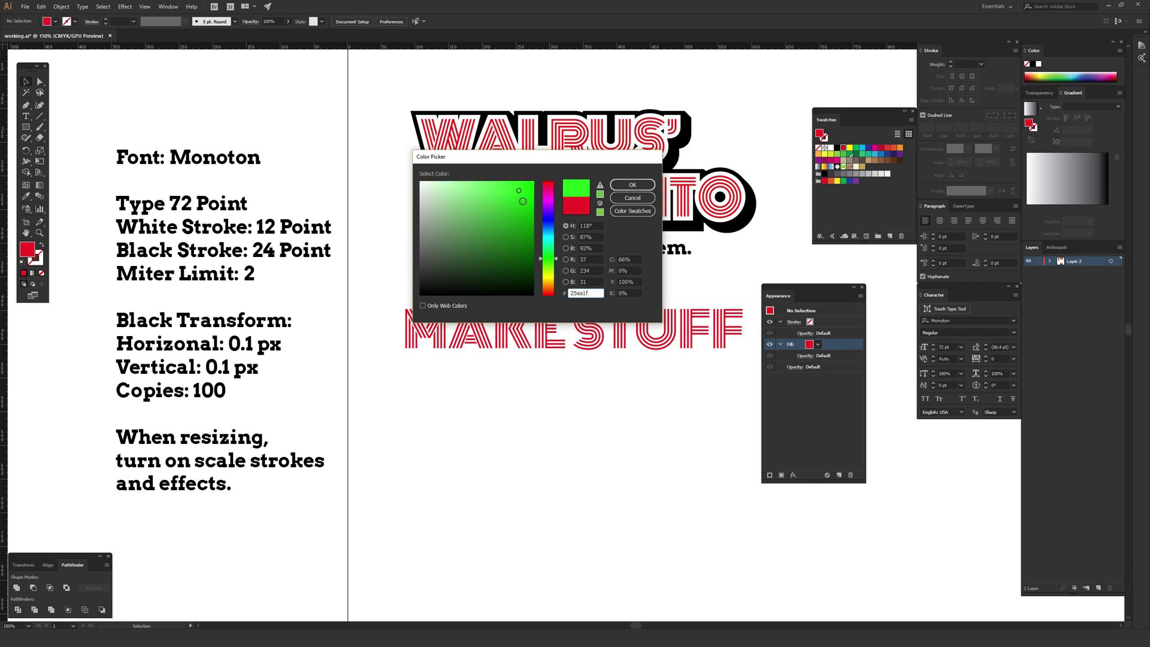
left_click(650, 188)
Place the Swatches panel just above the Appearance panel
left_click_drag(848, 110, 816, 134)
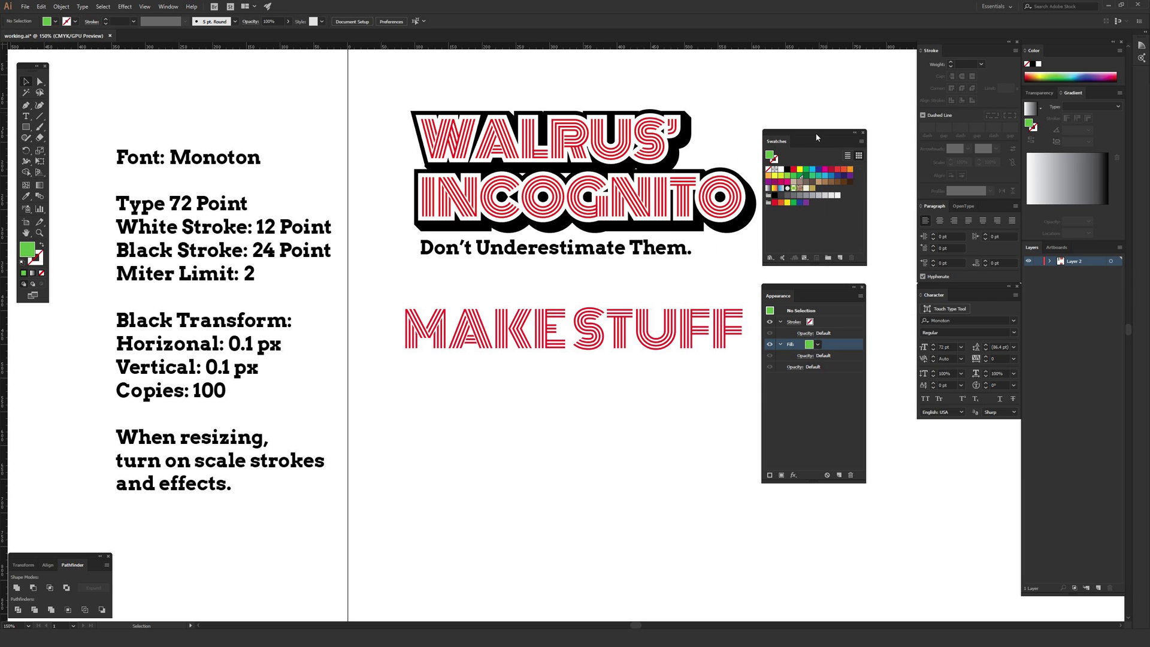
left_click(168, 7)
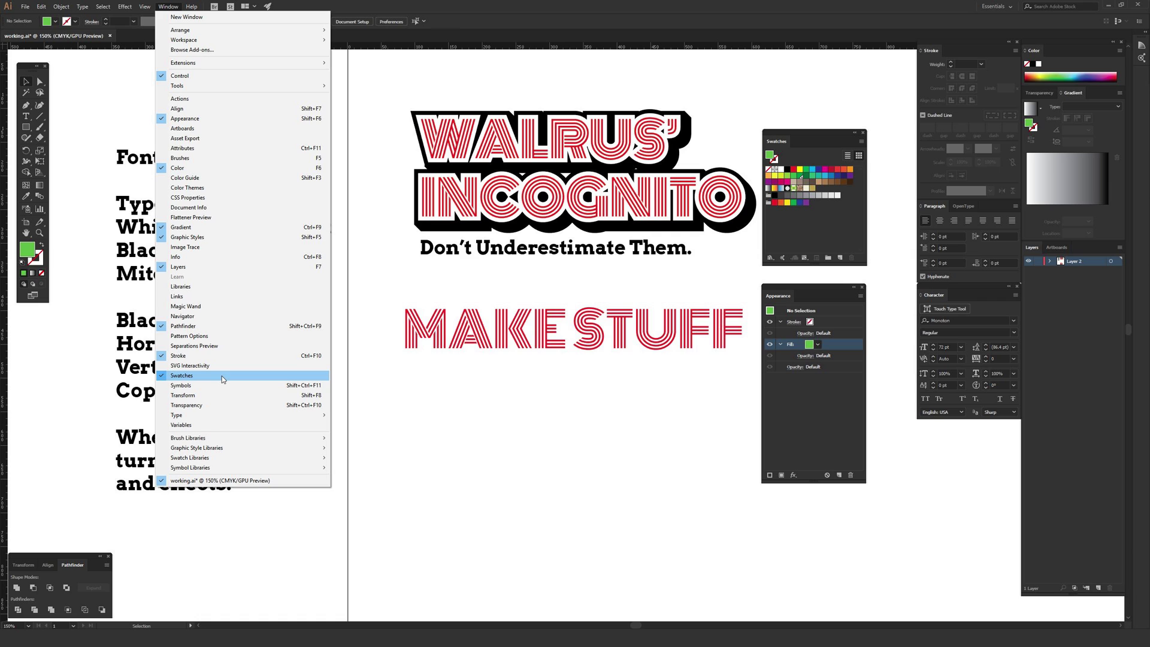
key("Escape")
left_click(168, 6)
left_click(180, 376)
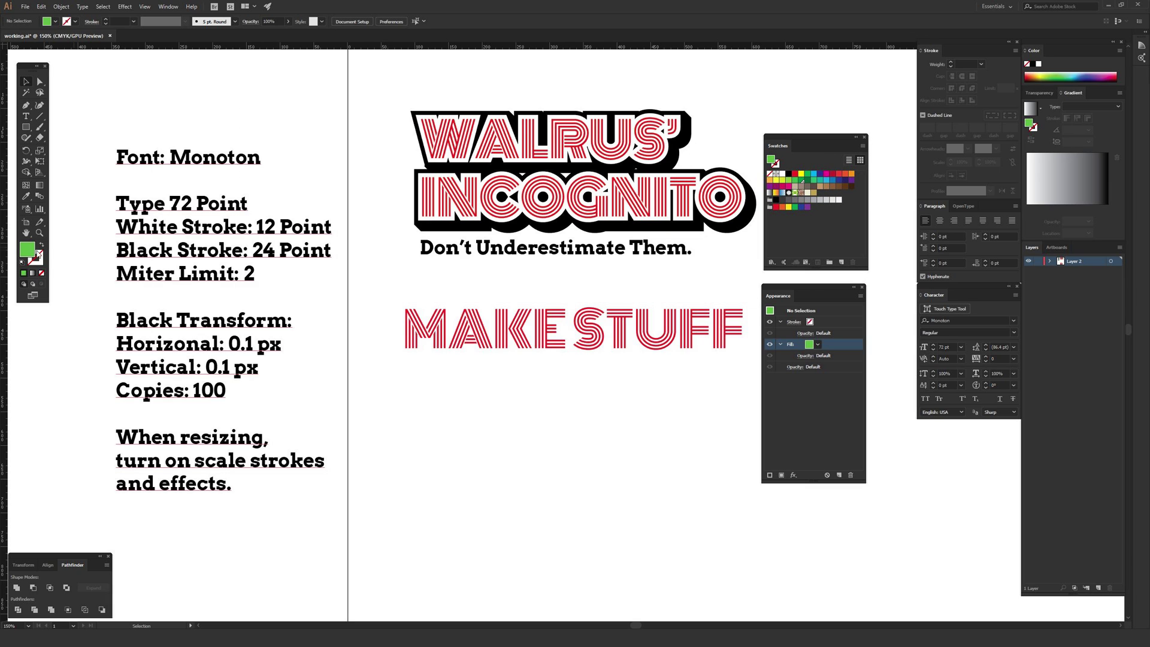
Add the current green fill colour to the document's swatches as a new swatch
double_click(26, 250)
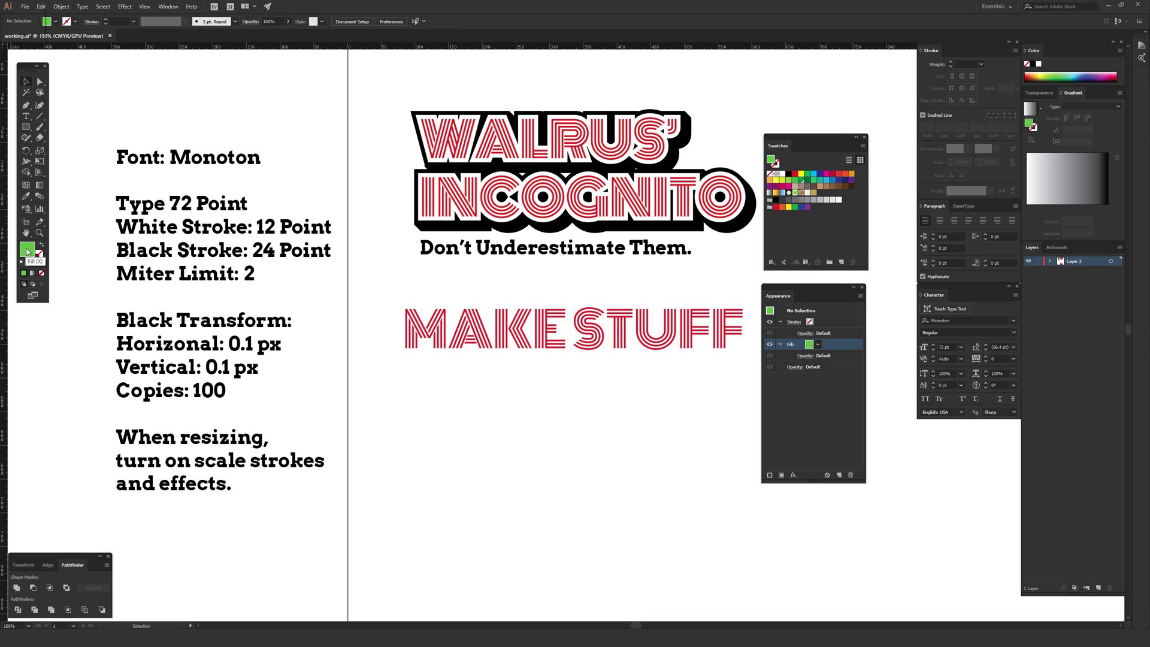
left_click(627, 198)
mouse_move(26, 252)
left_mouse_down()
mouse_move(96, 259)
mouse_move(785, 223)
mouse_move(827, 198)
left_mouse_up()
Deselect the MAKE STUFF text and apply the new green swatch to the default fill
left_click_drag(422, 436, 658, 350)
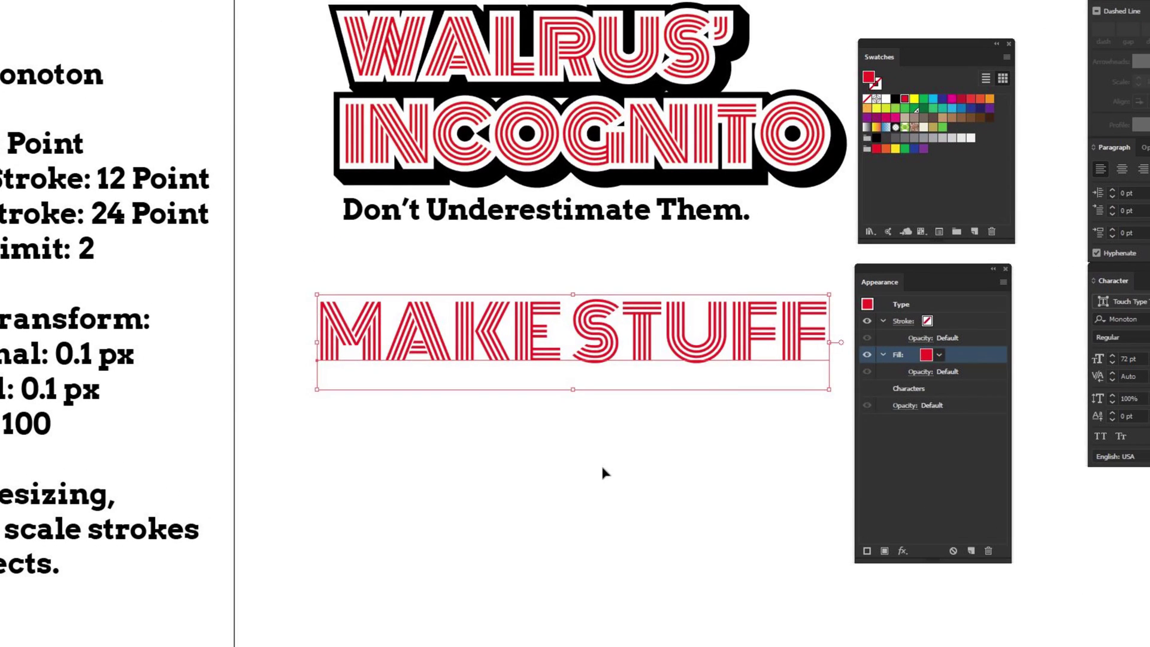
left_click(603, 469)
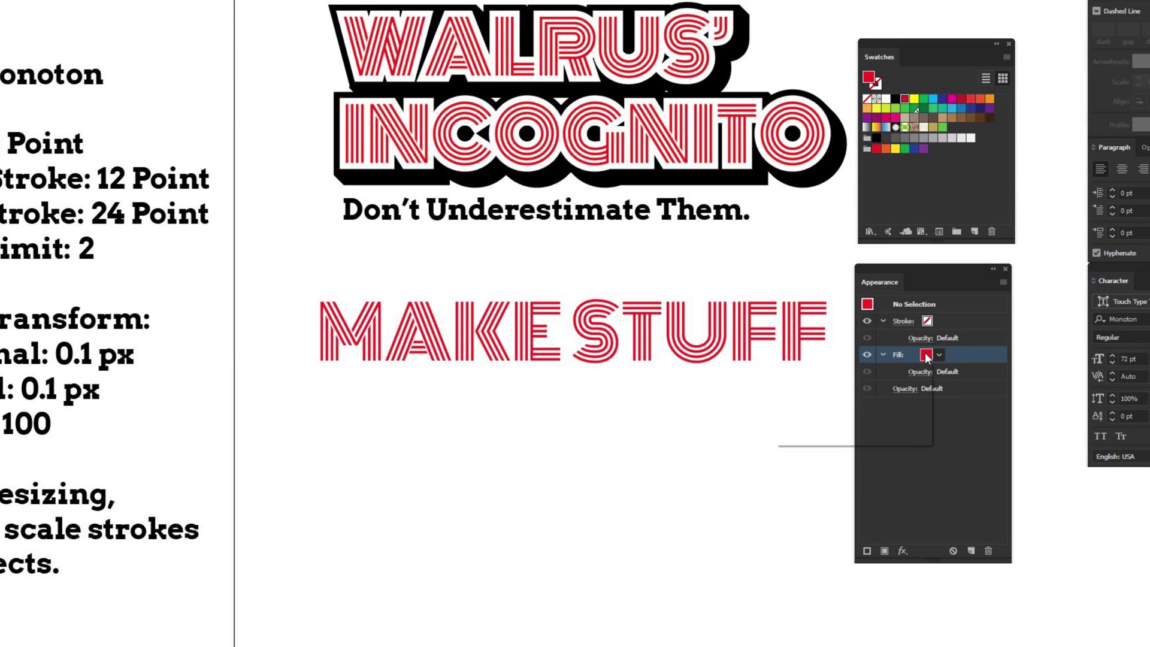
left_click(926, 355)
left_click(858, 408)
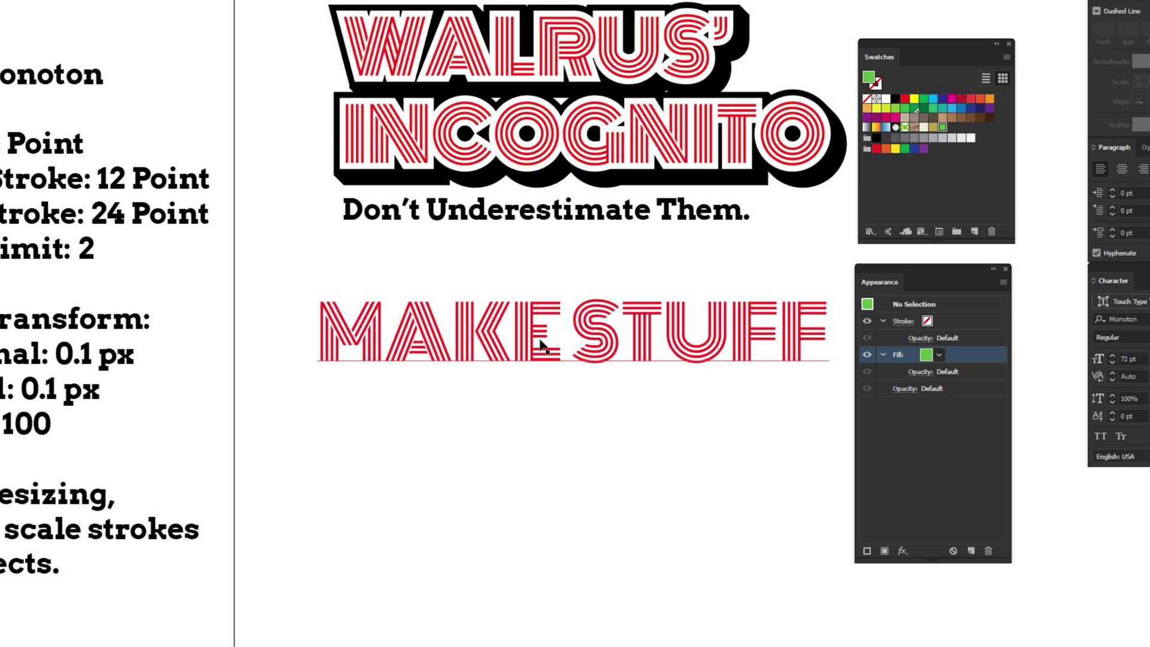
Try the new green swatch as the MAKE STUFF text's fill, and return the fill to red
left_click(646, 317)
scroll(725, 330, "right", 3)
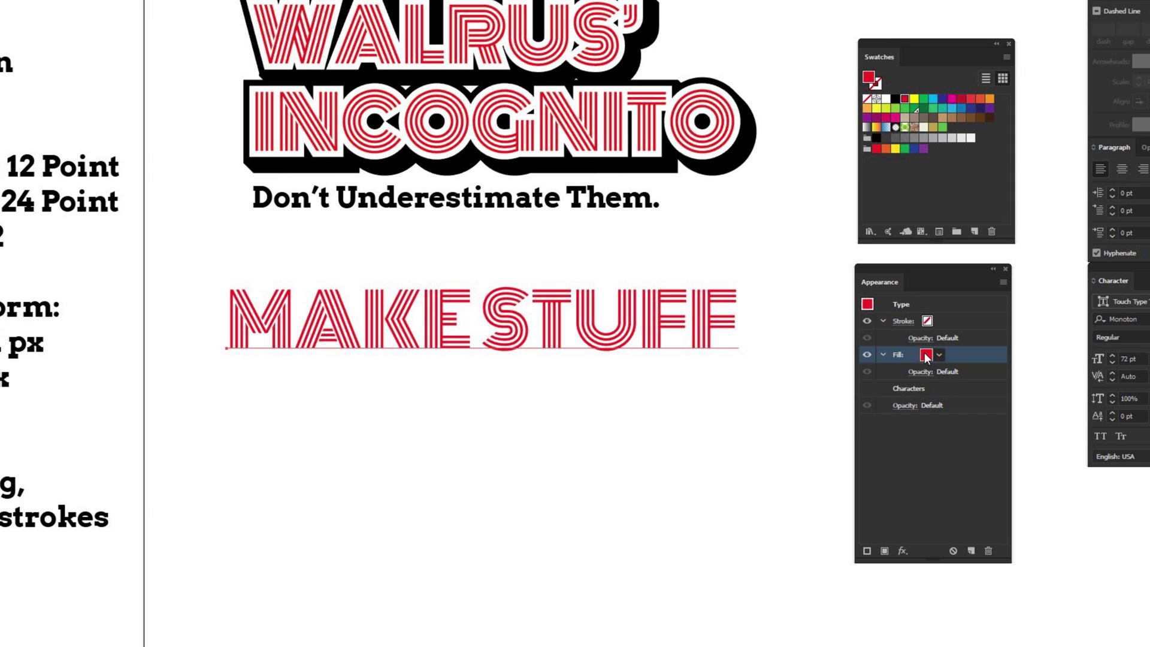
left_click(926, 356)
left_click(860, 406)
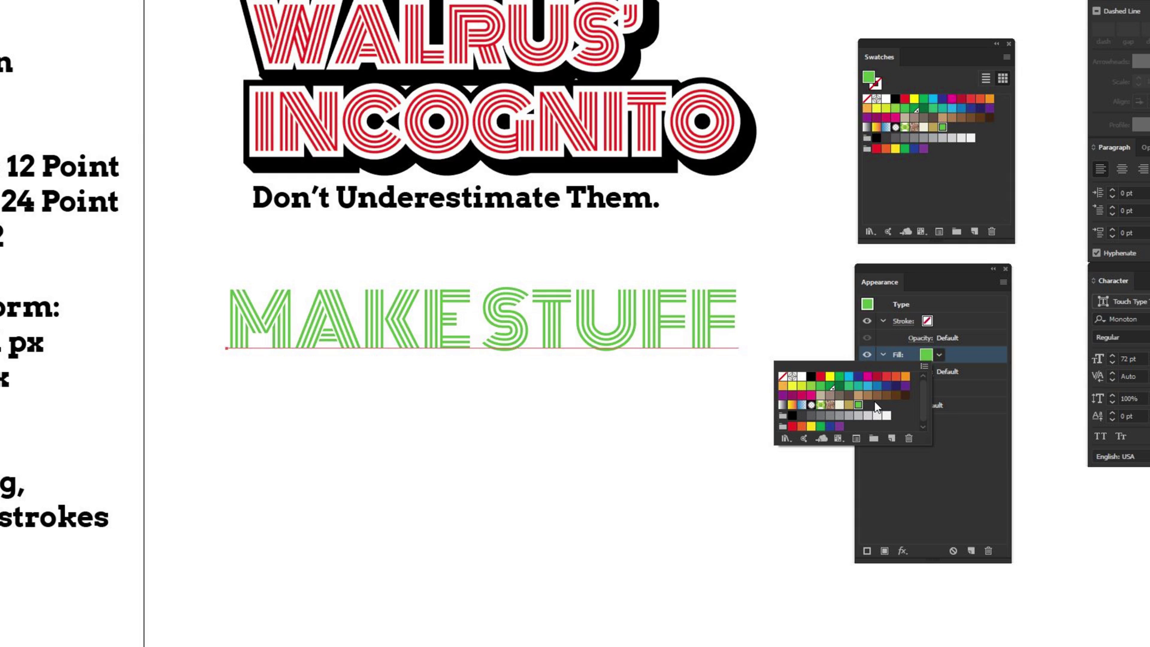
left_click(821, 376)
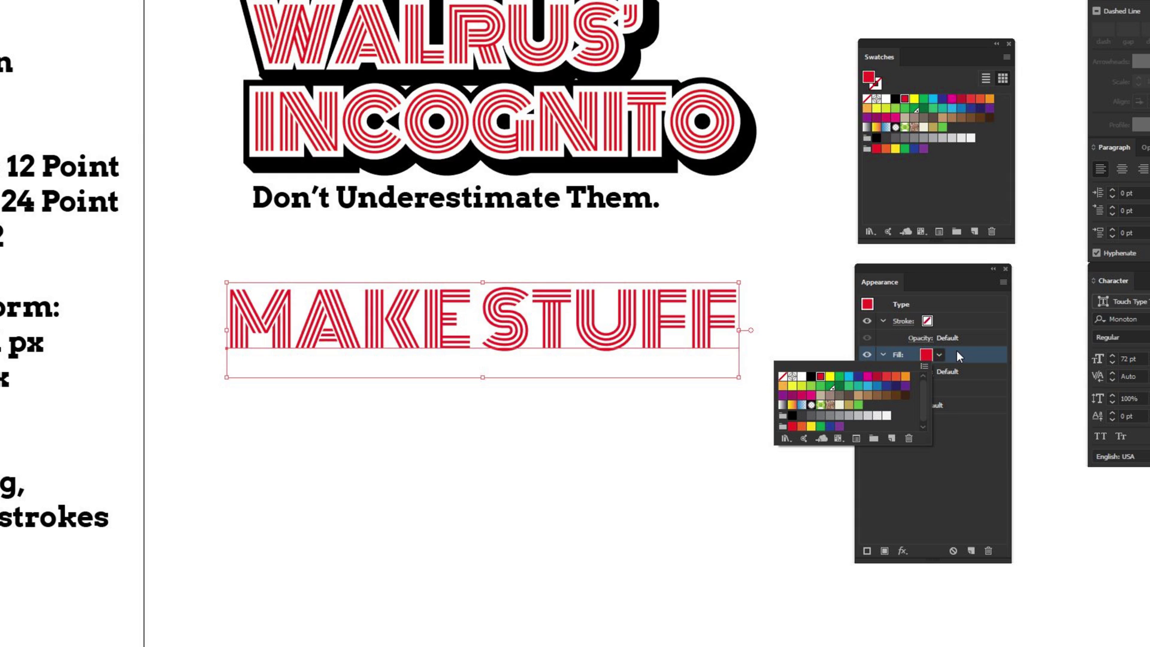
left_click(961, 357)
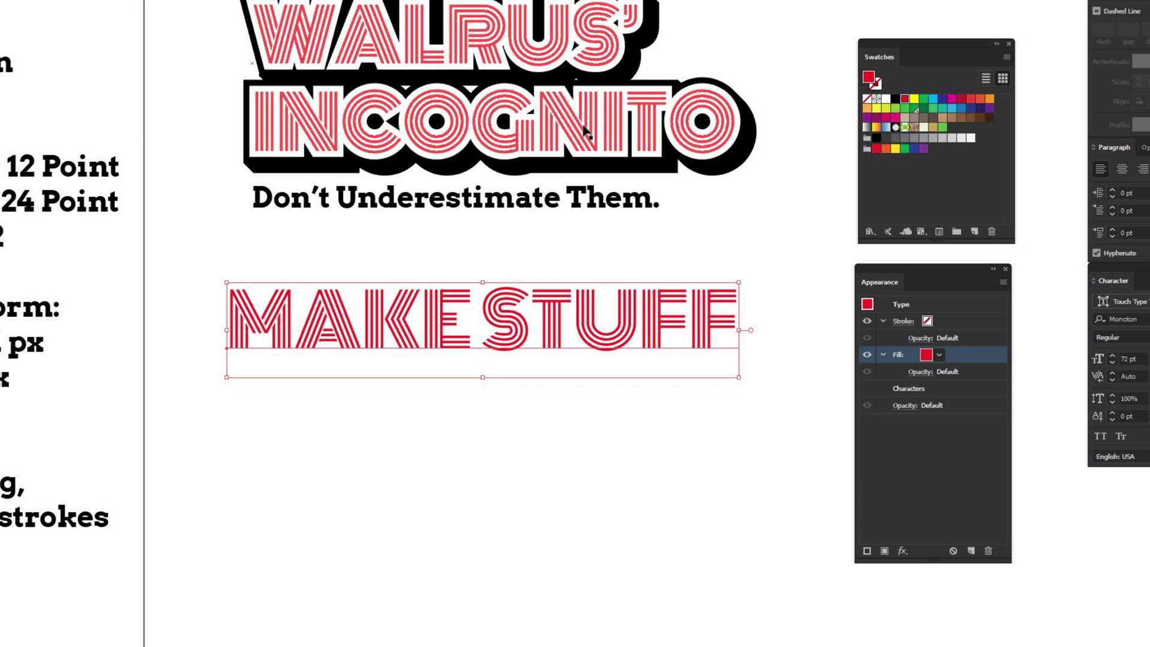
Try the MAKE STUFF text's empty stroke beneath the red fill, and move it back above the fill
left_click(982, 320)
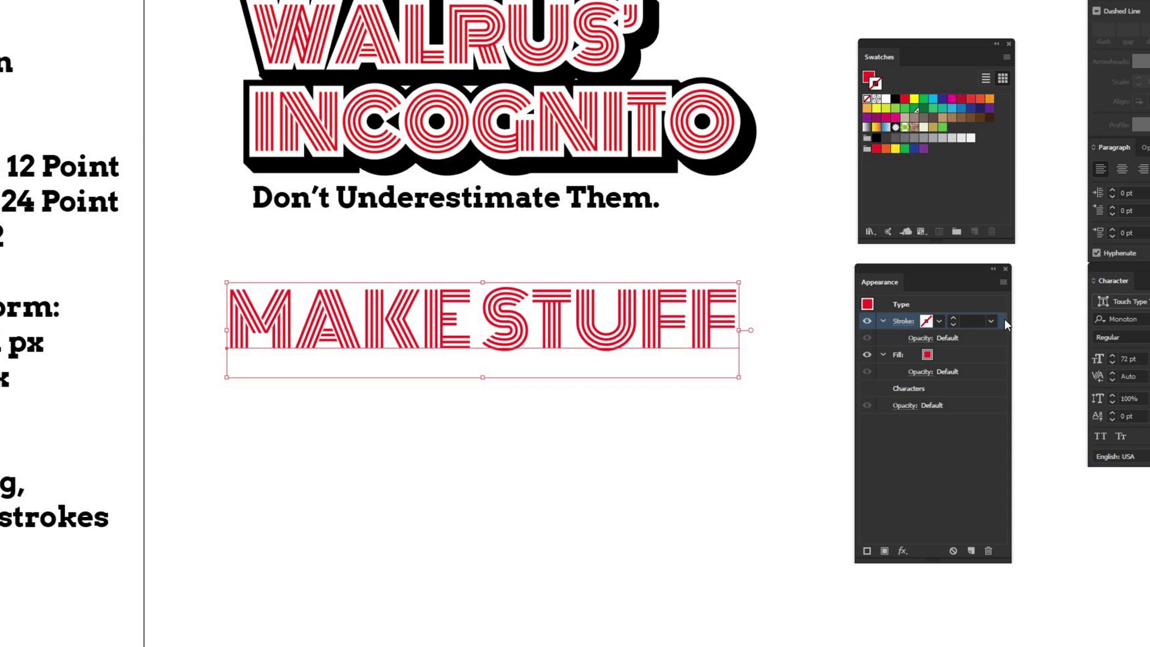
left_click_drag(1005, 318, 989, 386)
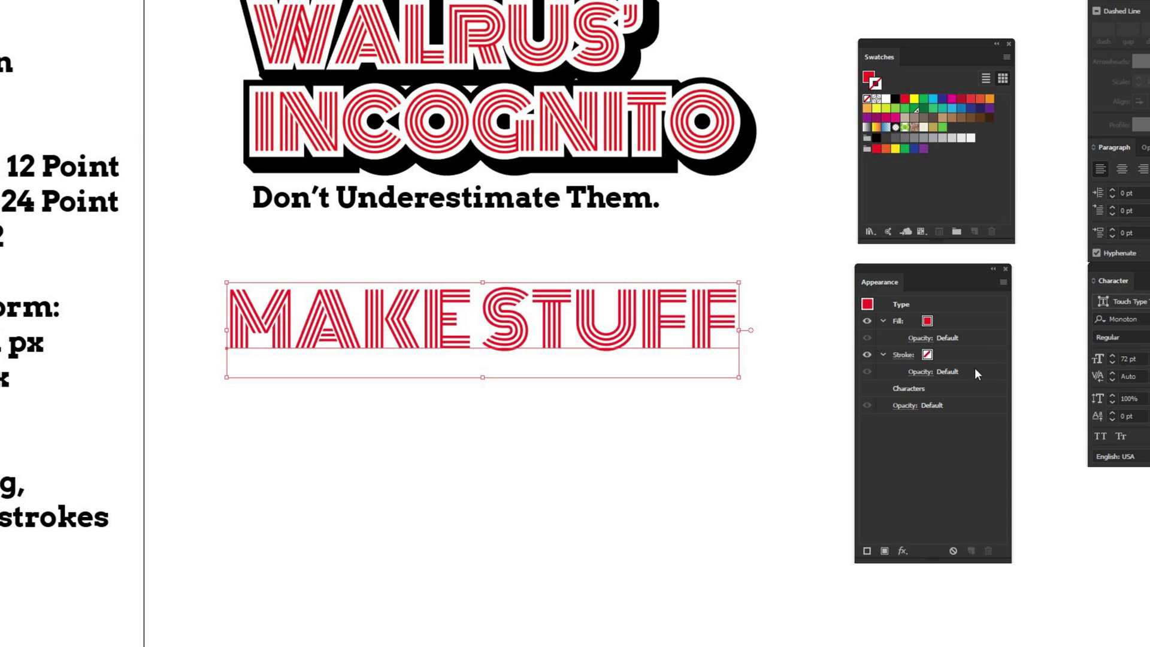
left_click_drag(952, 356, 959, 315)
left_click(959, 319)
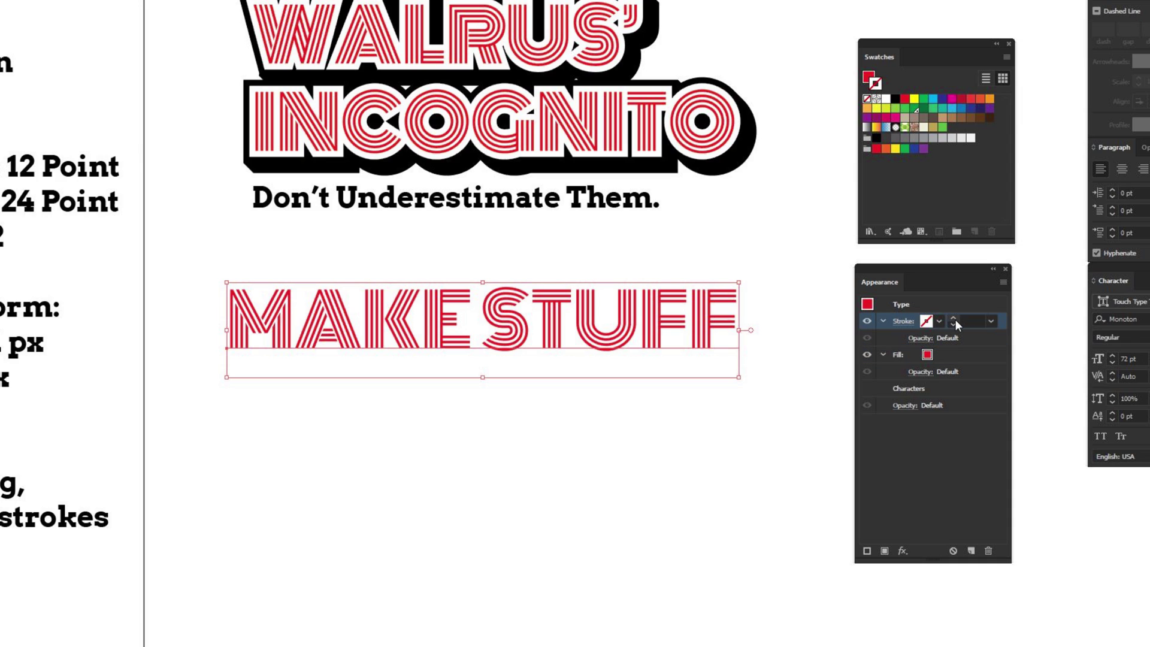
Move the empty stroke beneath the red fill in the MAKE STUFF text's appearance and select that stroke
left_click(974, 358)
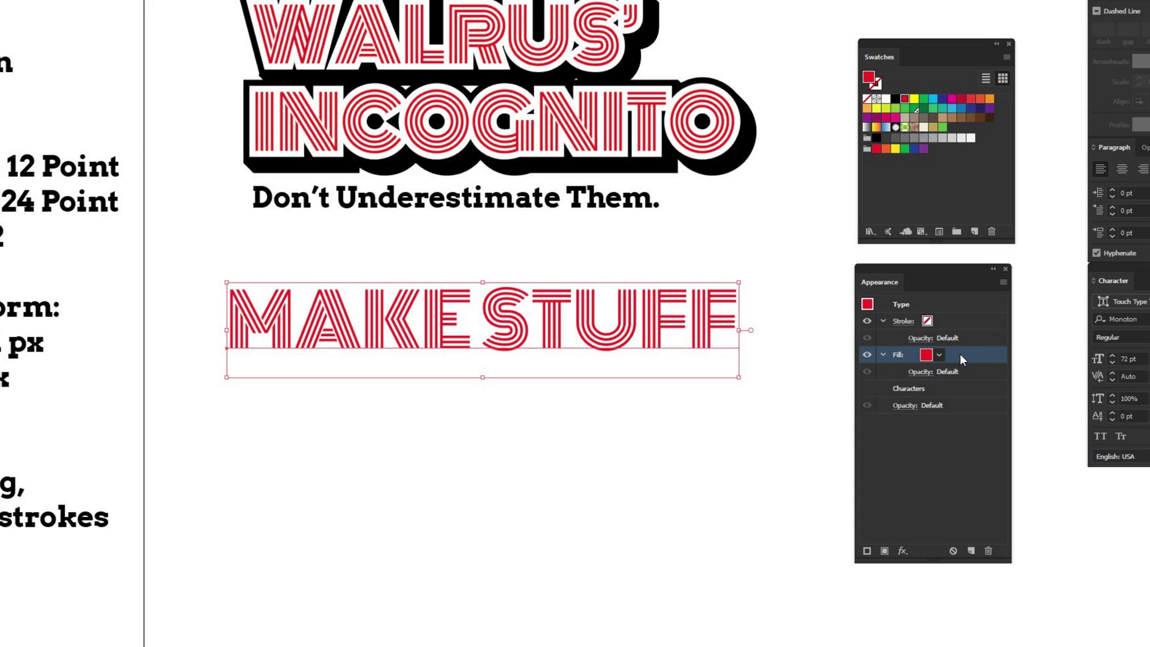
left_click_drag(973, 319, 965, 381)
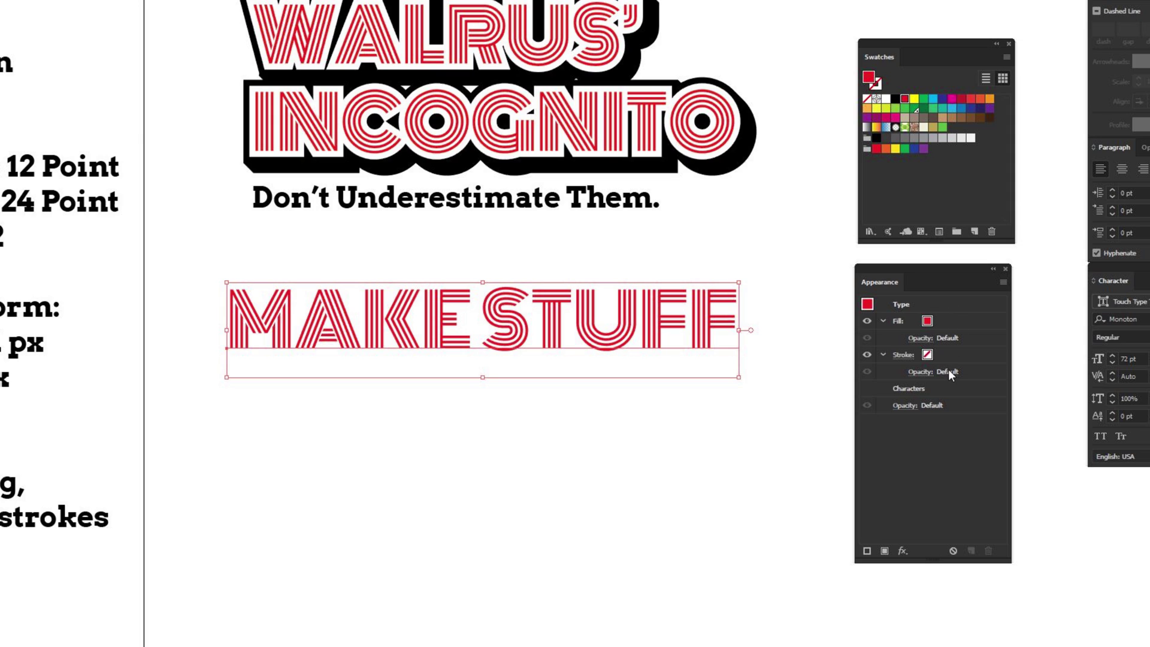
left_click(957, 354)
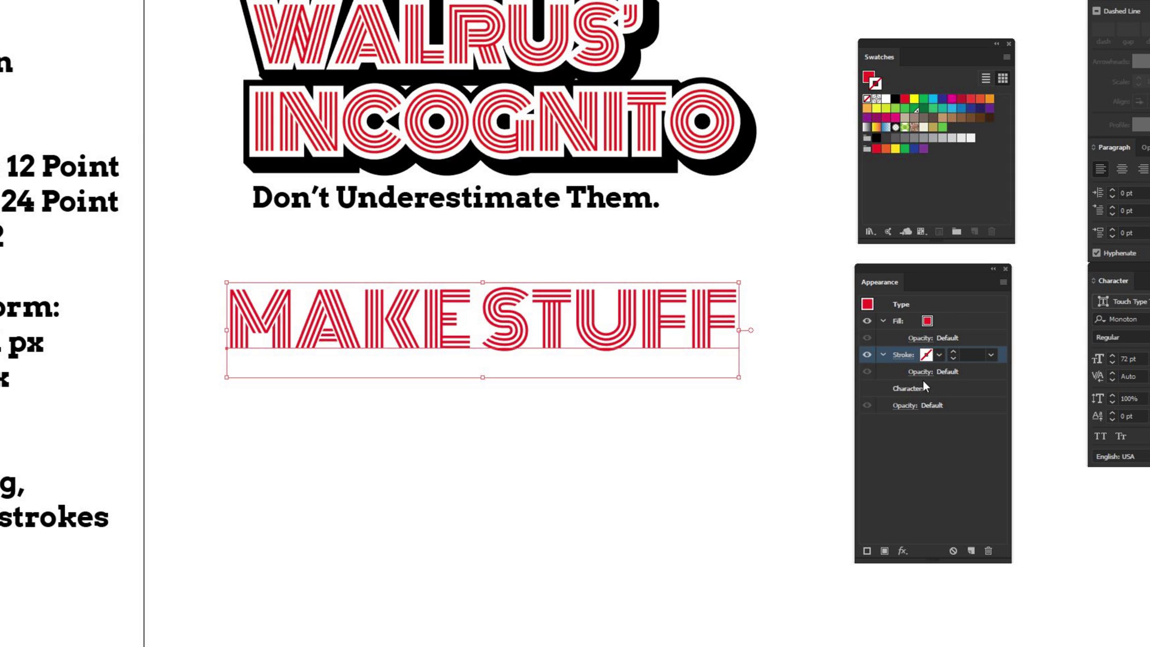
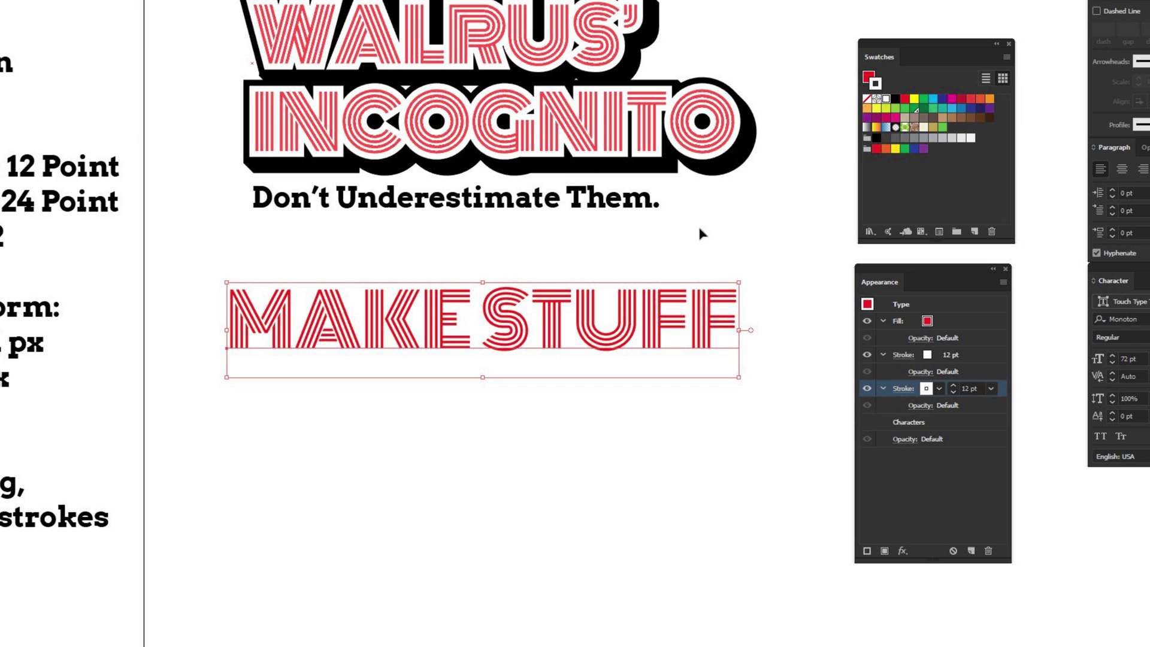
Set the lowest stroke of the MAKE STUFF text to black with a weight of 24 pt
left_click(926, 389)
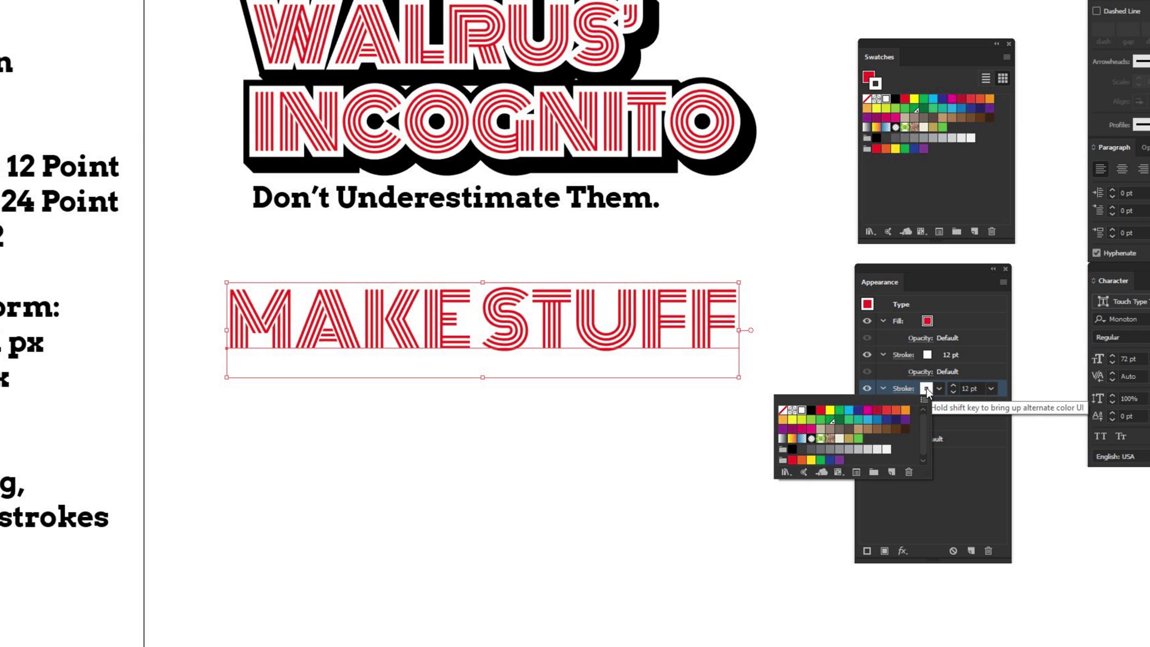
left_click(810, 412)
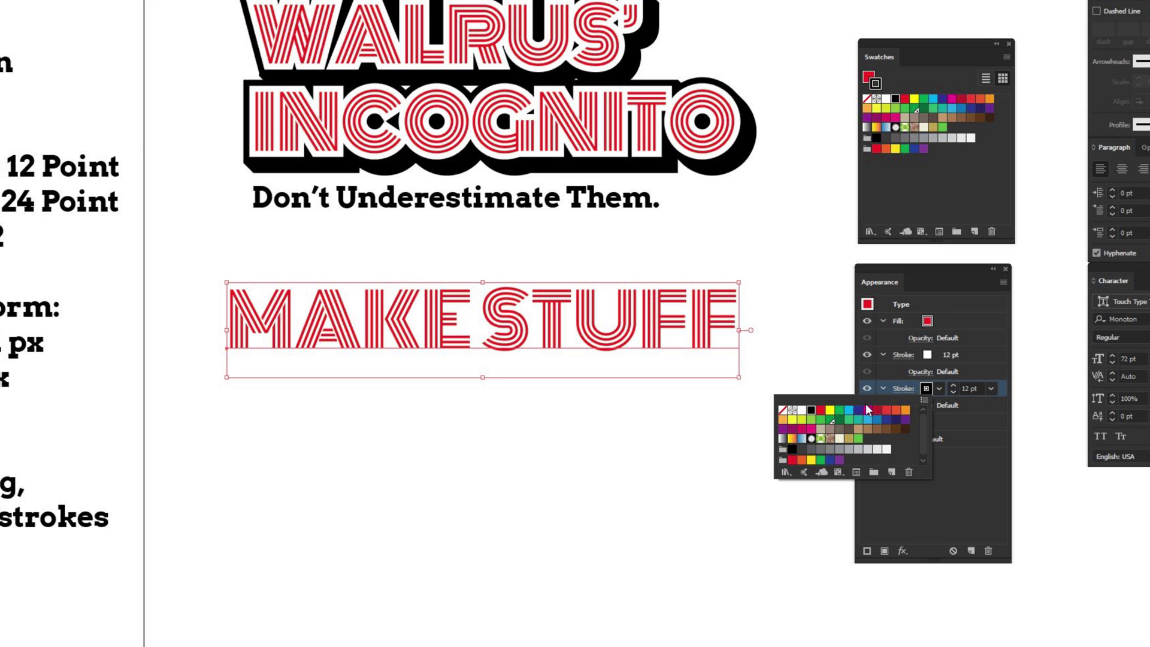
left_click(1000, 386)
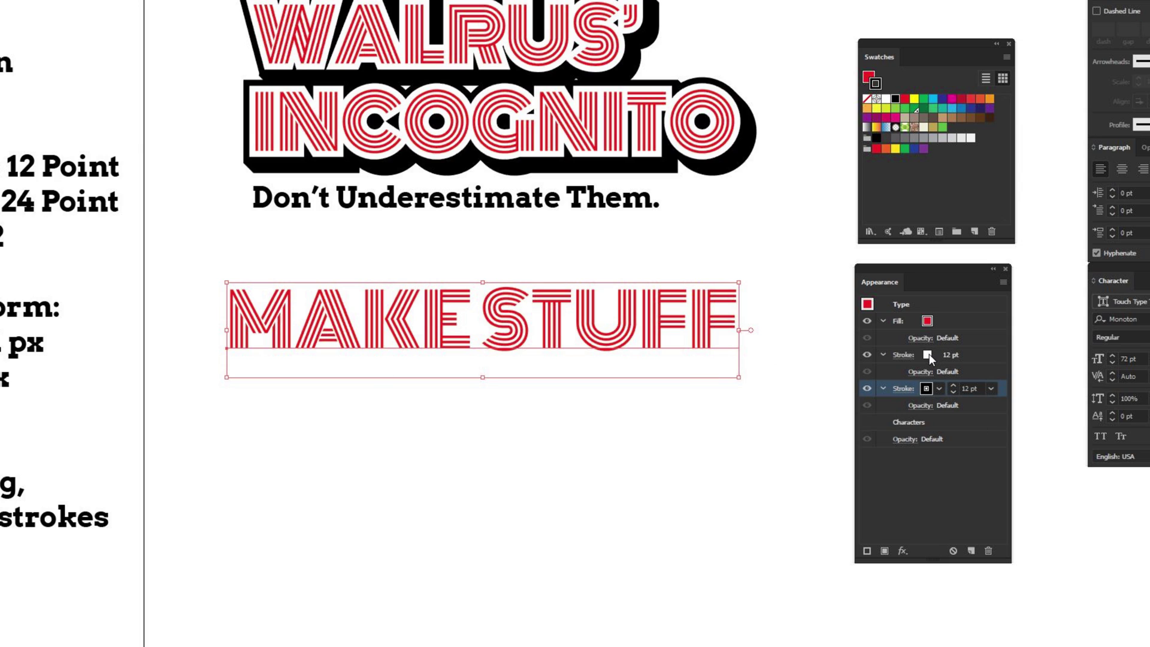
left_click(973, 388)
left_click_drag(945, 387, 945, 389)
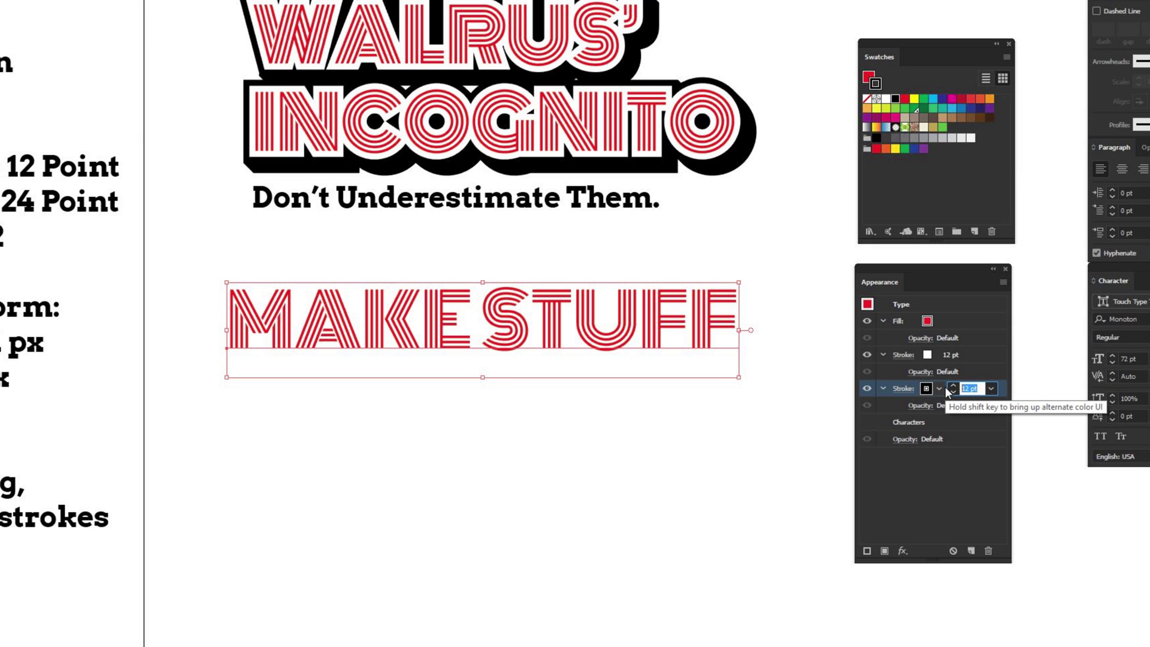
type("24")
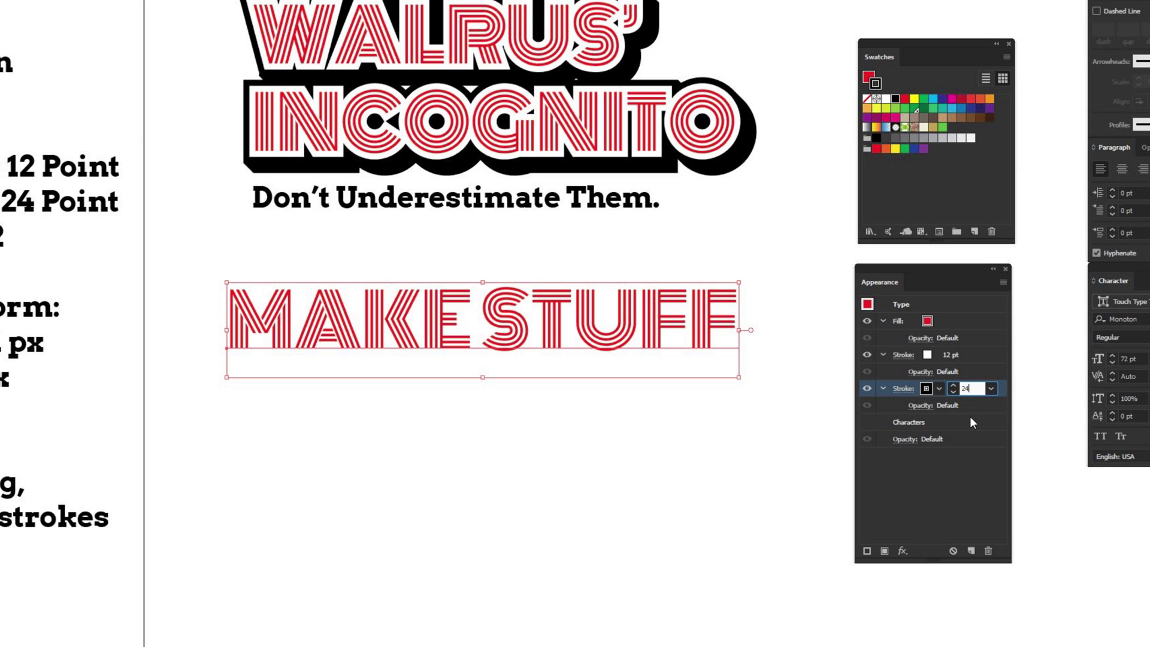
key("Return")
left_click(961, 484)
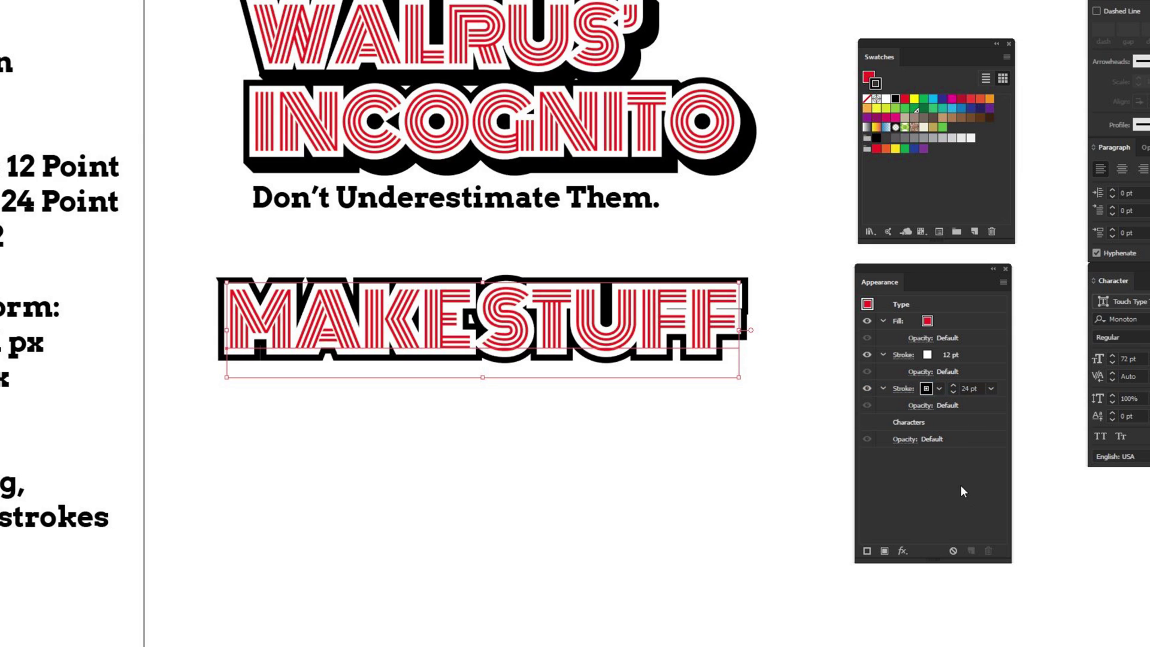
Deselect the text and place the floating Stroke panel just below the MAKE STUFF lettering
left_click(790, 471)
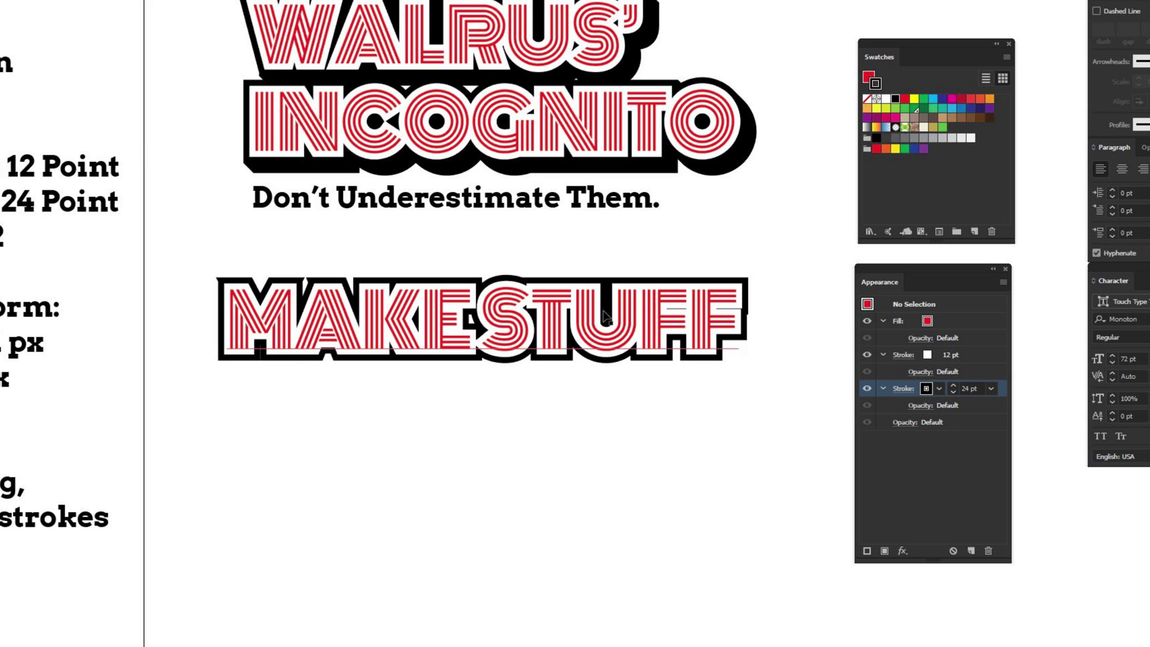
key("ctrl+F10")
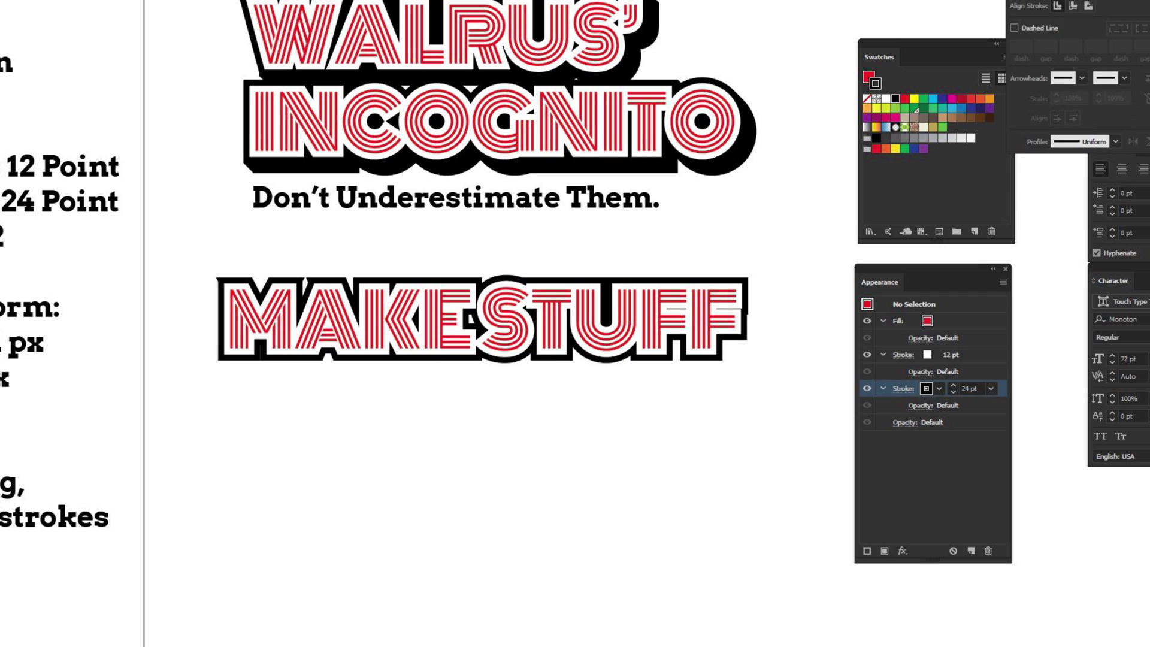
left_click_drag(754, 298, 637, 433)
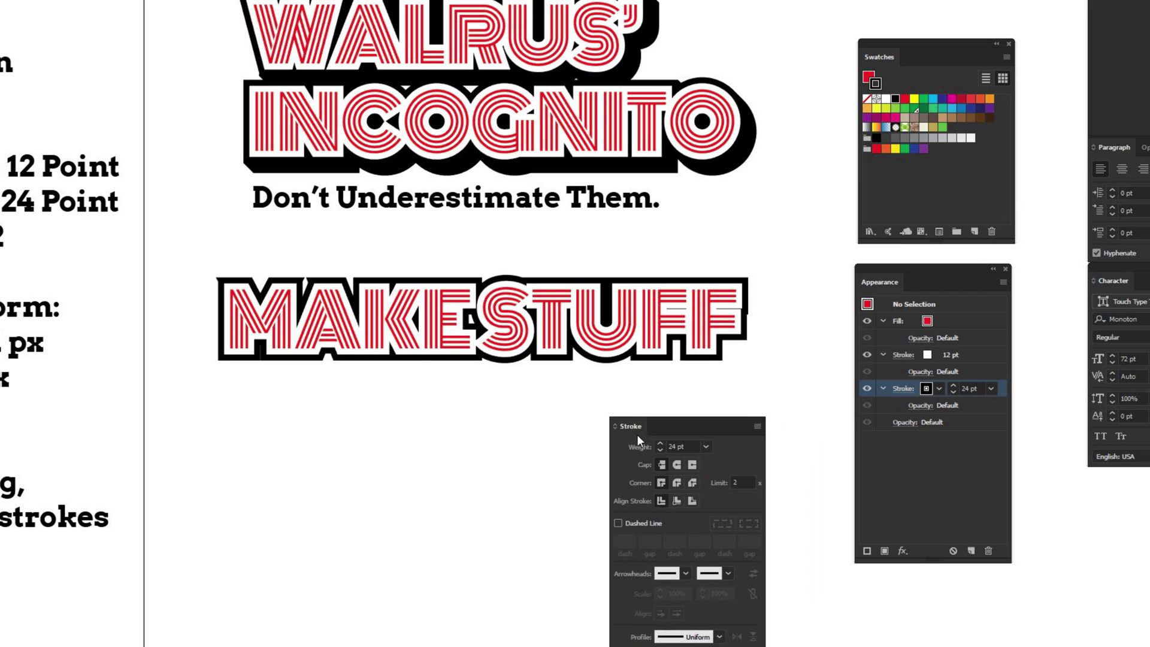
Set the miter limit of both the 24 pt black stroke and the 12 pt white stroke on MAKE STUFF to 4
left_click(621, 320)
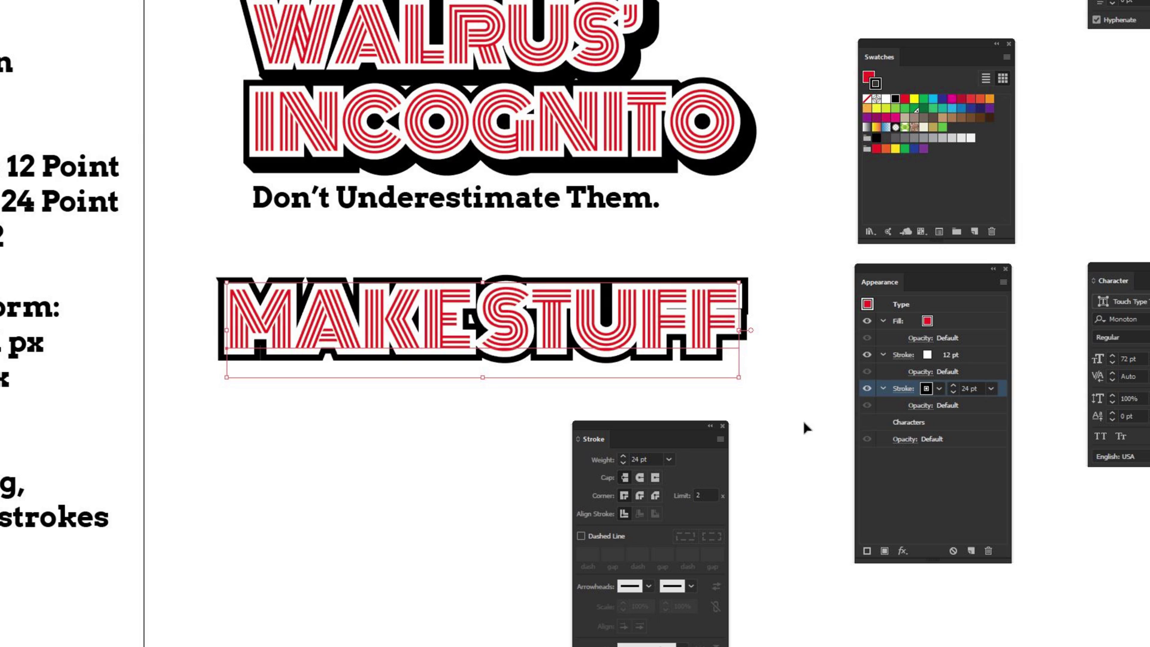
left_click(706, 495)
type("4")
key("Return")
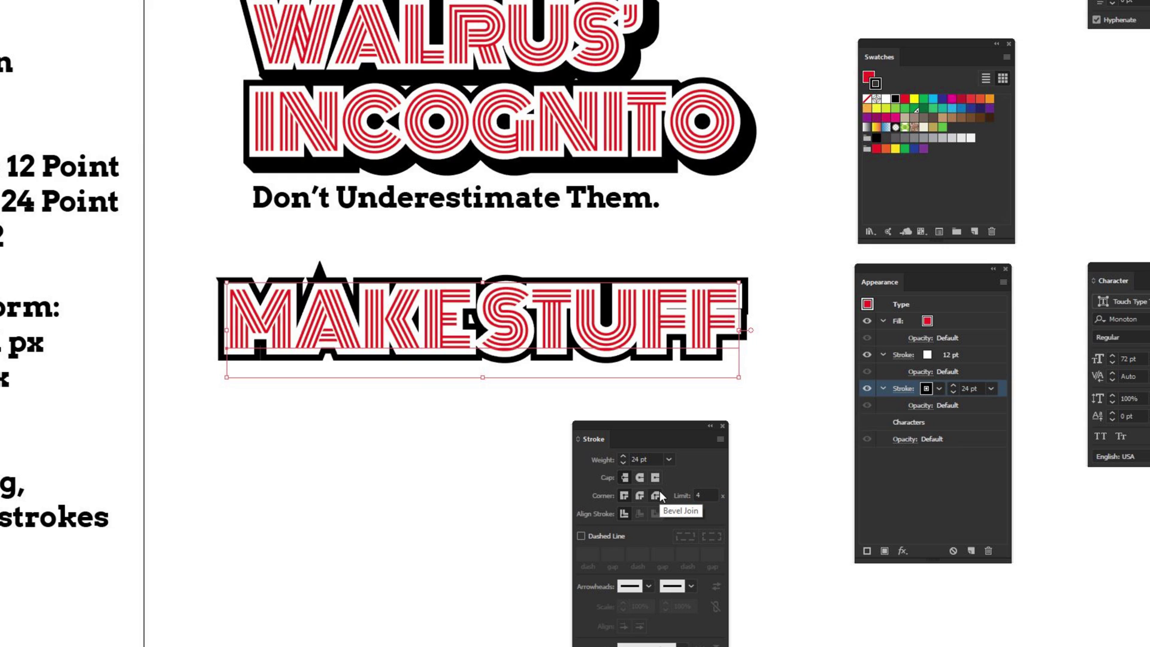
left_click(983, 355)
left_click(705, 495)
key("Return")
Examine the mitered corners of the black and white strokes around the MAKE lettering up close
left_click(452, 495)
scroll(447, 510, "up", 3)
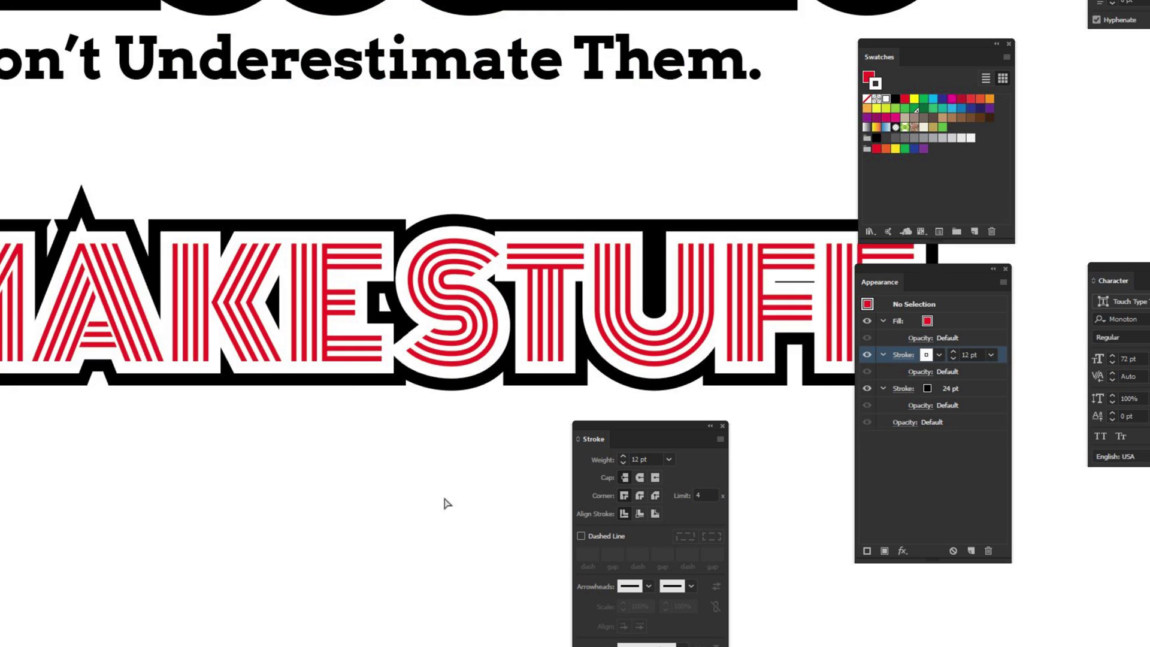
scroll(444, 501, "up", 2)
left_click_drag(252, 454, 341, 467)
scroll(476, 353, "up", 2)
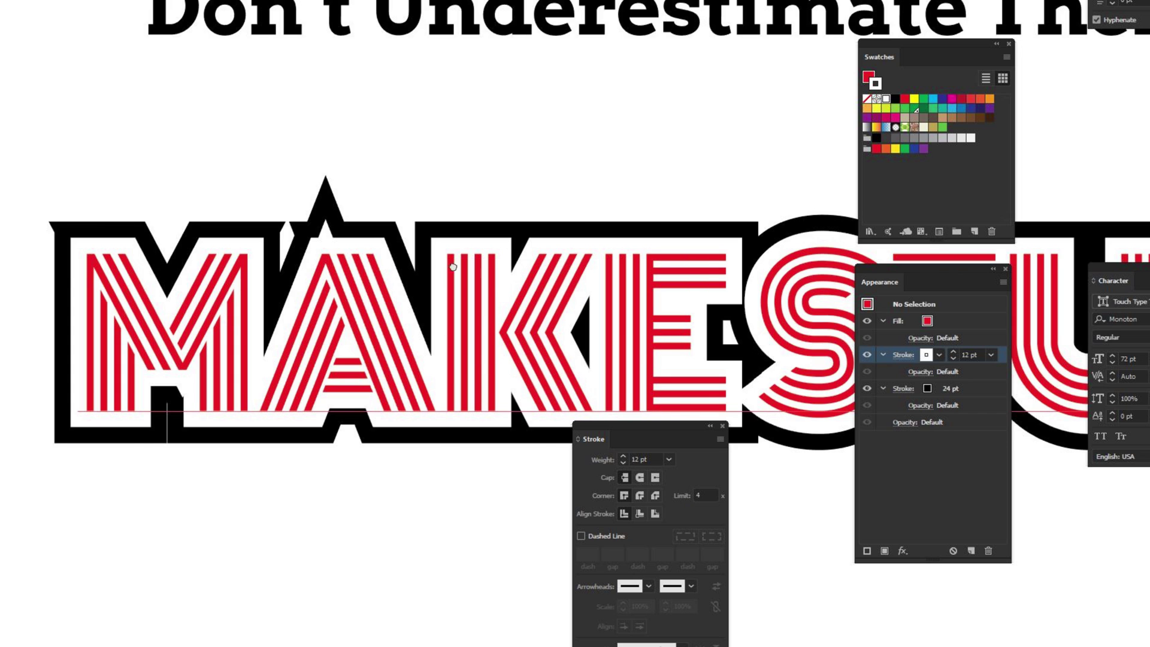
scroll(399, 273, "right", 10)
left_click_drag(116, 300, 592, 324)
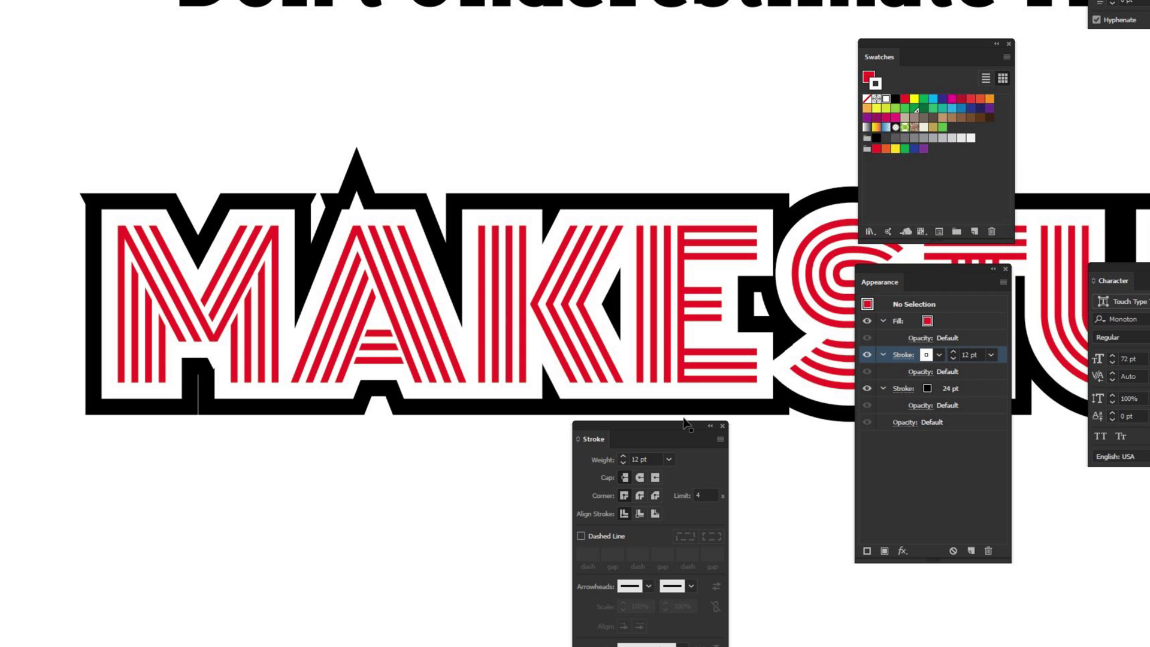
Place the floating Stroke panel over the MAKE lettering, hide its additional options and show them again
mouse_move(660, 428)
left_mouse_down()
mouse_move(589, 291)
mouse_move(623, 174)
mouse_move(544, 117)
left_mouse_up()
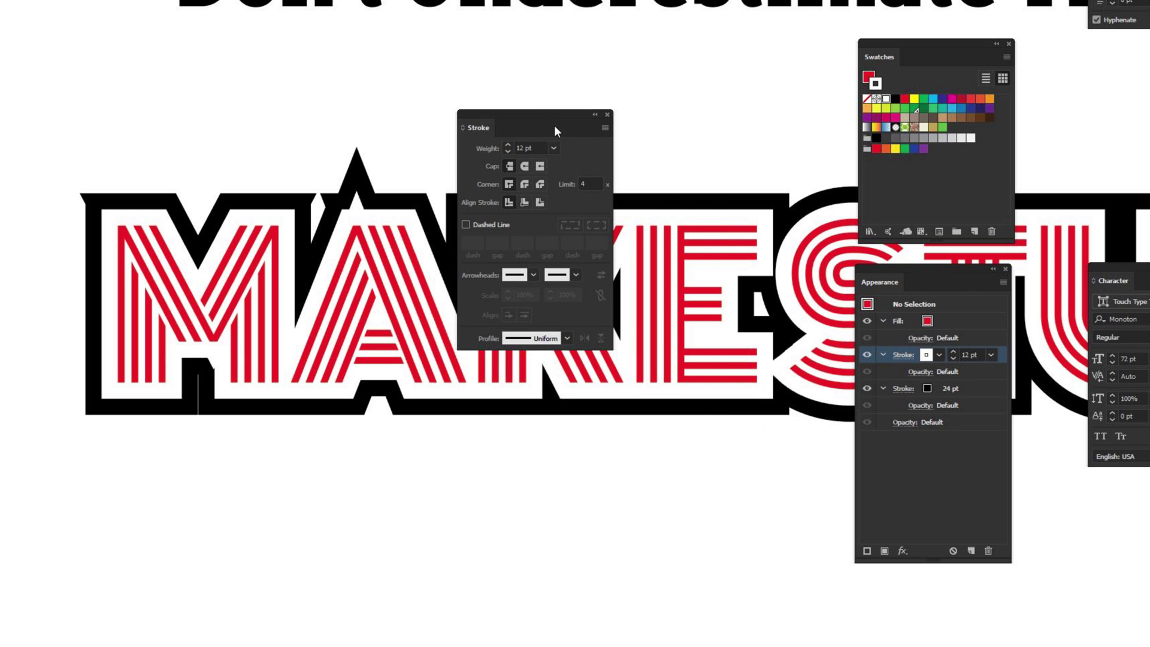
mouse_move(540, 119)
left_mouse_down()
mouse_move(527, 122)
mouse_move(563, 135)
left_mouse_up()
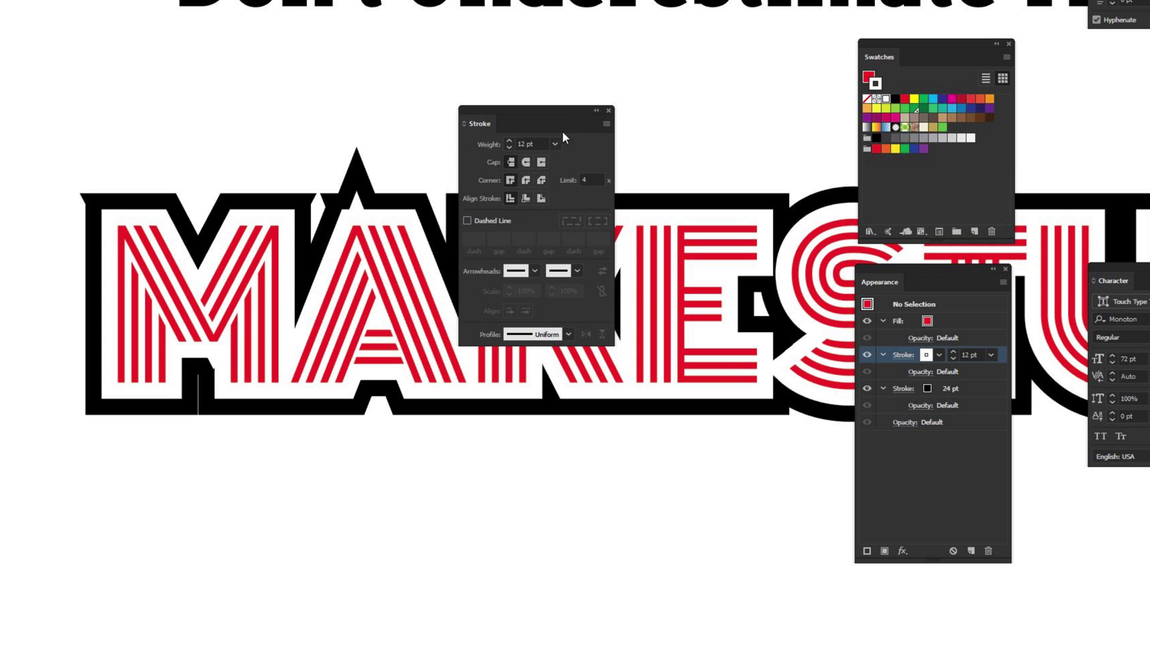
left_click(607, 126)
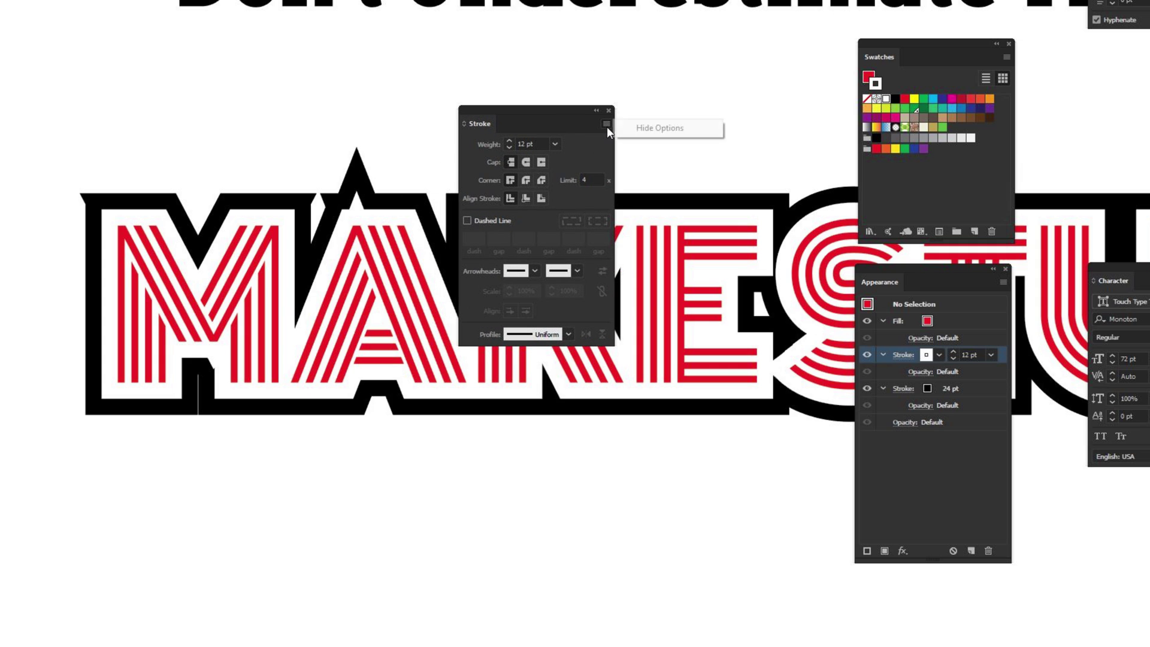
left_click(632, 127)
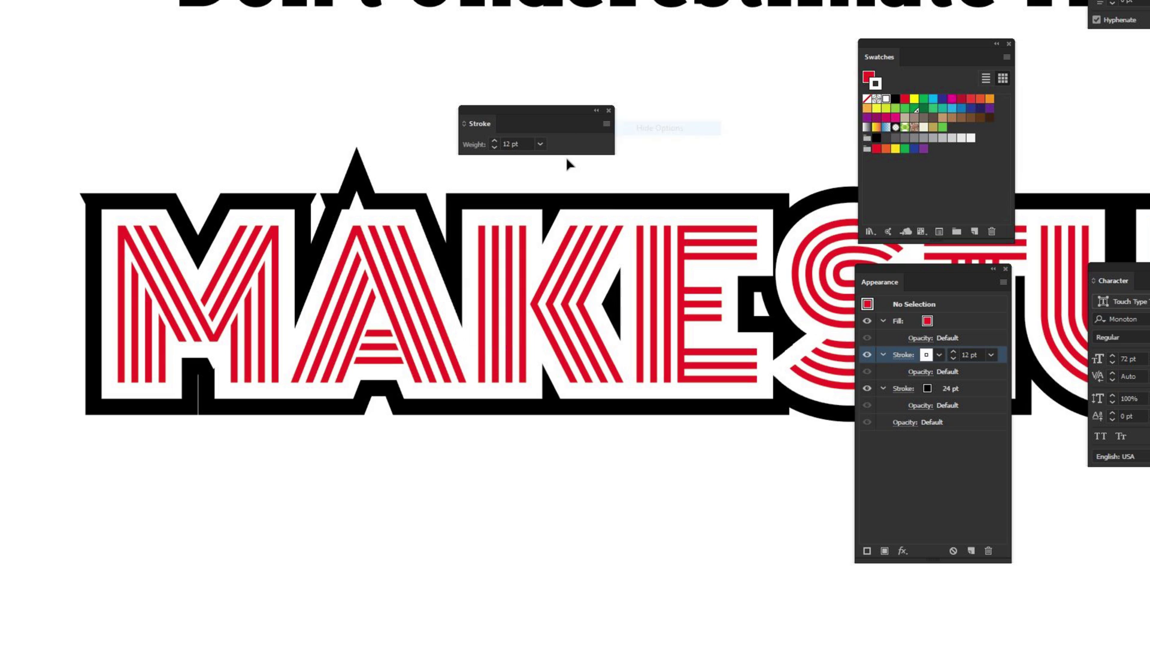
left_click(606, 124)
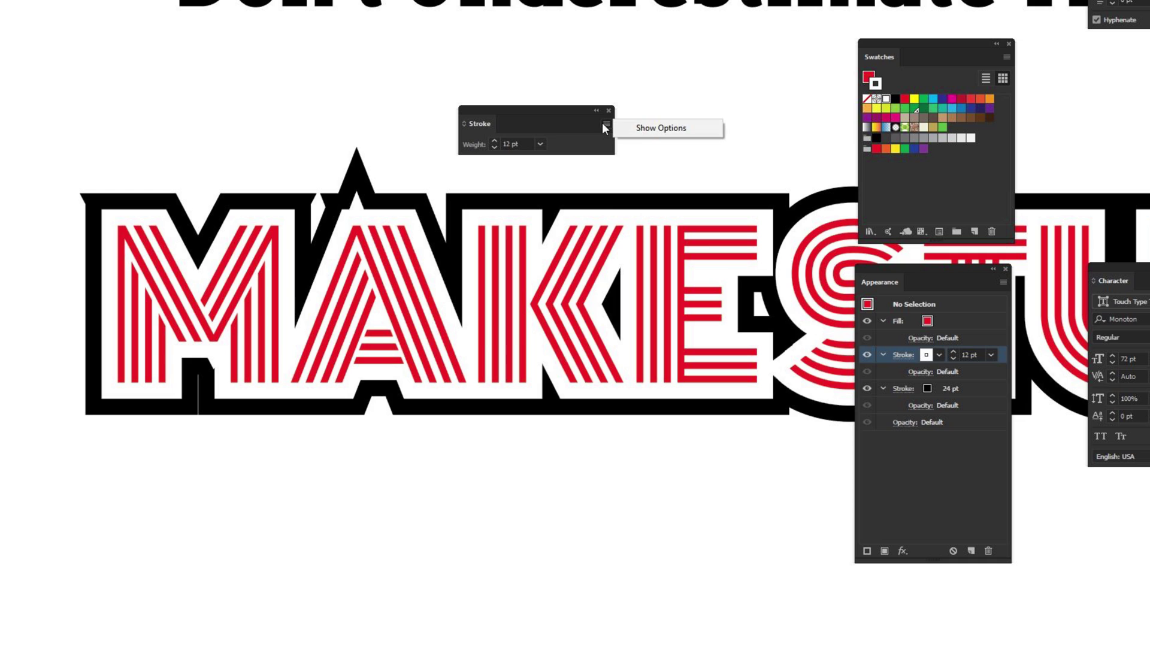
left_click(648, 129)
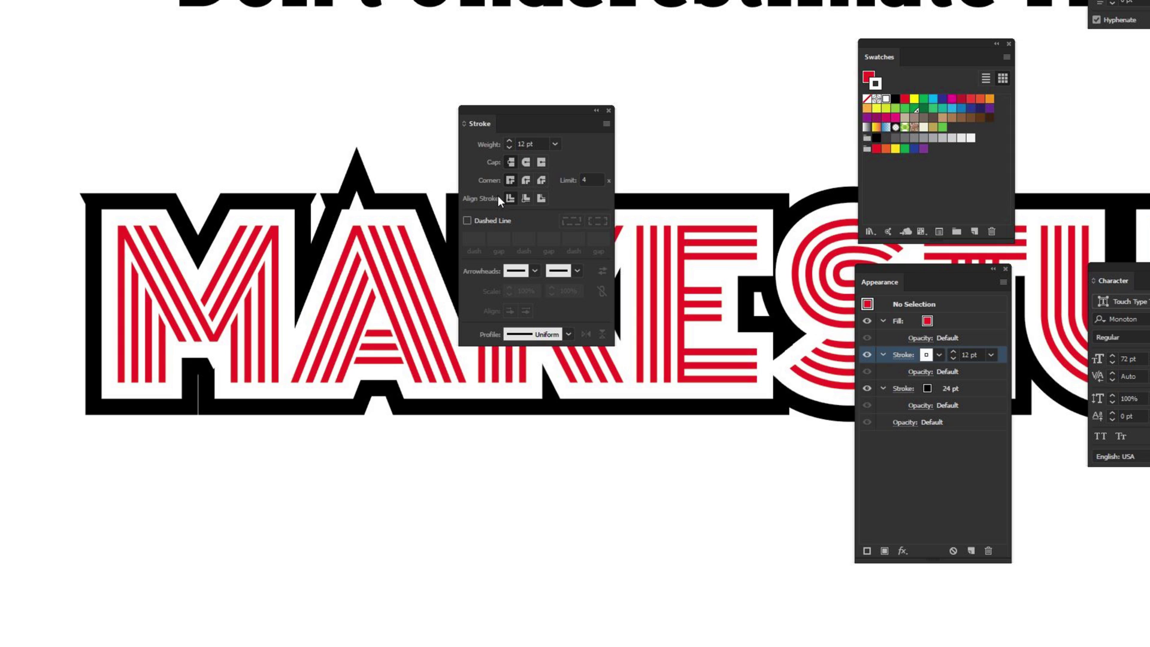
Select the MAKE STUFF text and set the miter limit of its 12 pt white stroke to 2
left_click(419, 483)
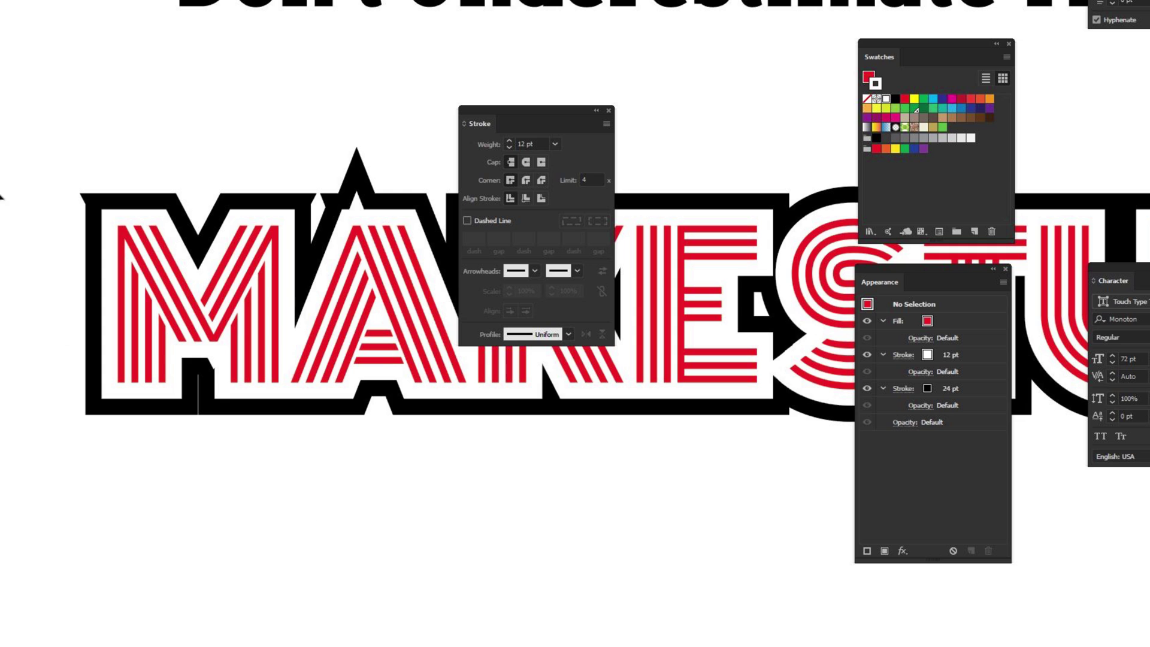
left_click_drag(3, 358, 480, 485)
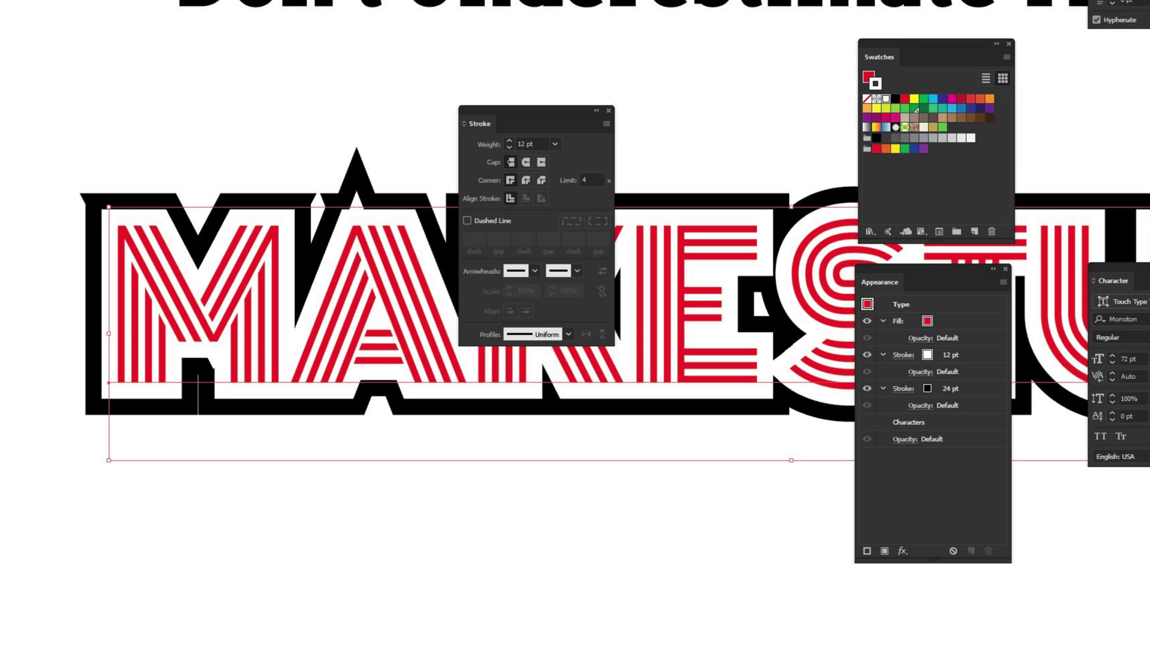
left_click(969, 358)
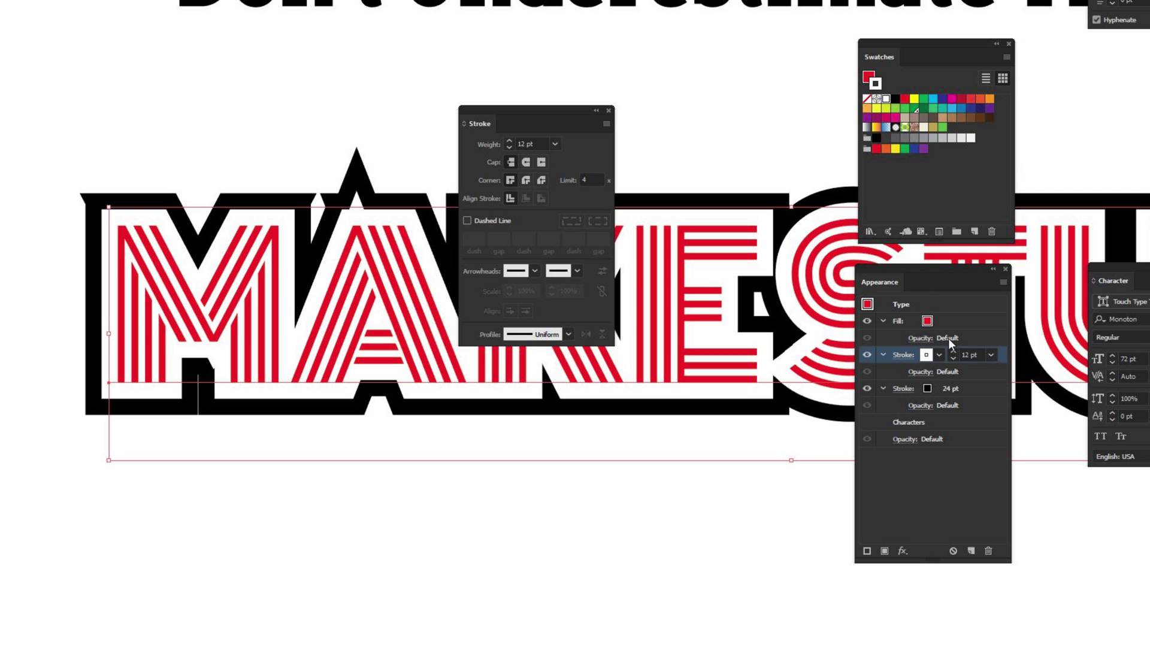
double_click(594, 178)
type("2")
key("Return")
Set the miter limit of the 24 pt black stroke on MAKE STUFF to 2 and deselect the text
left_click(989, 387)
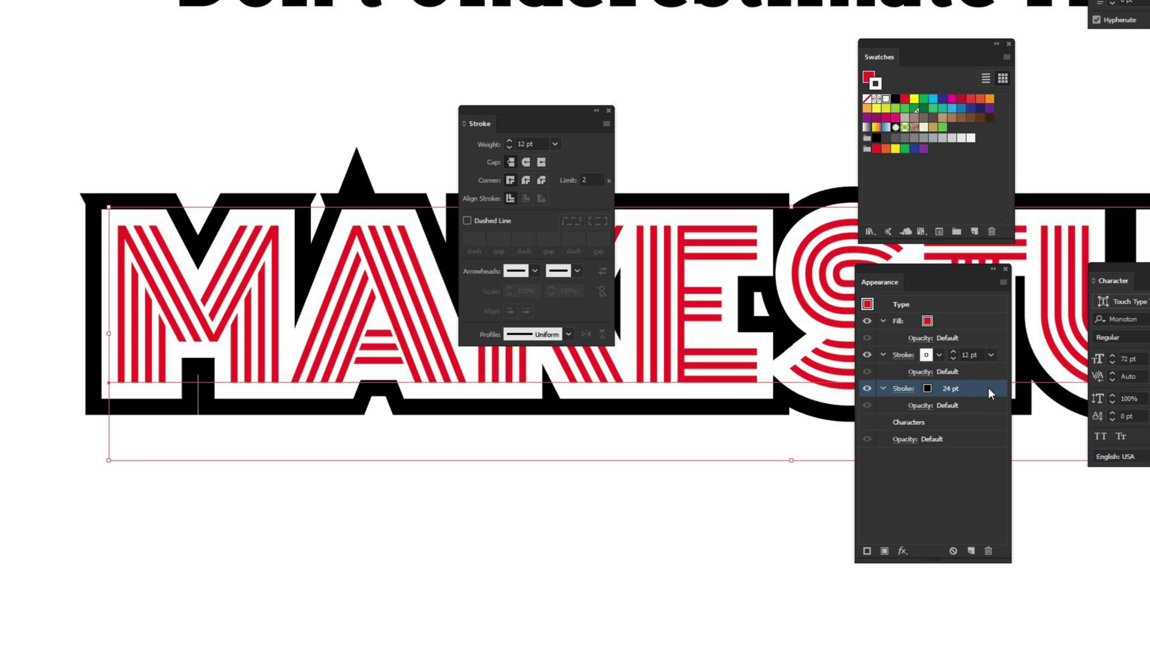
left_click(577, 181)
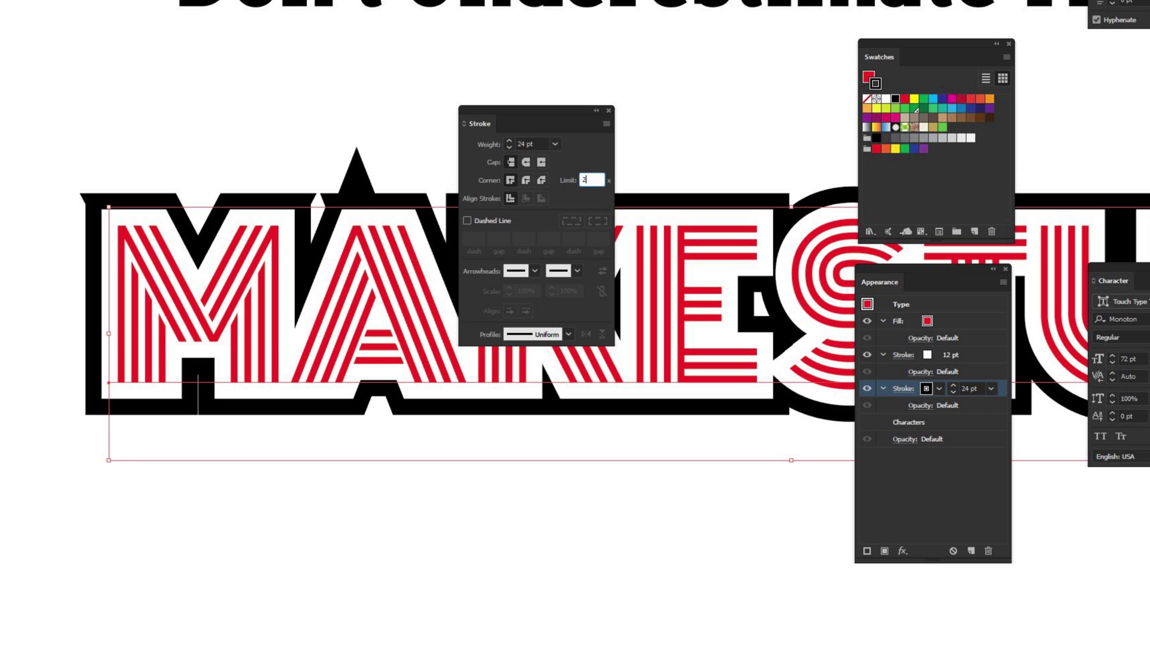
type("2")
key("Return")
left_click(406, 124)
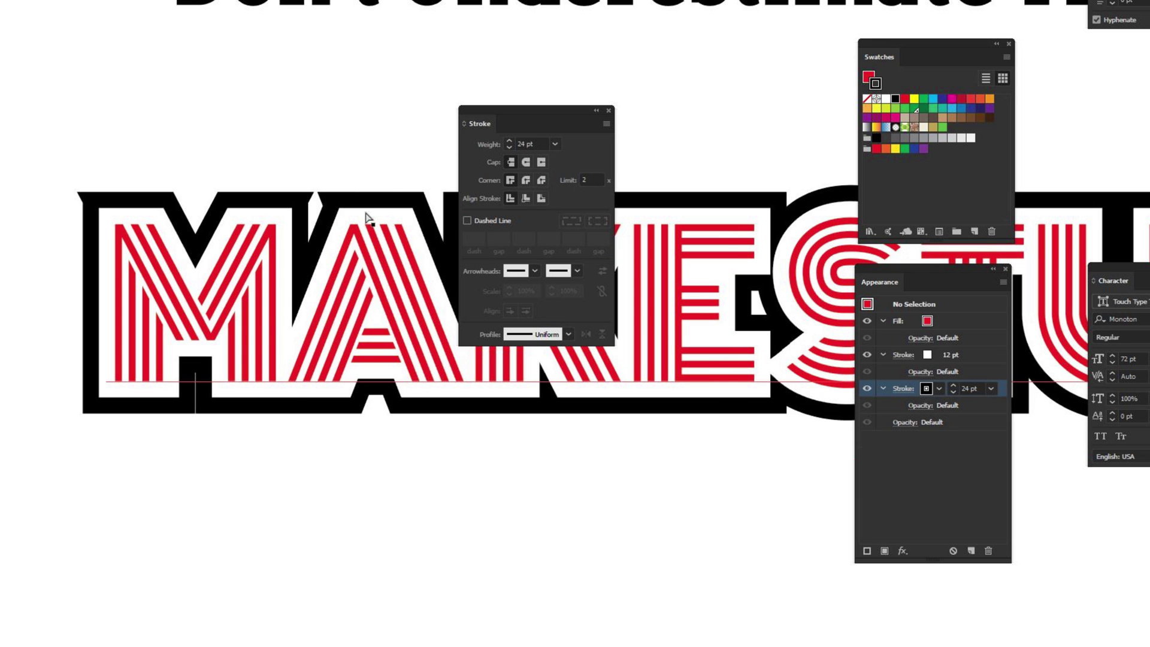
Clear the view of the lettering by placing the Stroke panel below it and the Swatches panel above the Character panel
key("ctrl+minus")
key("ctrl+minus")
mouse_move(549, 125)
left_mouse_down()
mouse_move(1076, 141)
mouse_move(762, 521)
mouse_move(763, 439)
left_mouse_up()
left_click_drag(932, 46, 1149, 45)
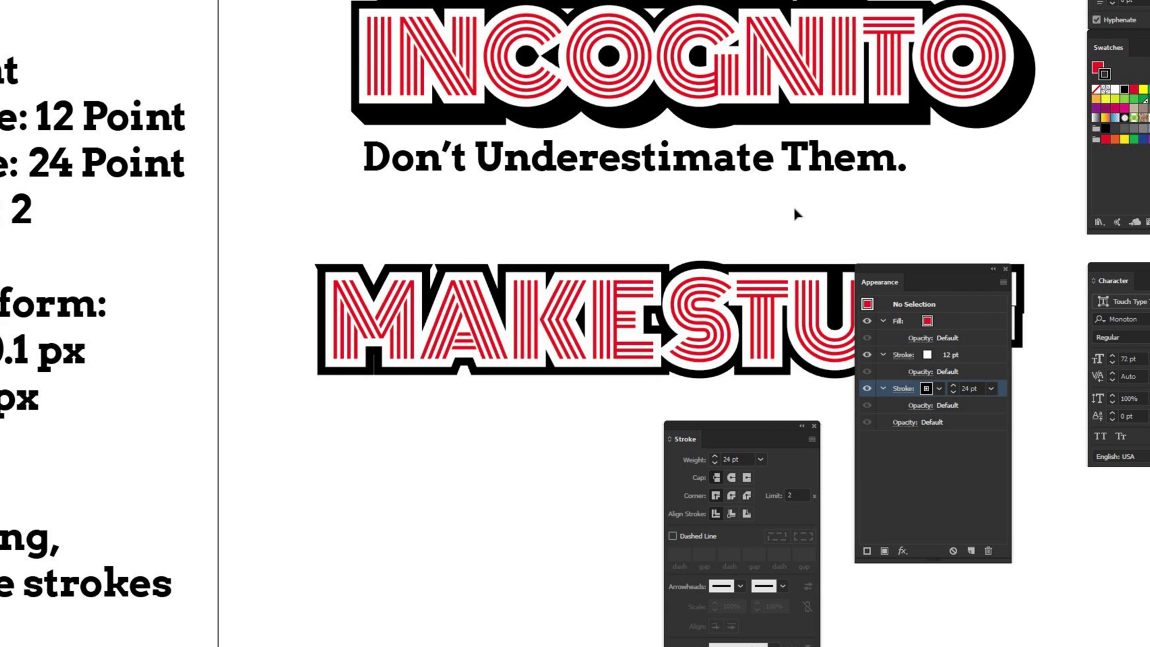
left_click_drag(770, 233, 563, 216)
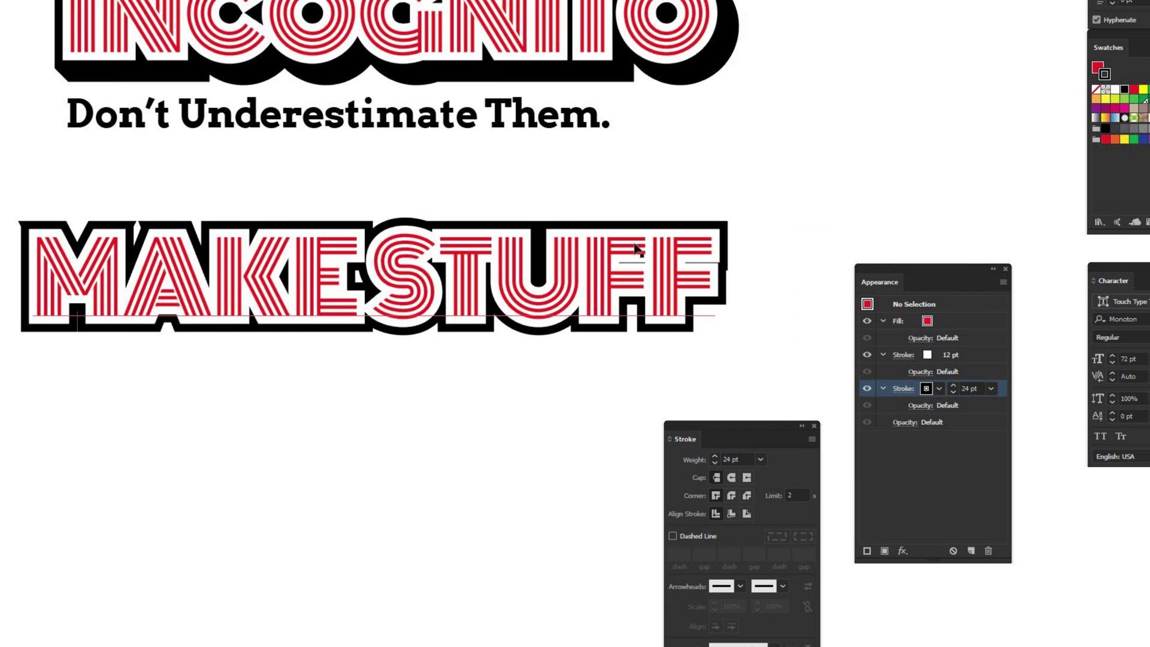
Set the weight of the white stroke on the MAKE STUFF text to 13 pt to close the gaps in the F letters
left_click(623, 286)
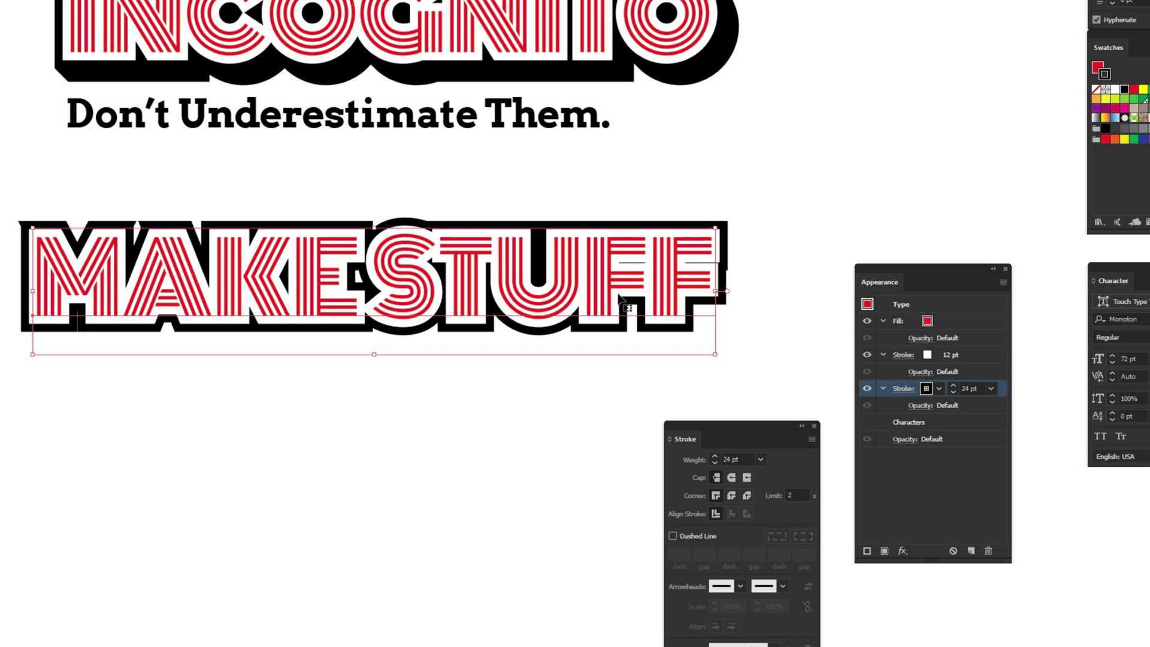
key("ctrl+plus")
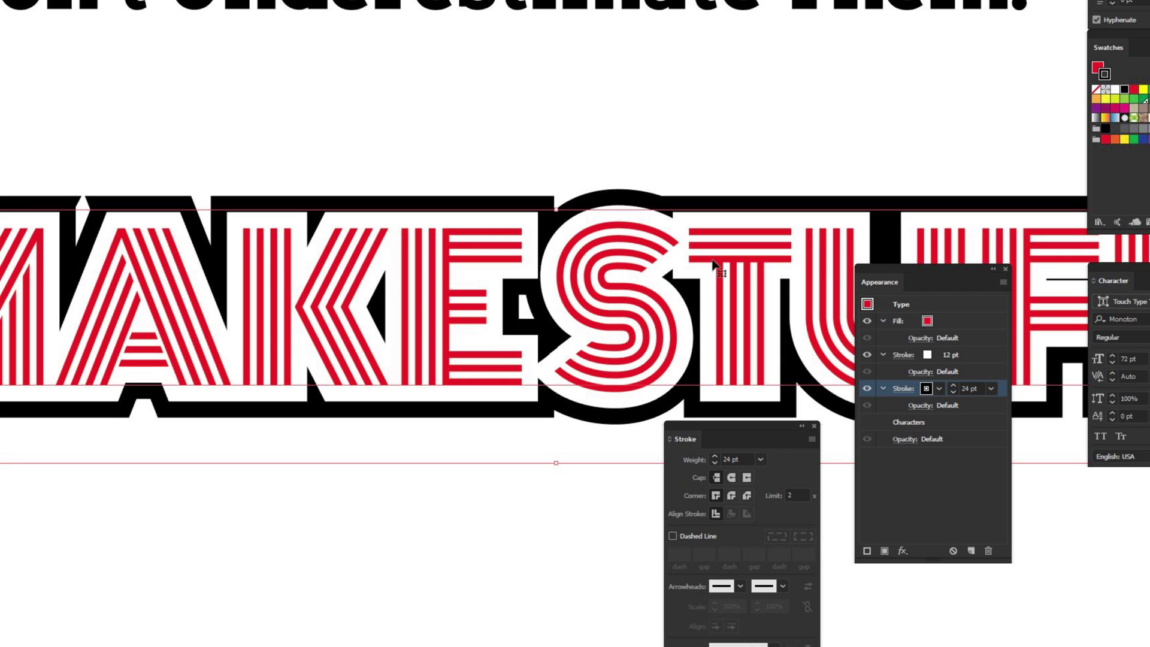
scroll(599, 282, "right", 10)
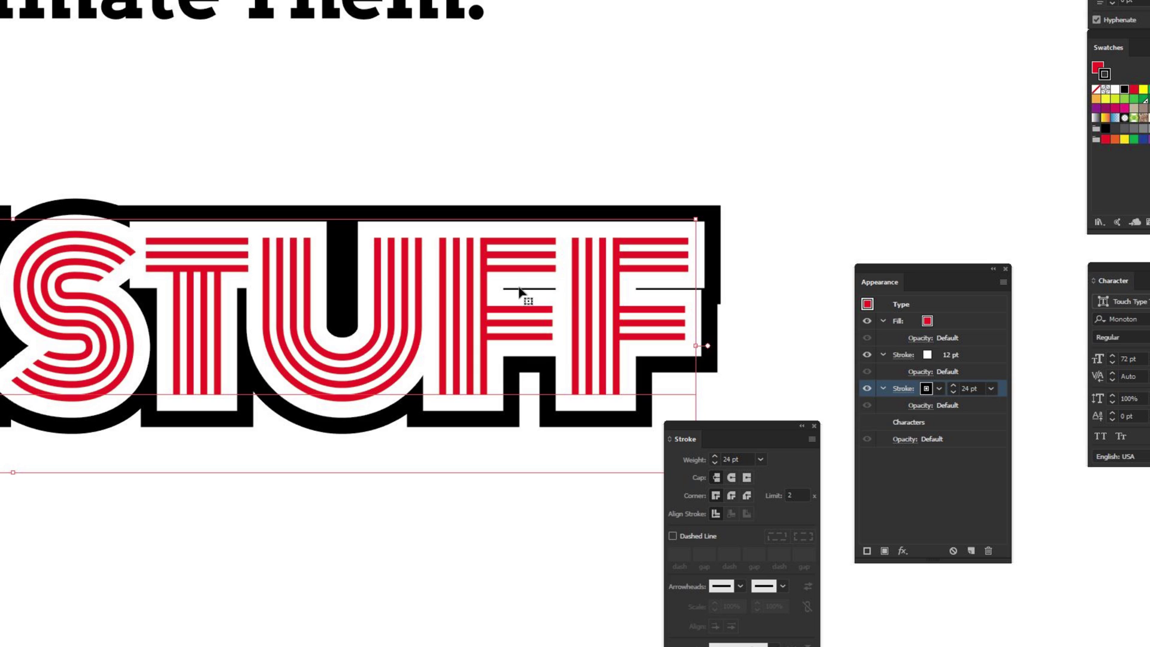
left_click(955, 357)
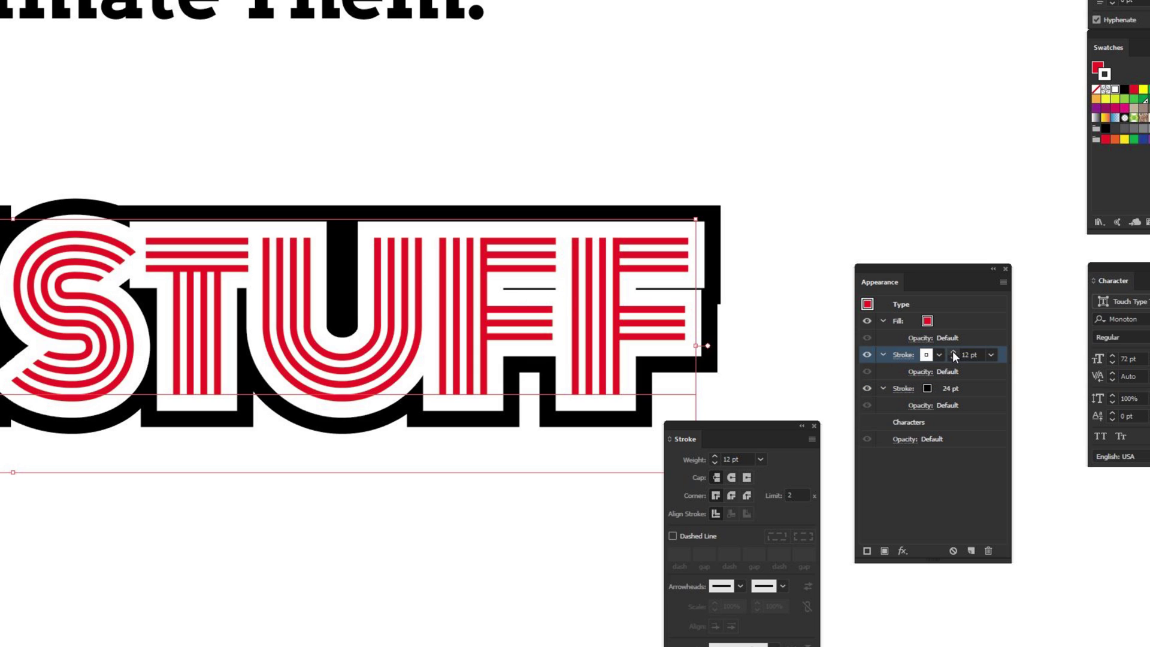
left_click(953, 351)
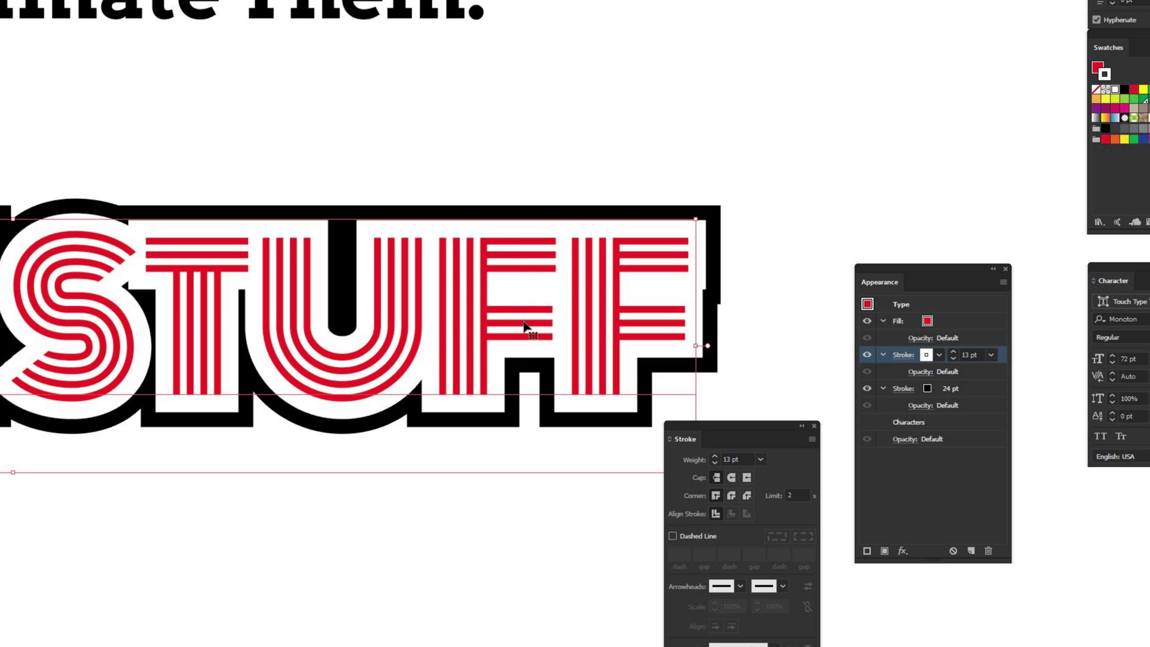
Set the weight of the black stroke on the MAKE STUFF text to 26 pt and deselect the text
left_click(966, 390)
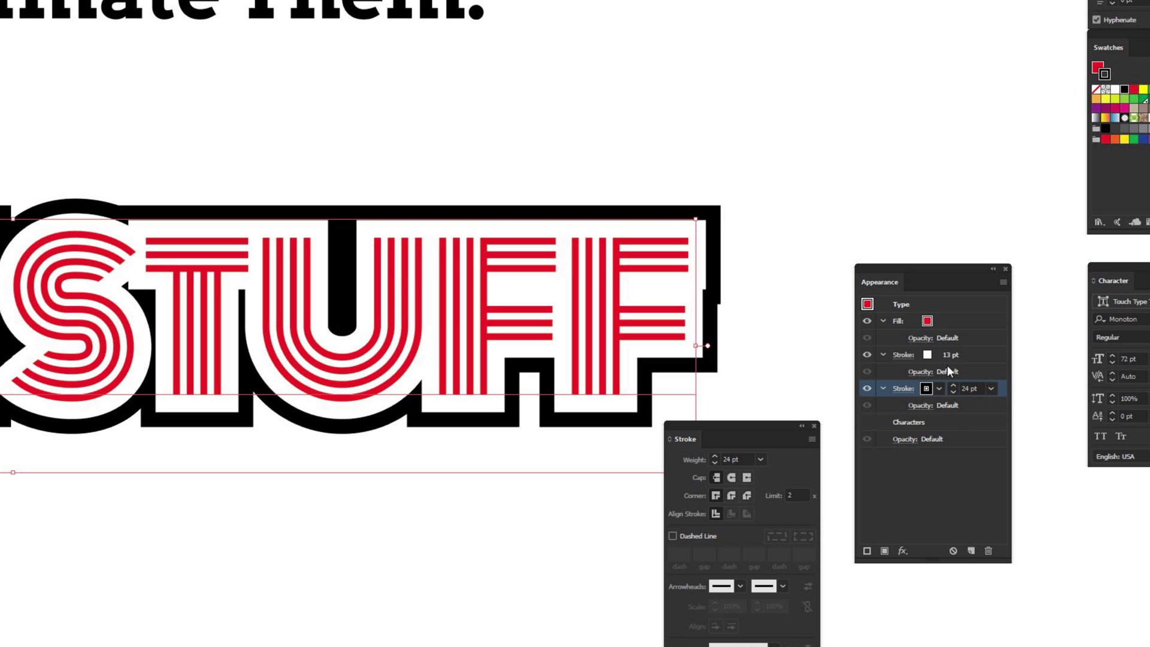
left_click(954, 386)
left_click(954, 386)
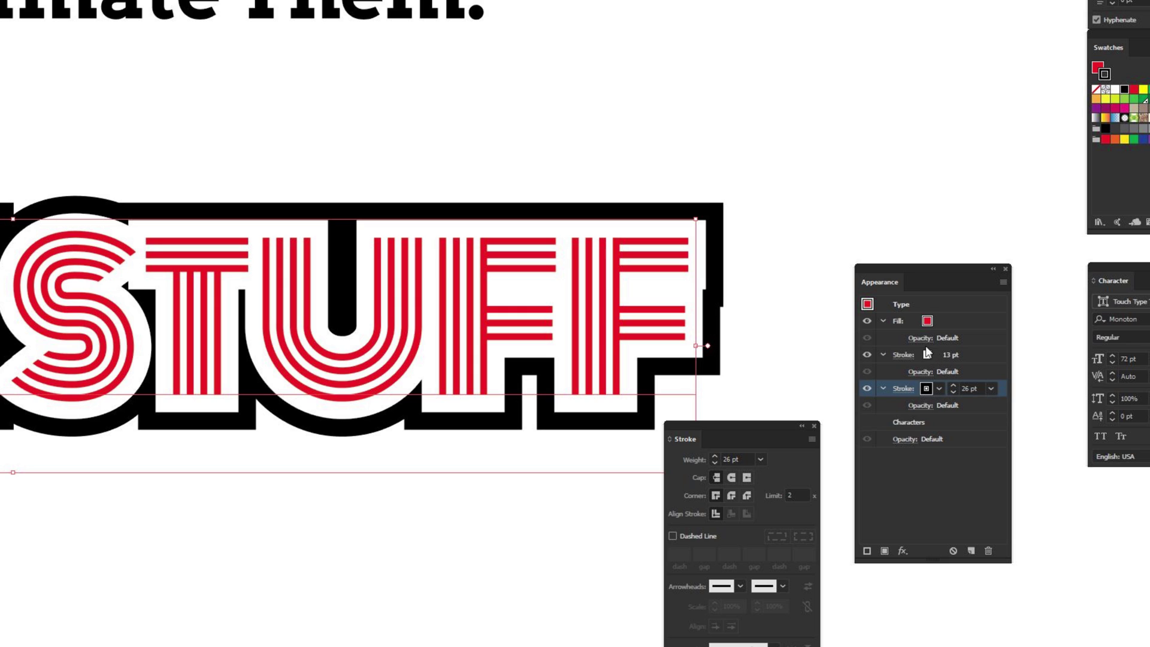
left_click(810, 221)
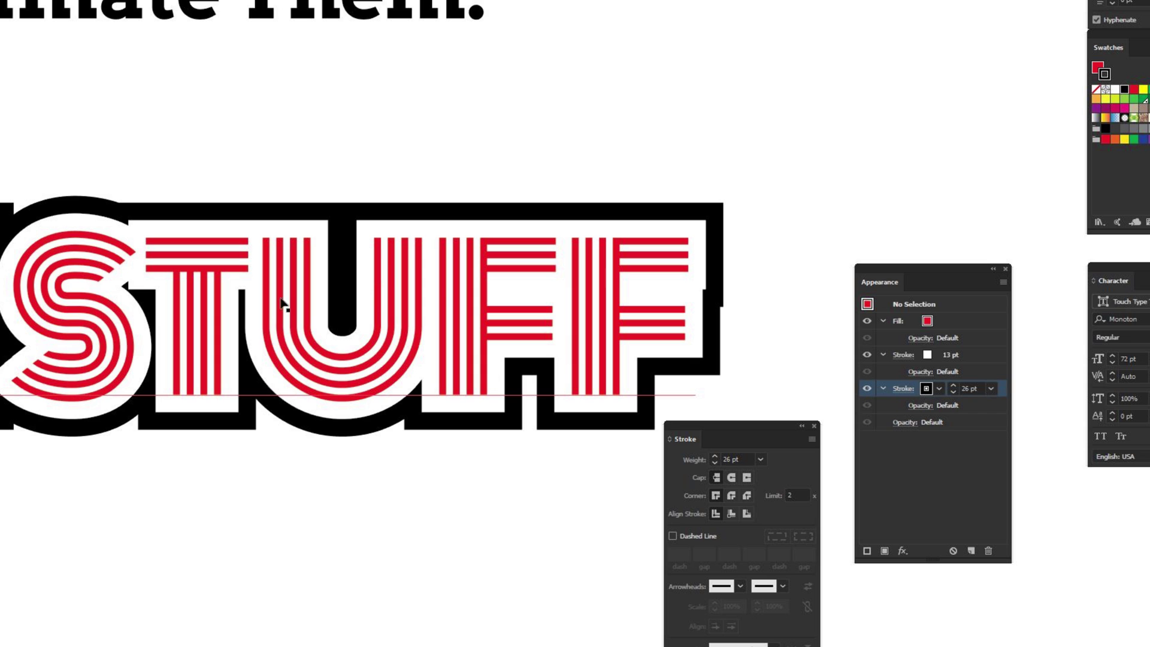
Move the floating Stroke panel away from the artwork, next to the Swatches panel, and select the MAKE STUFF text
key("ctrl+minus")
key("ctrl+minus")
key("ctrl+minus")
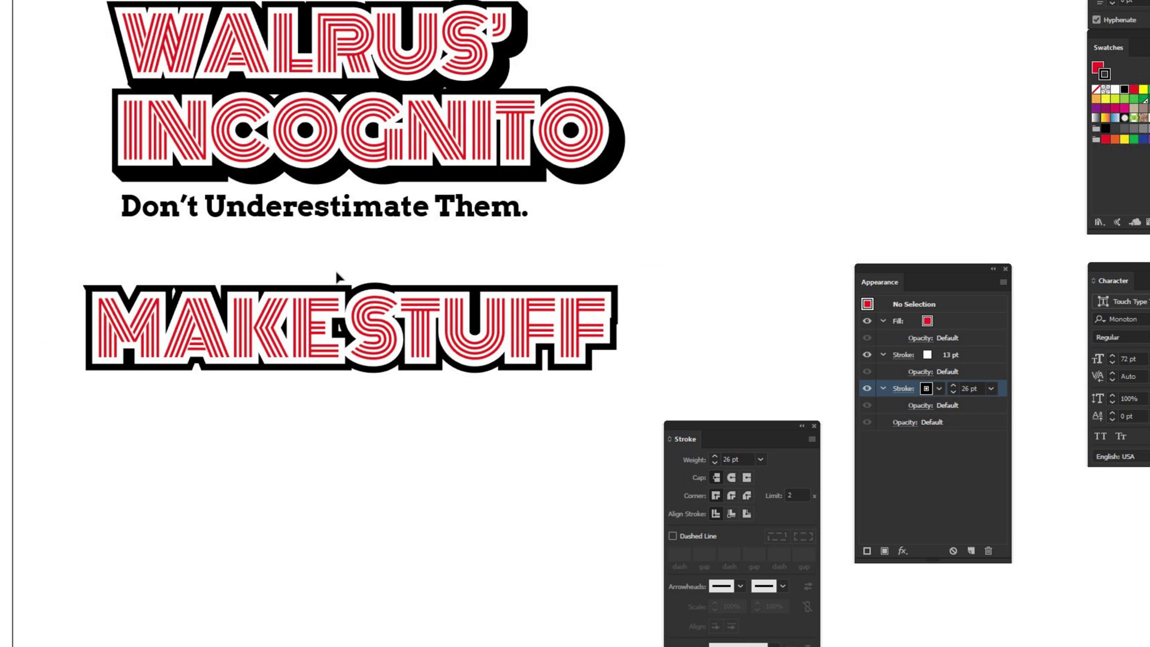
left_click_drag(364, 395, 442, 341)
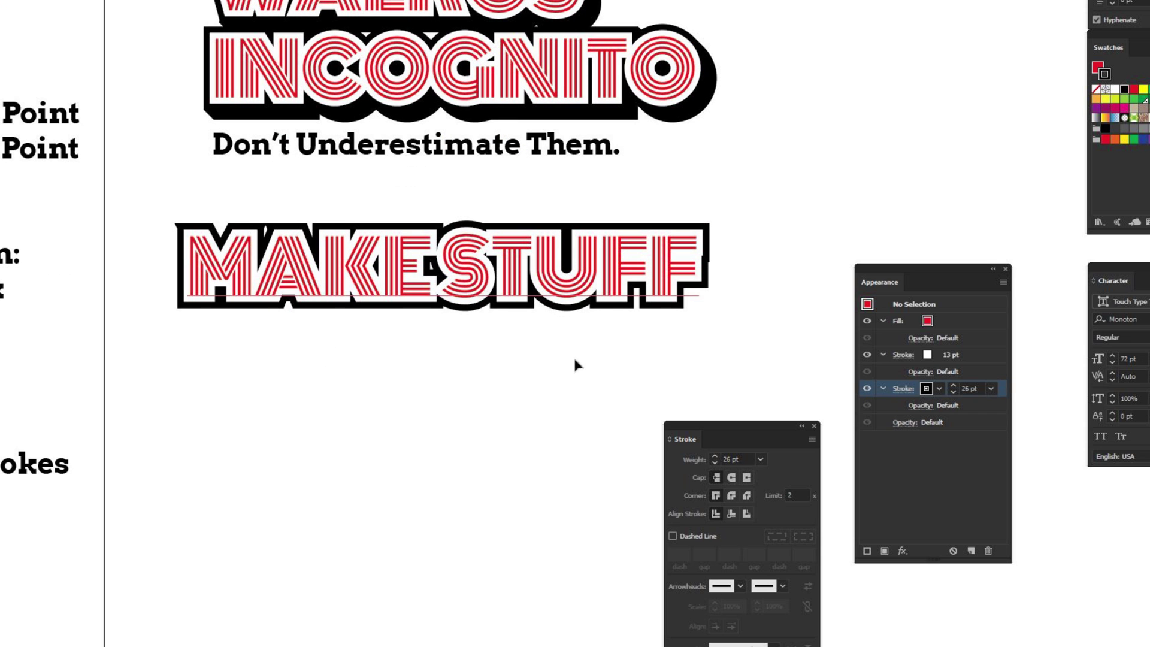
left_click(532, 257)
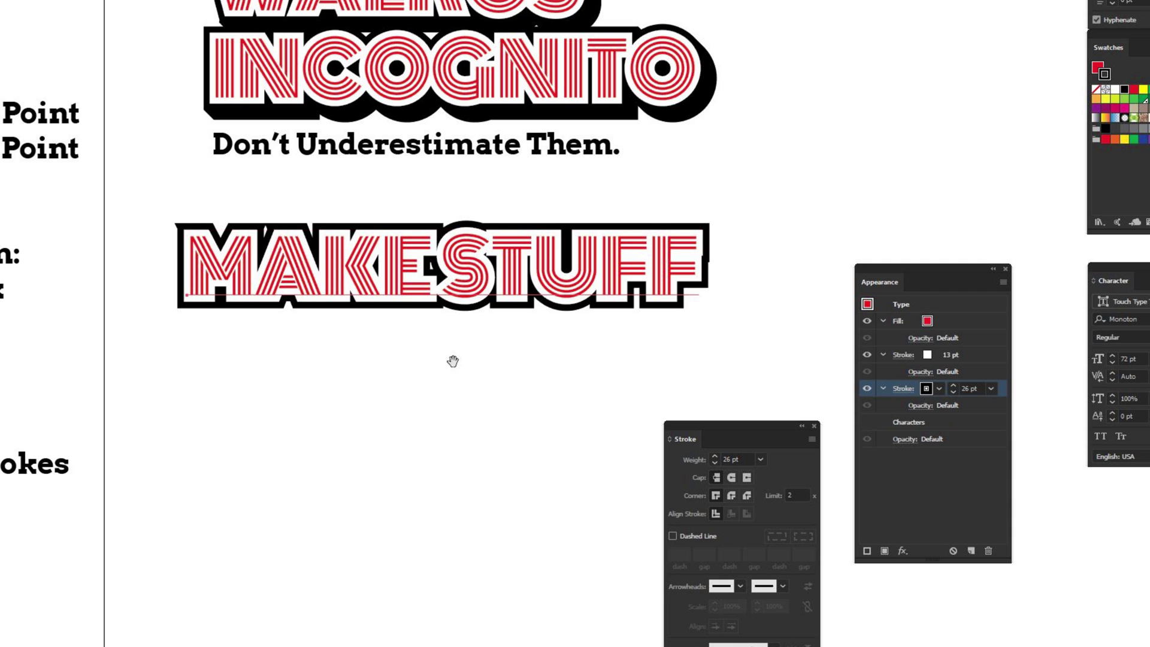
left_click_drag(498, 357, 551, 342)
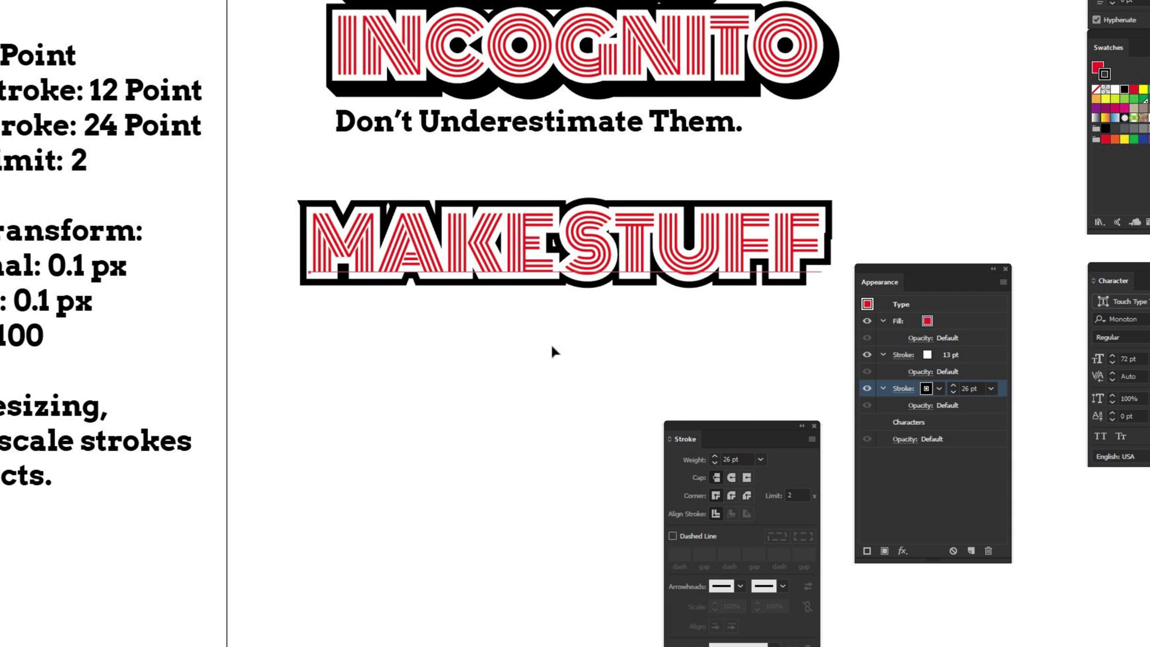
left_click(520, 329)
mouse_move(739, 424)
left_mouse_down()
mouse_move(967, 1)
mouse_move(1006, 0)
left_mouse_up()
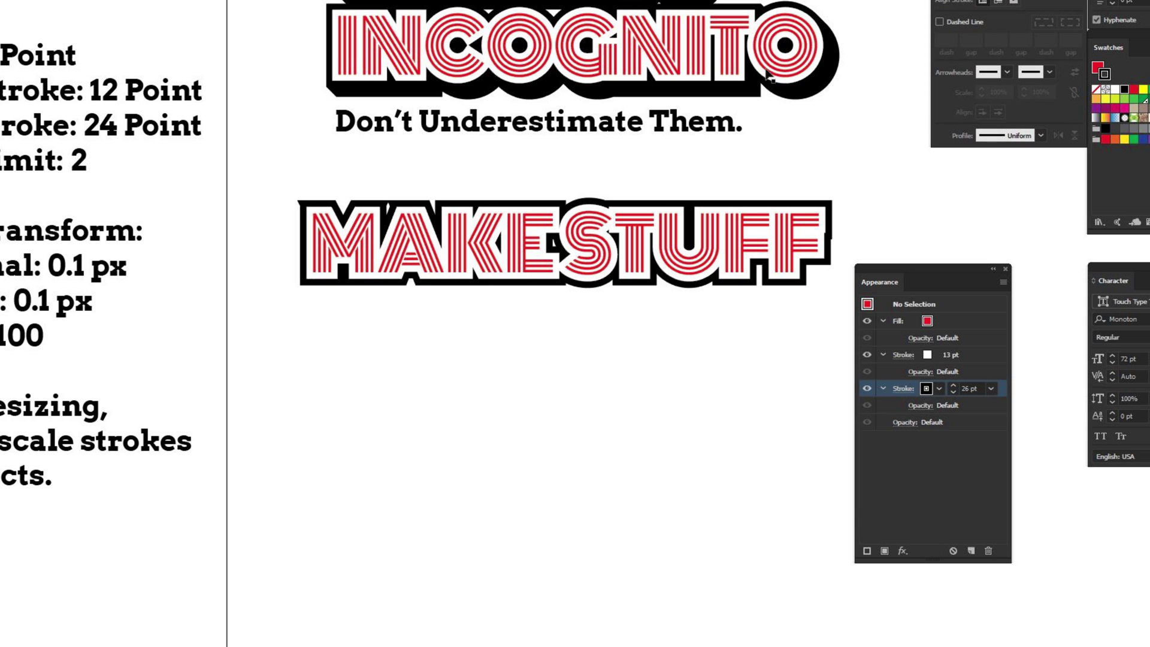
left_click_drag(640, 232, 640, 232)
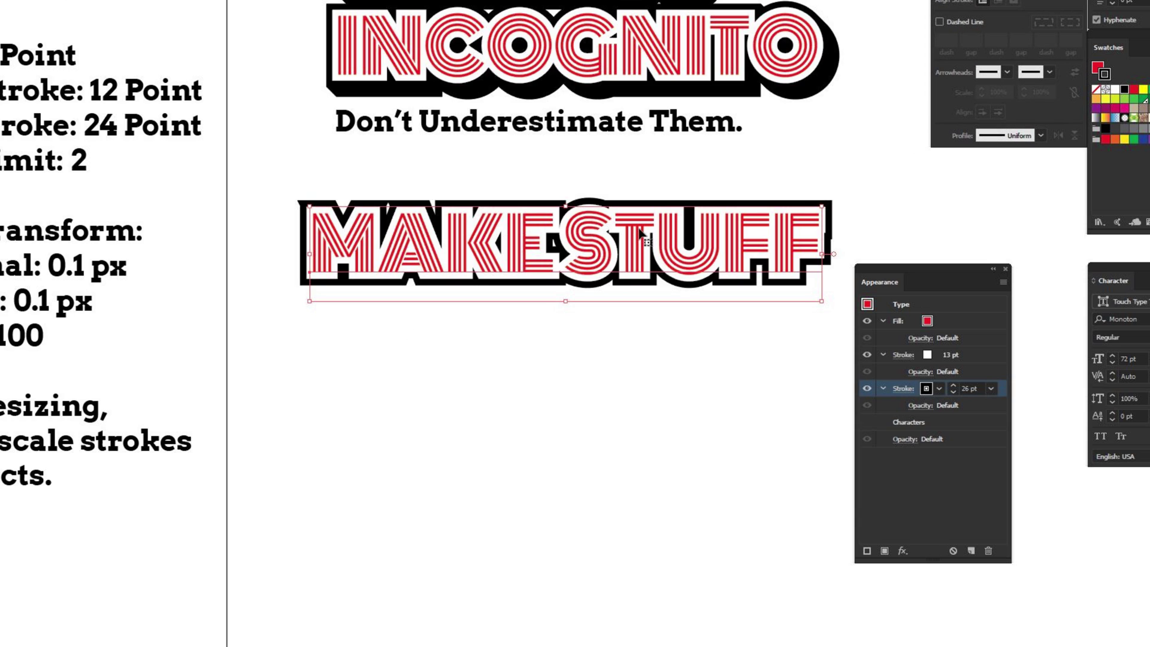
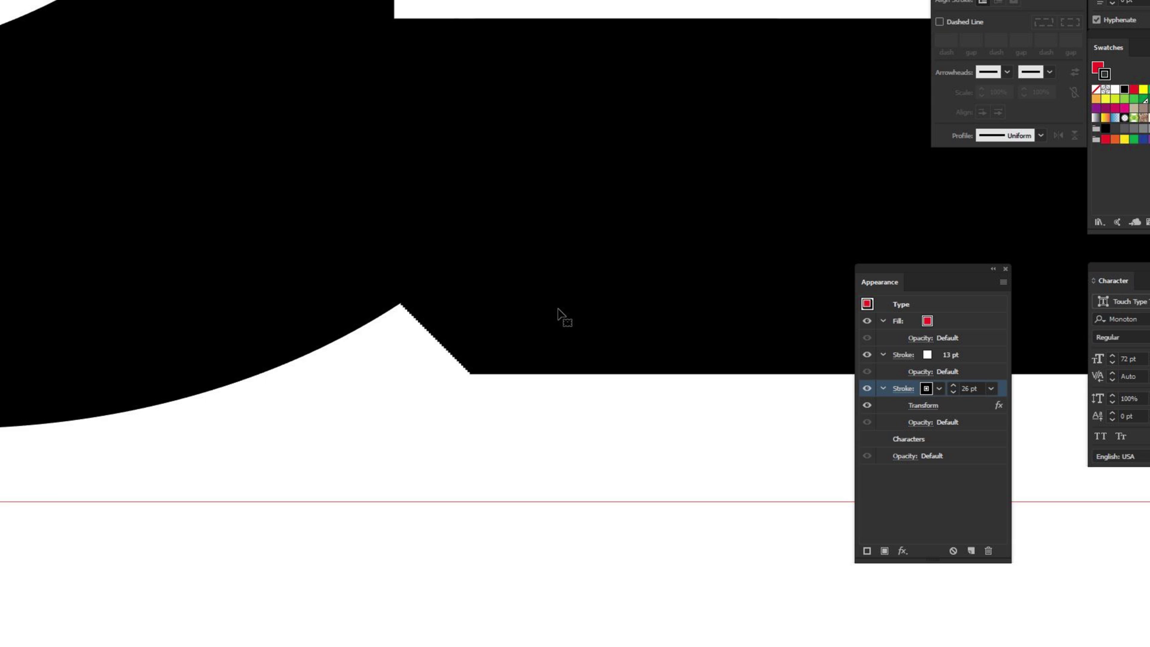
In the black stroke's Transform effect, set the horizontal and vertical move to 0.05 px each and preview the result
left_click(924, 406)
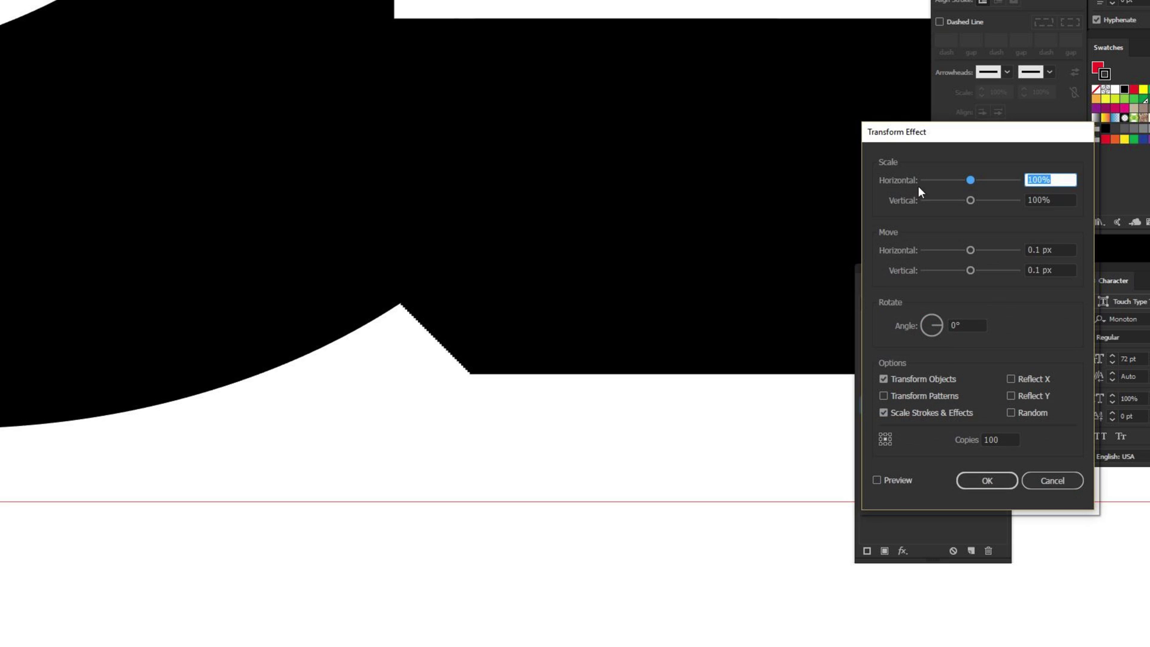
left_click_drag(955, 132, 694, 145)
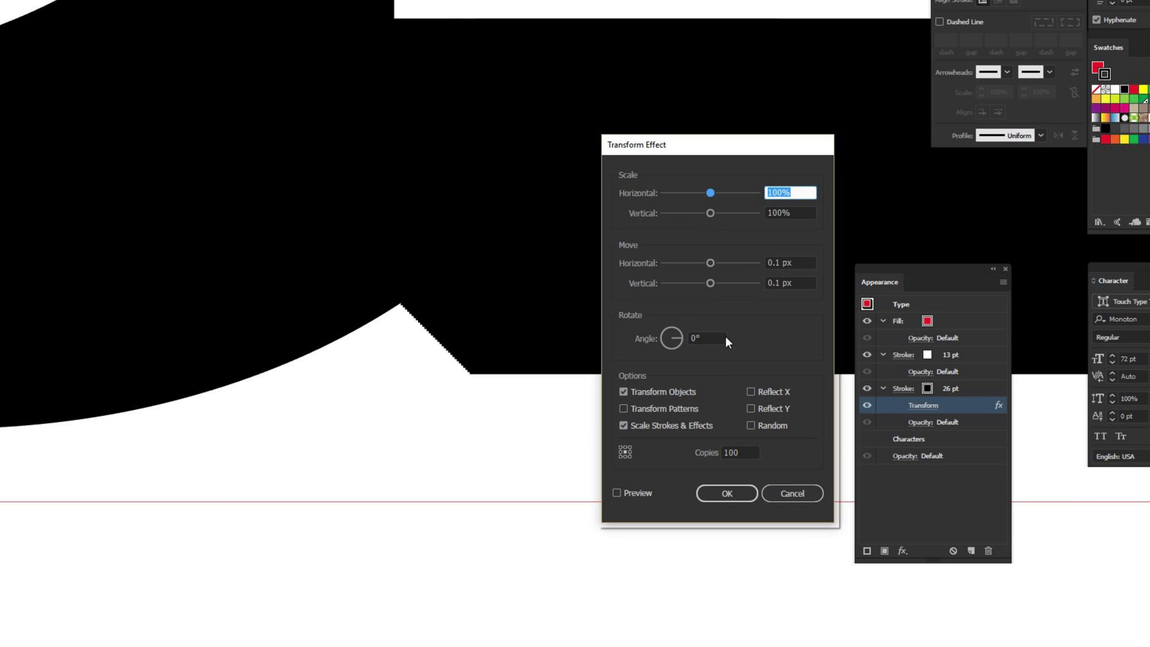
left_click(780, 263)
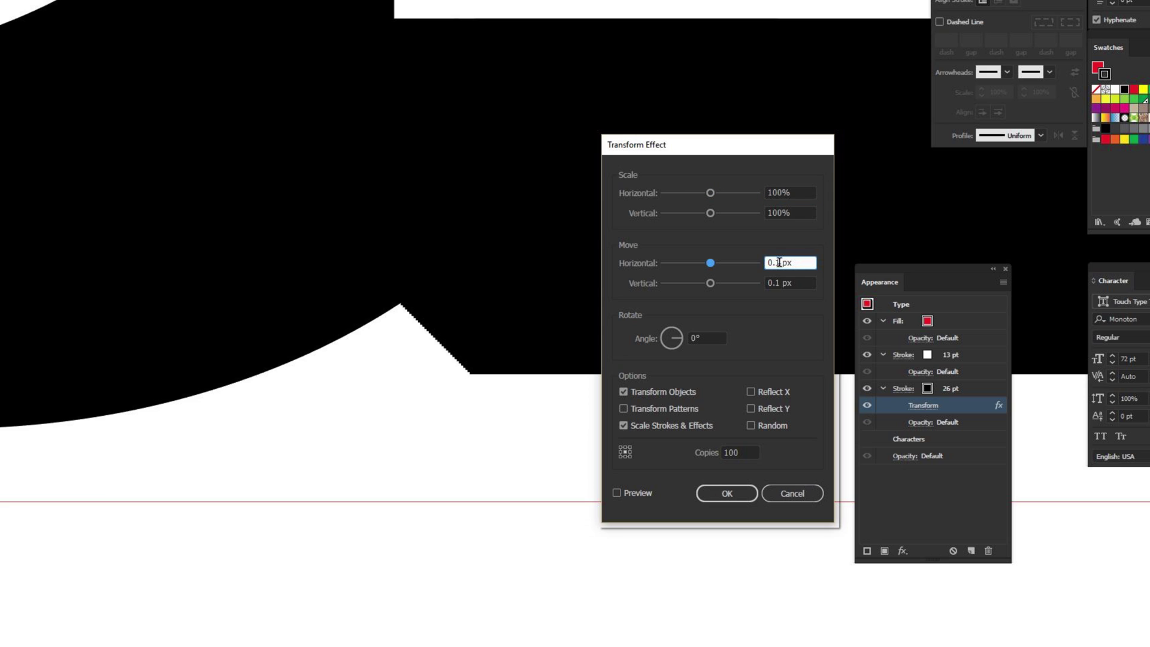
left_click_drag(780, 263, 771, 265)
type("05")
left_click(778, 282)
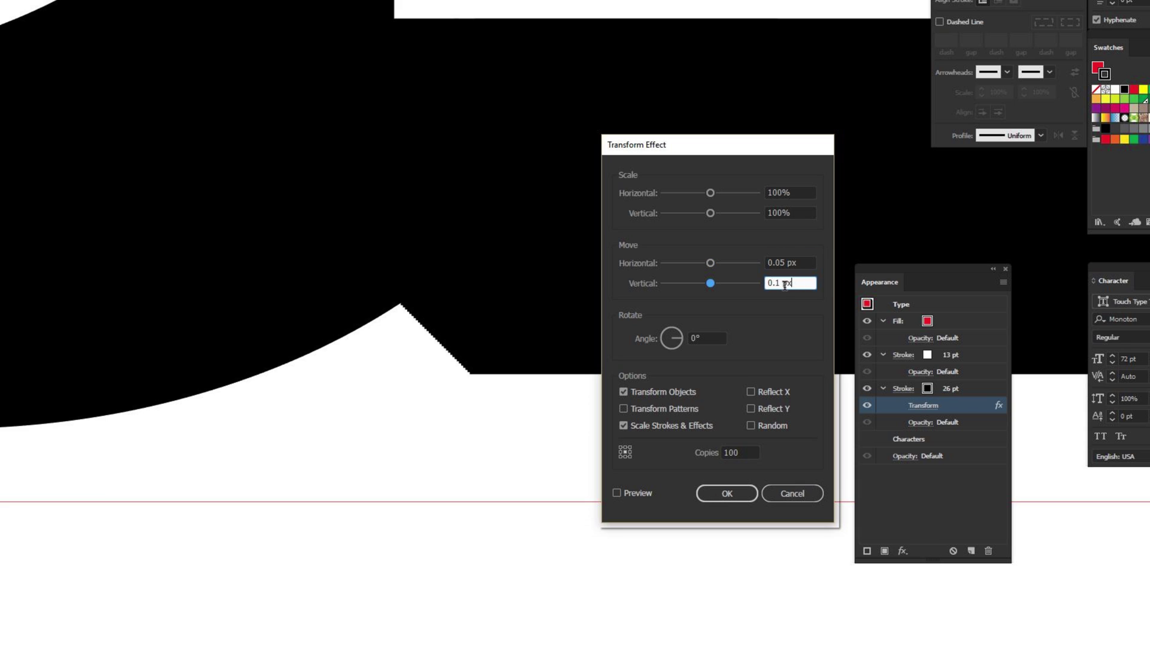
left_click_drag(779, 282, 774, 283)
type("05")
left_click(797, 262)
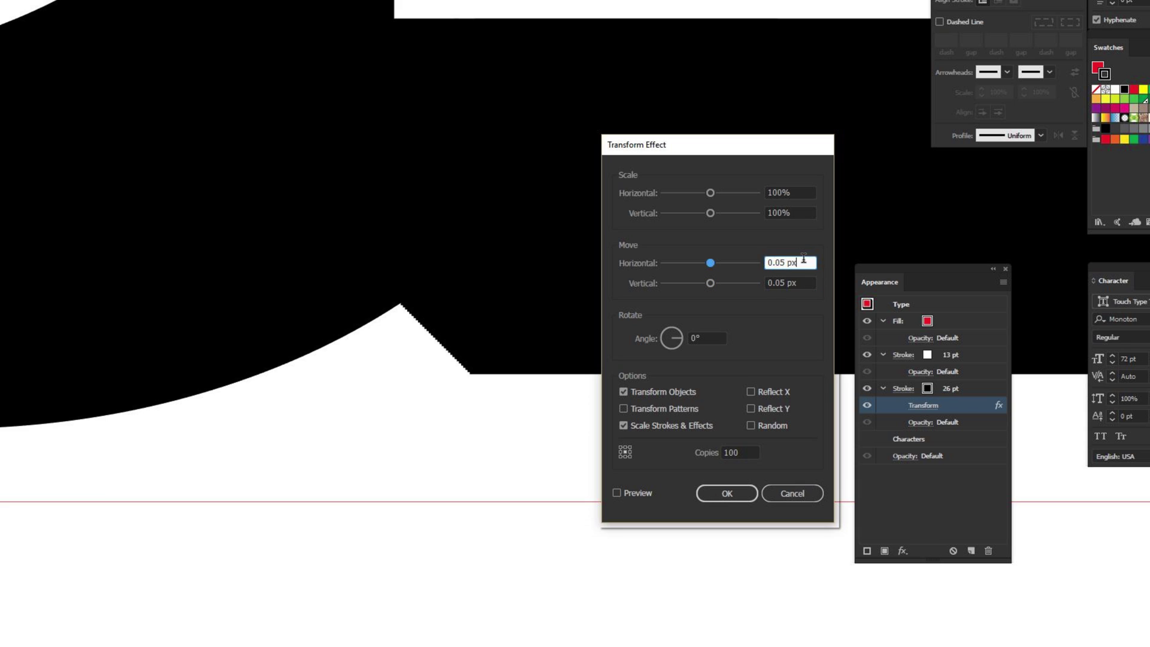
left_click(616, 493)
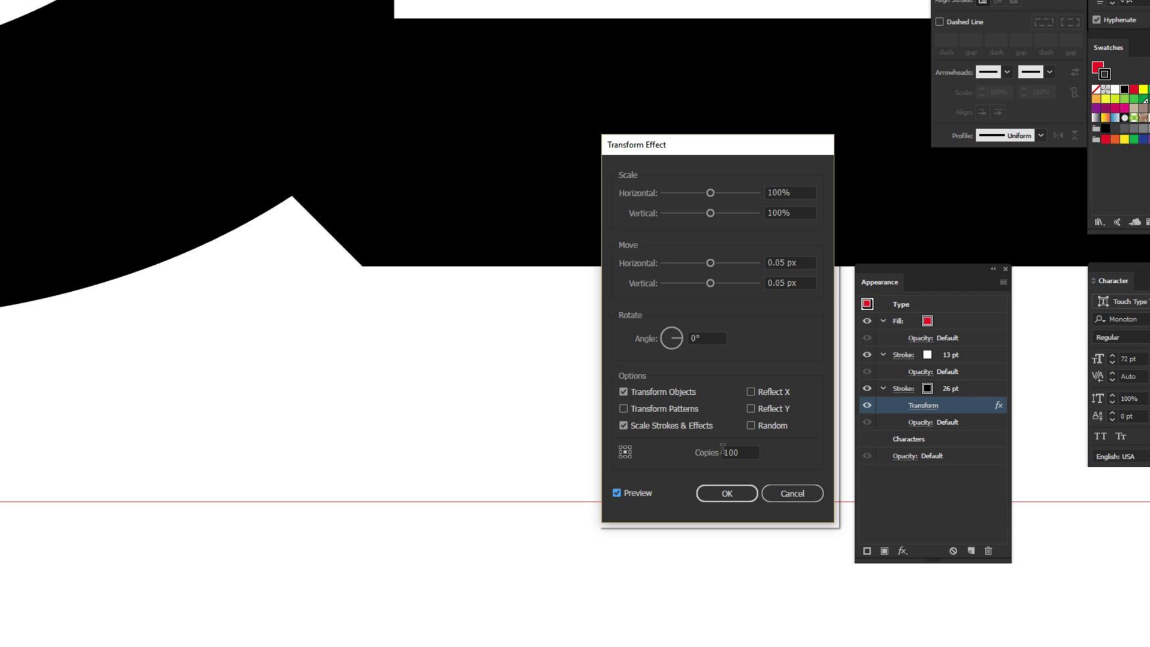
Set the number of copies in the black stroke's Transform effect to 200 and apply the effect
left_click_drag(729, 448, 710, 452)
type("2")
left_click(728, 493)
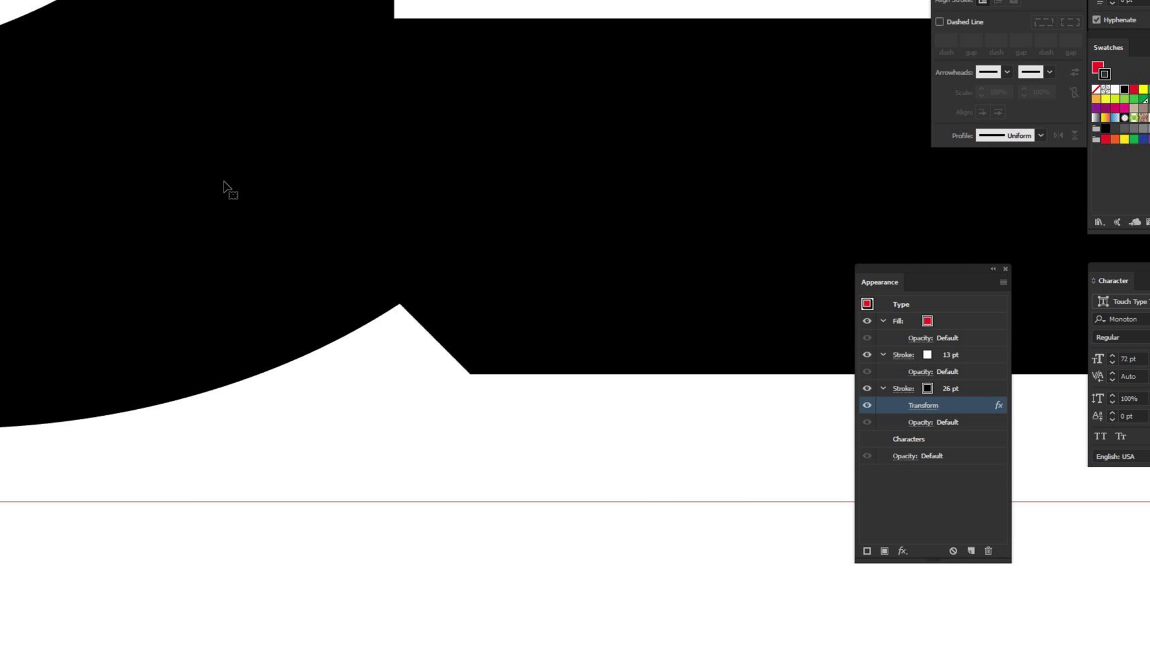
Inspect the black shadow edges across the whole MAKE STUFF lettering, with the text deselected
key("ctrl+h")
key("ctrl+minus")
key("ctrl+minus")
key("ctrl+minus")
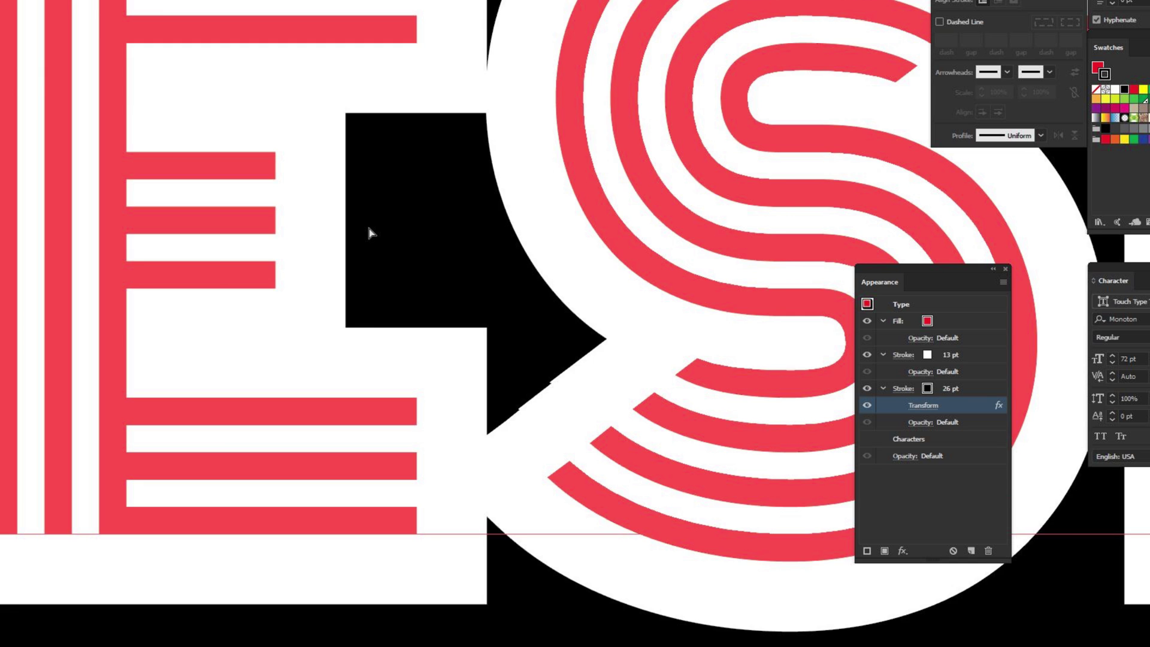
key("ctrl+minus")
key("ctrl+minus")
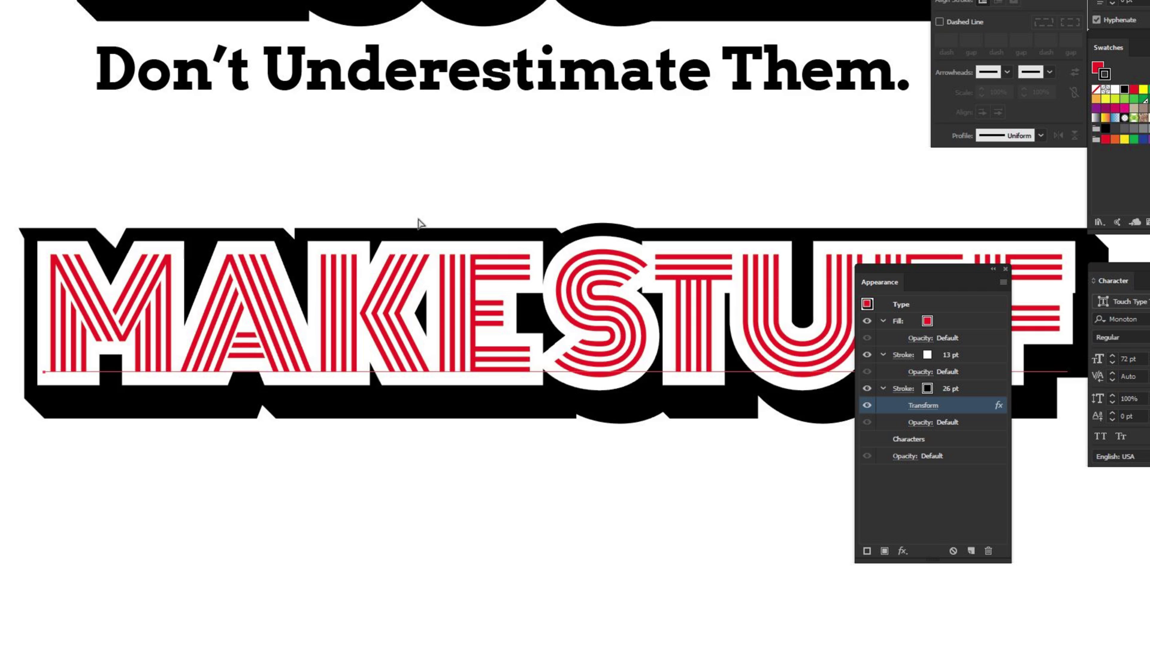
left_click(586, 531)
key("ctrl+minus")
key("ctrl+minus")
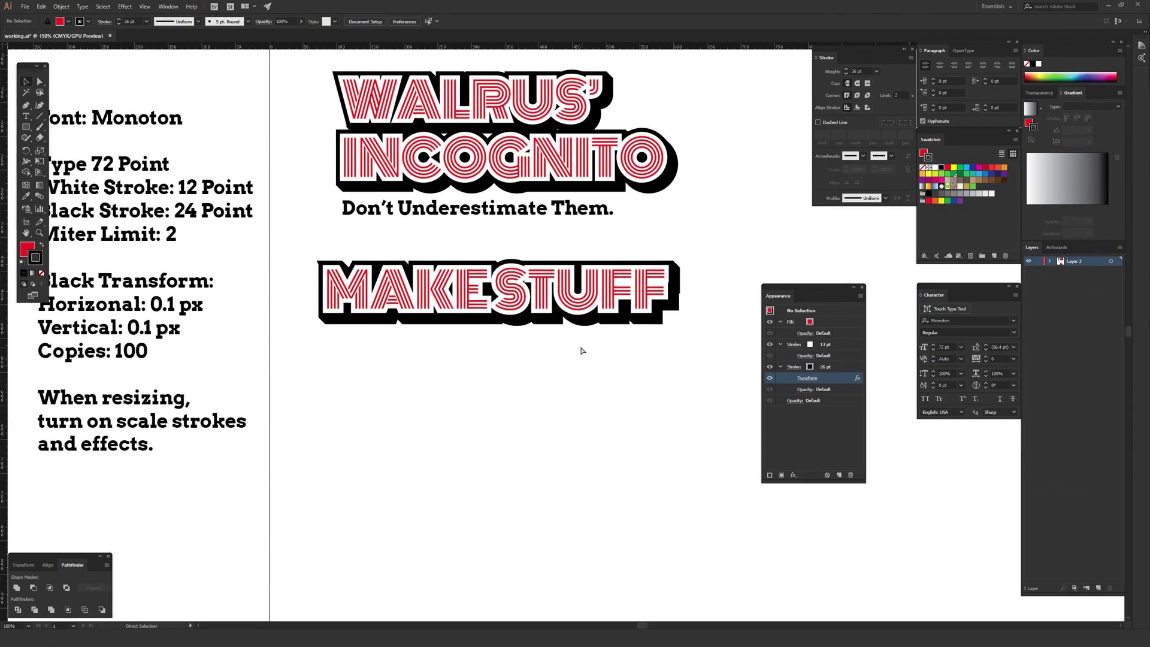
key("ctrl+plus")
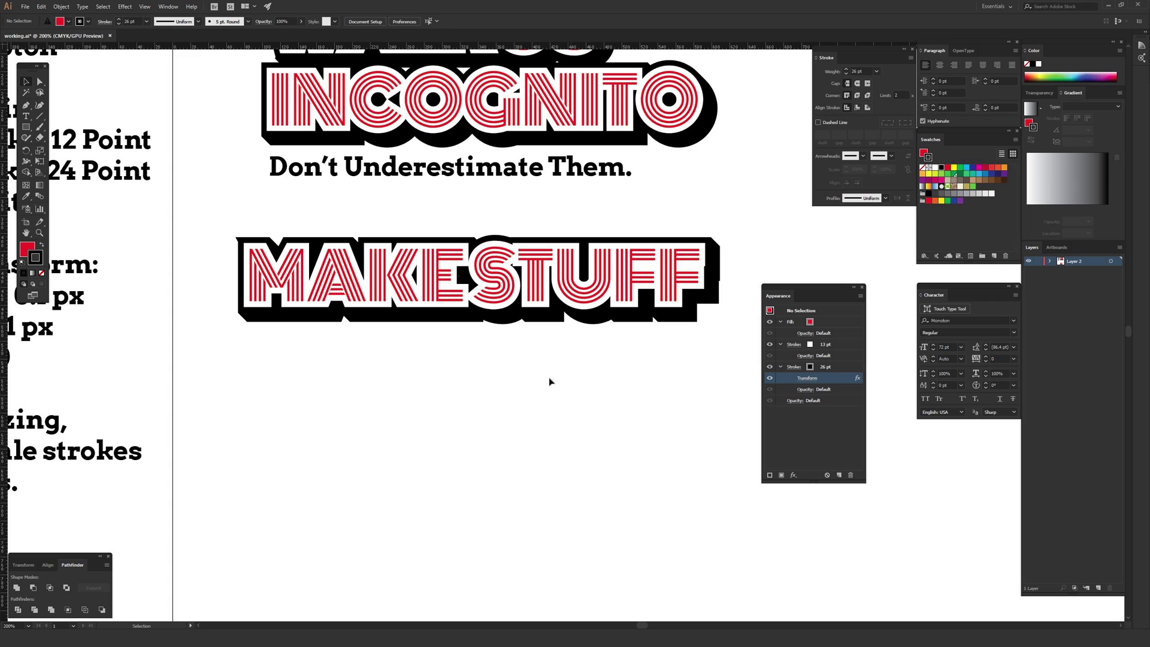
left_click(421, 170)
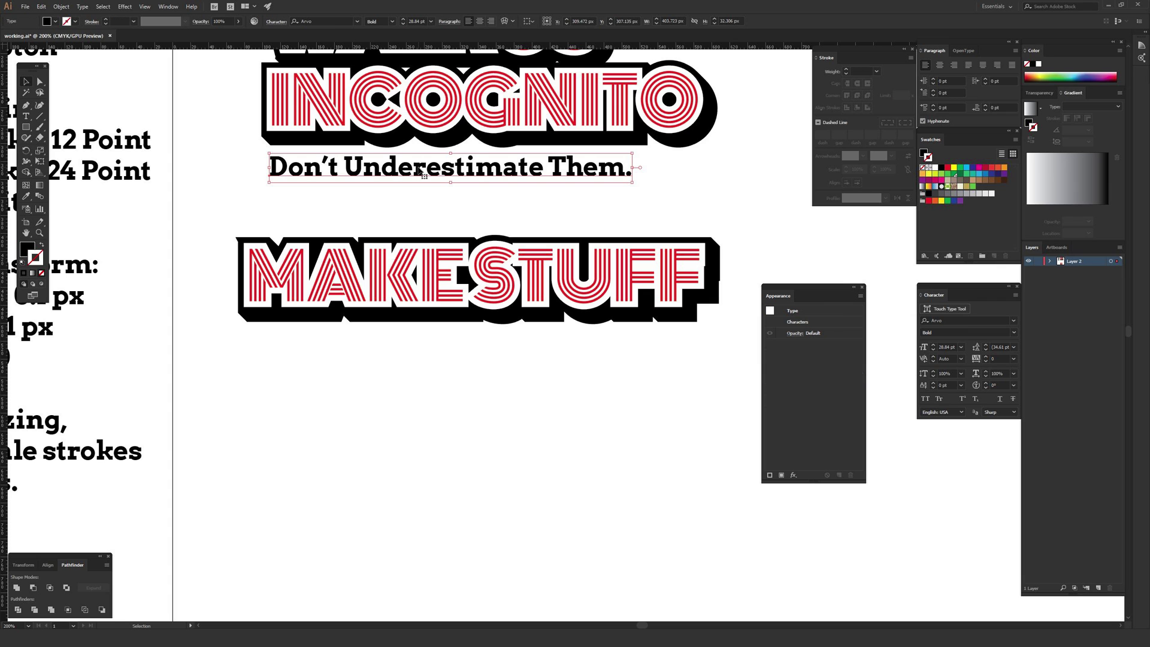
left_click_drag(423, 173, 398, 349)
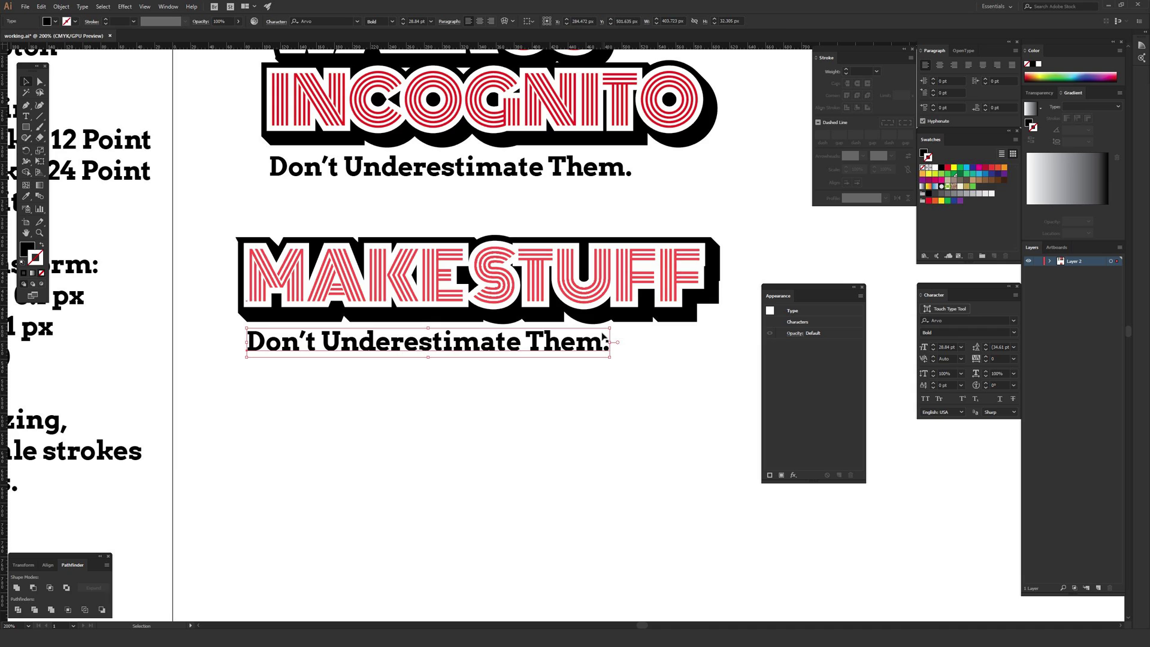
key("Delete")
Add a new text line reading BECAUSE IT'S COOL and place it below the MAKE STUFF lettering
key("t")
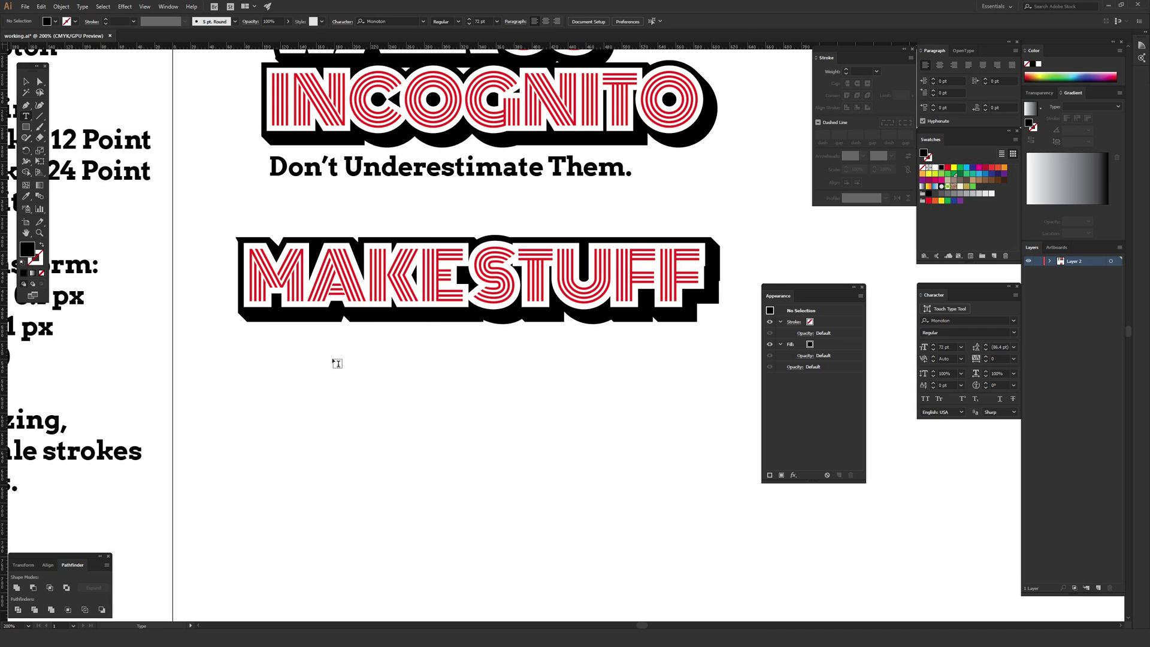
left_click(337, 364)
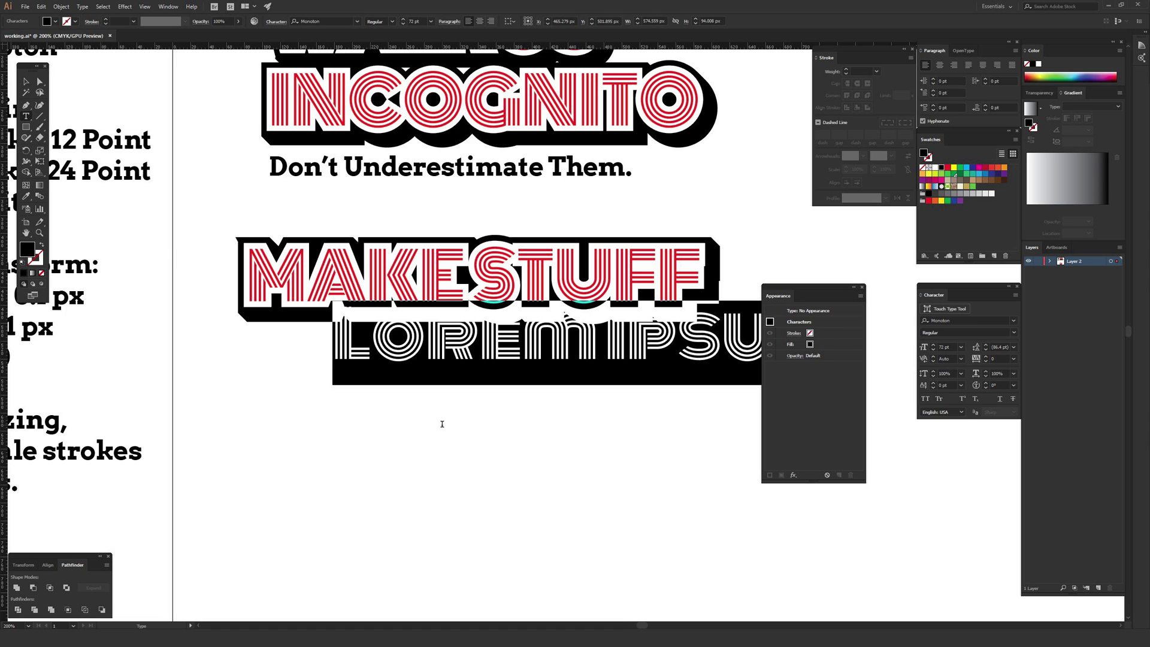
type("BECAUSE")
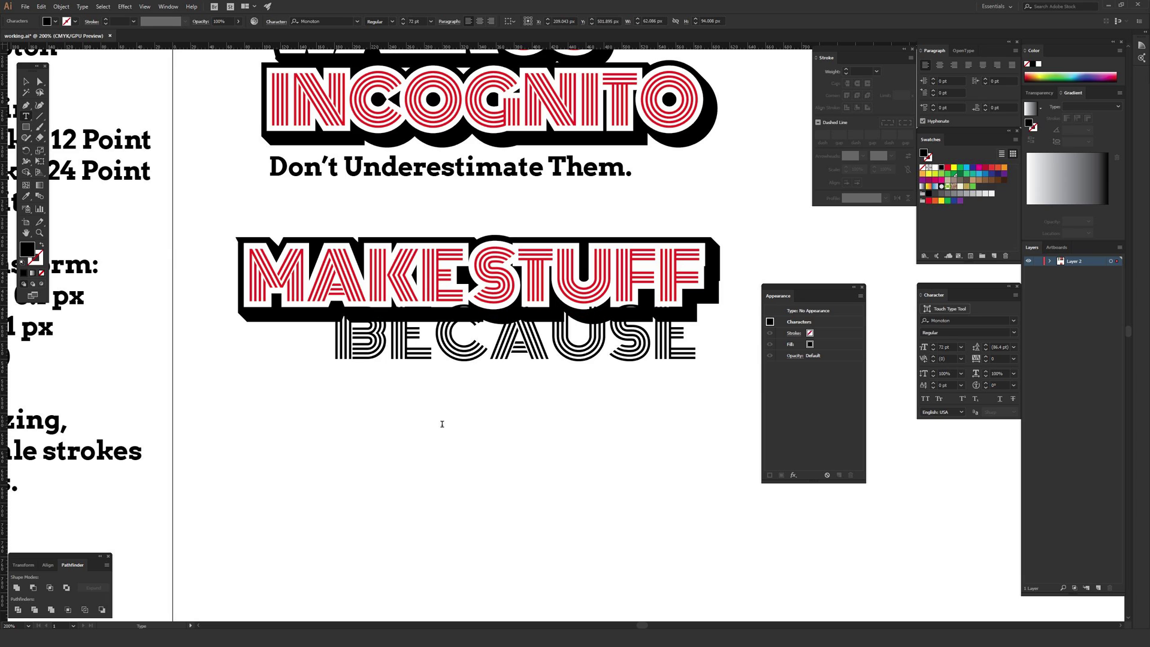
type(" IT CO")
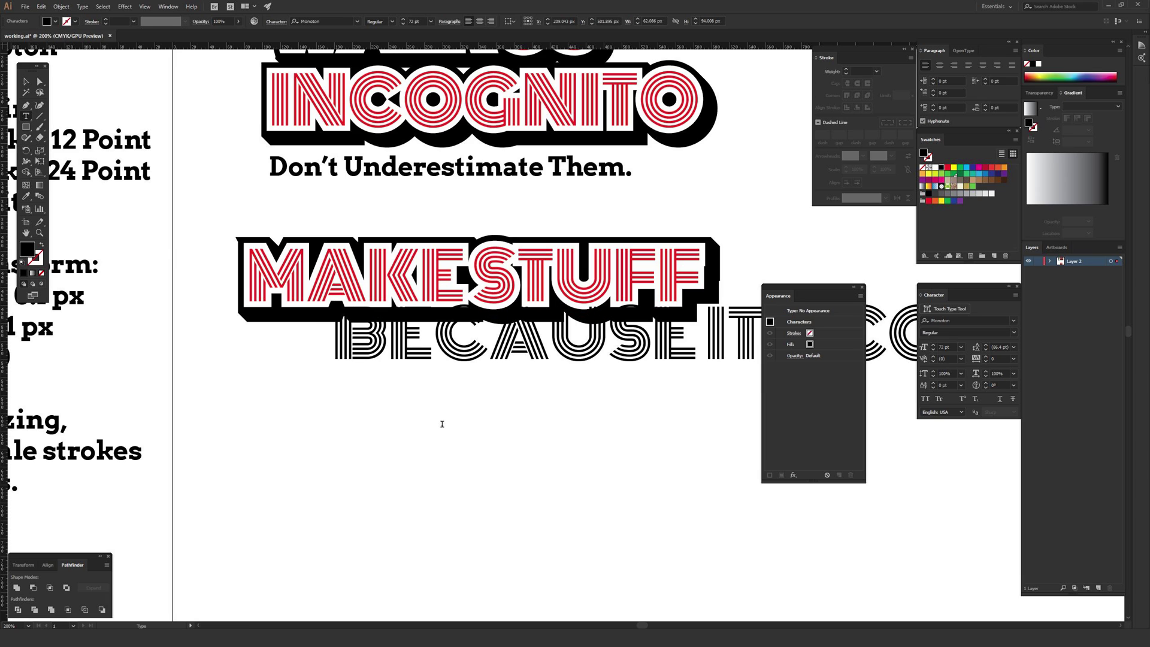
left_click(26, 81)
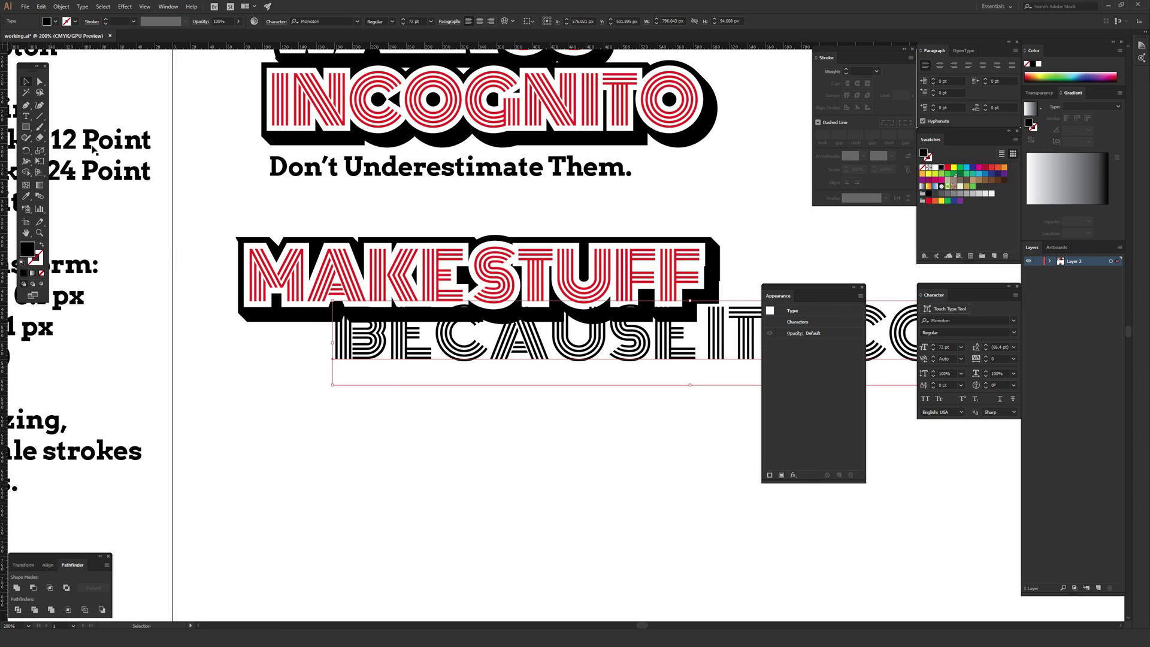
left_click_drag(461, 347, 357, 384)
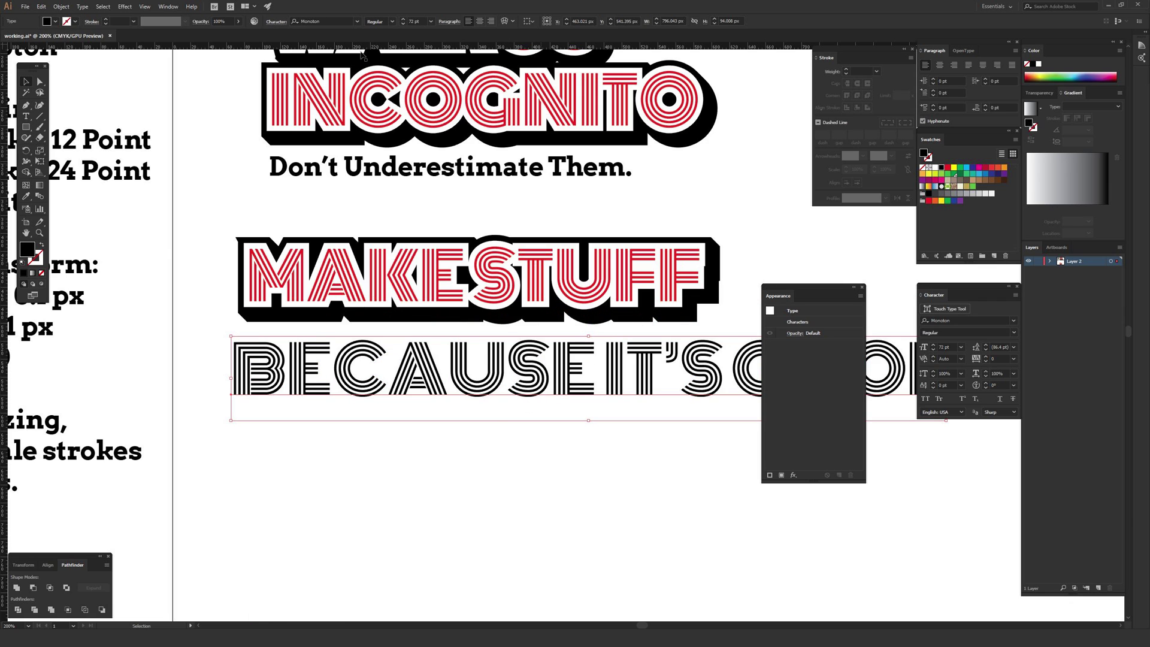
Set the BECAUSE IT'S COOL line in Arvo Bold at 24 pt
left_click(338, 23)
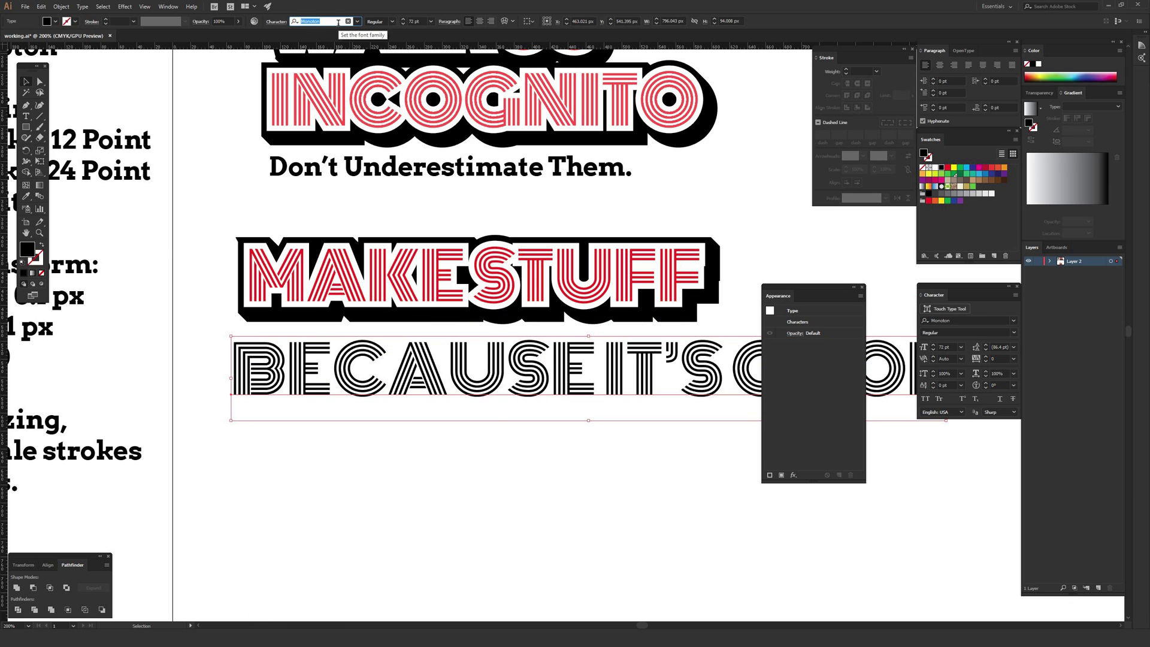
type("arvo")
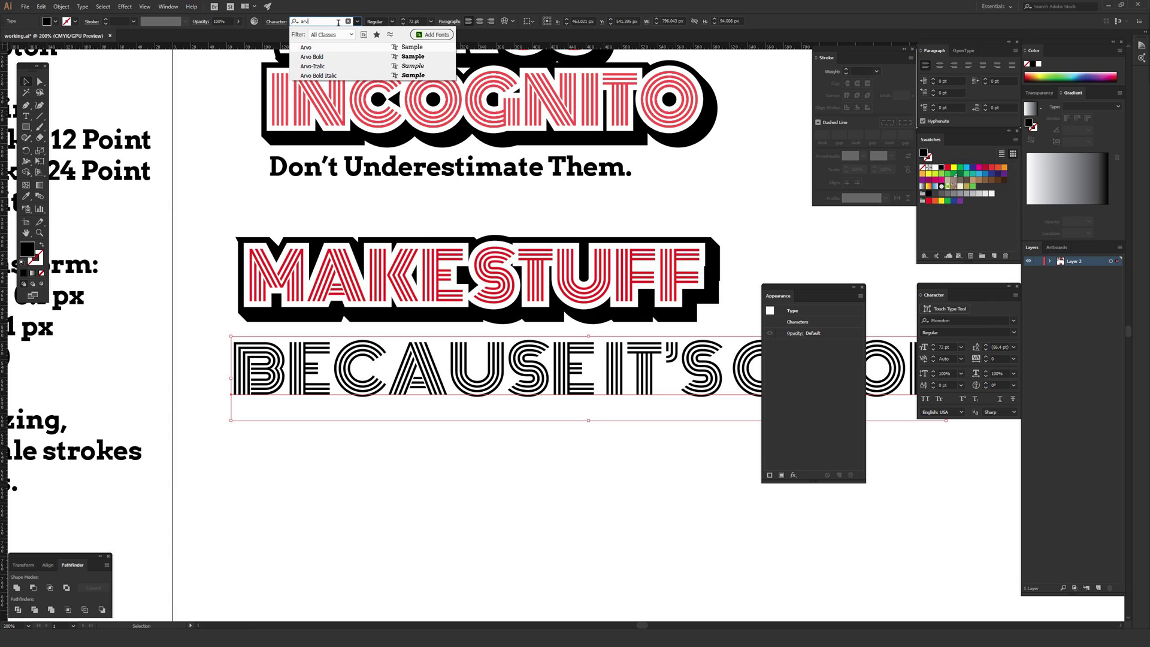
left_click(330, 60)
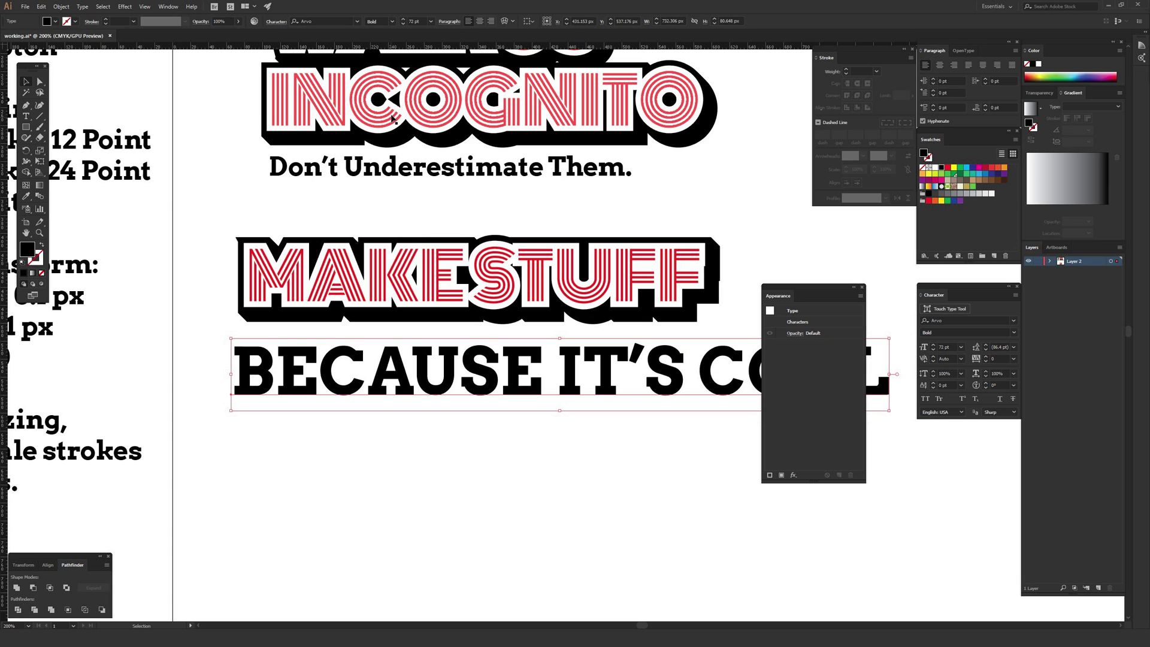
left_click(431, 22)
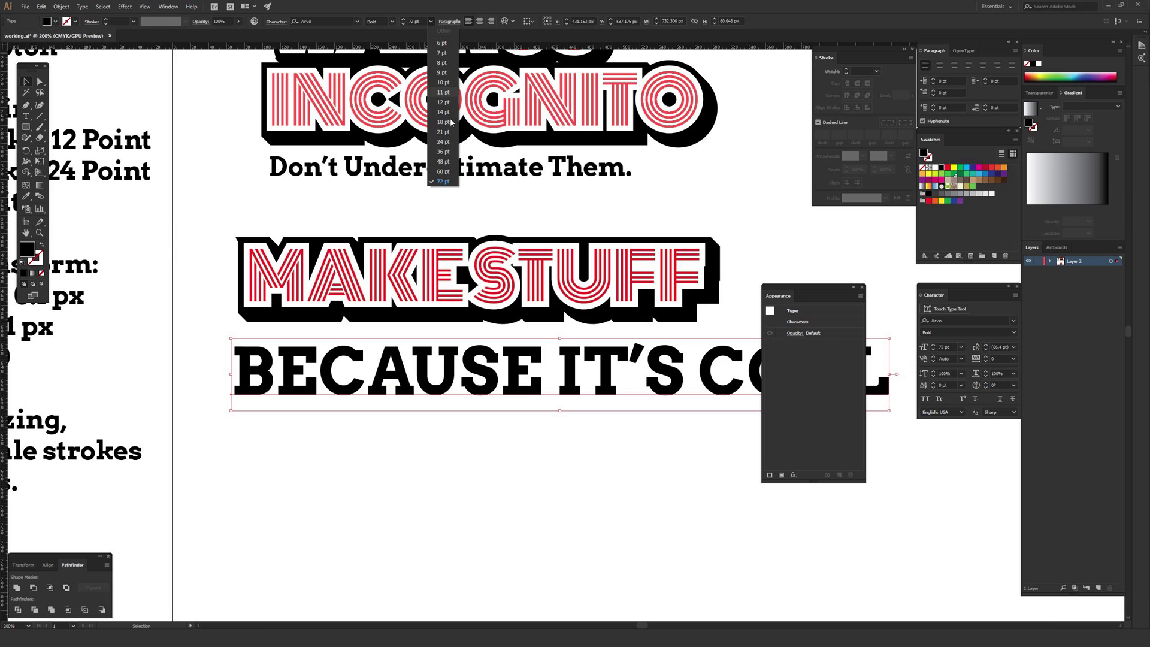
left_click(443, 142)
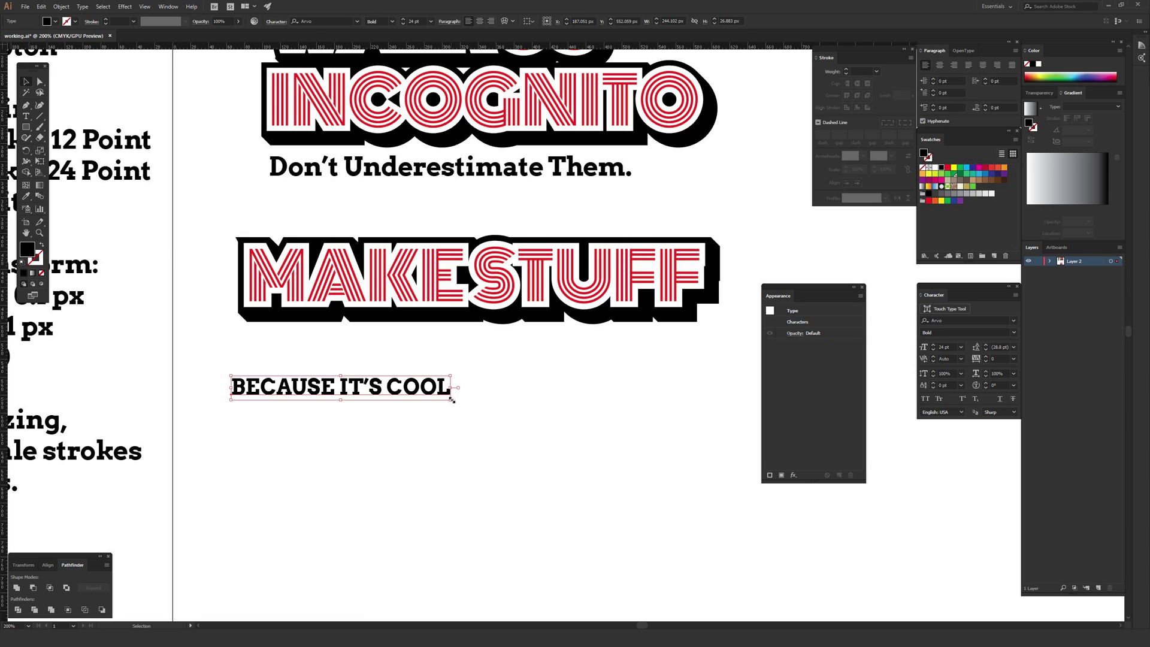
Undo the distorted resize of the BECAUSE IT'S COOL line, scale it proportionally to about 38.5 pt and move it directly beneath MAKE STUFF
left_click_drag(452, 399, 600, 541)
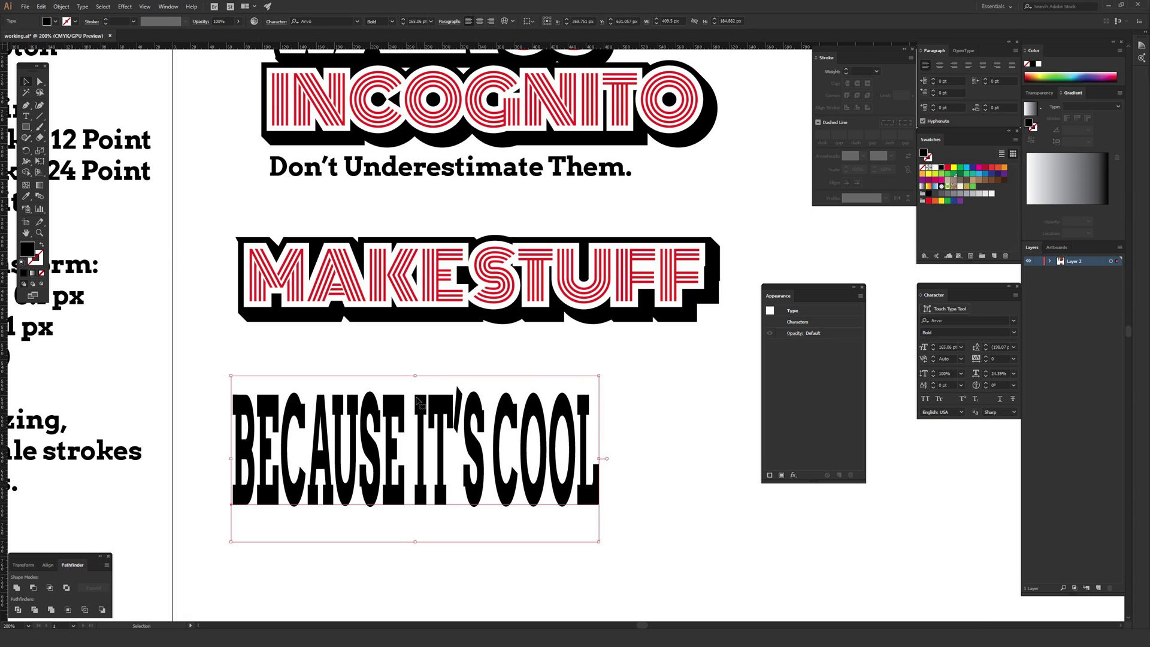
key("ctrl+z")
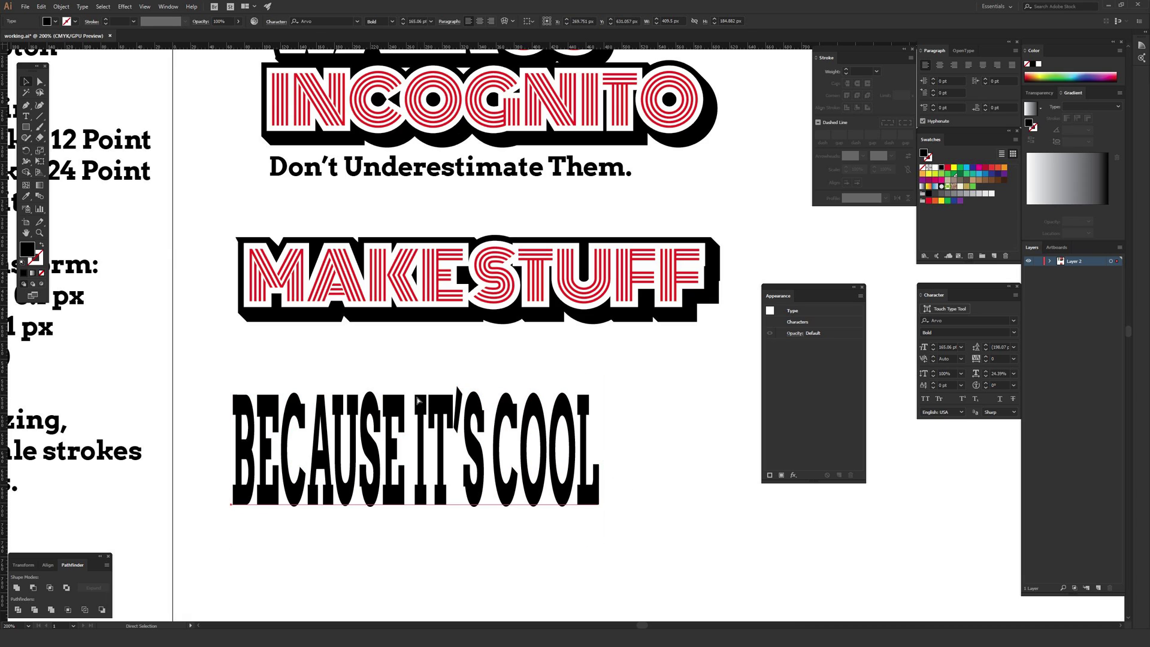
left_click_drag(445, 399, 584, 415)
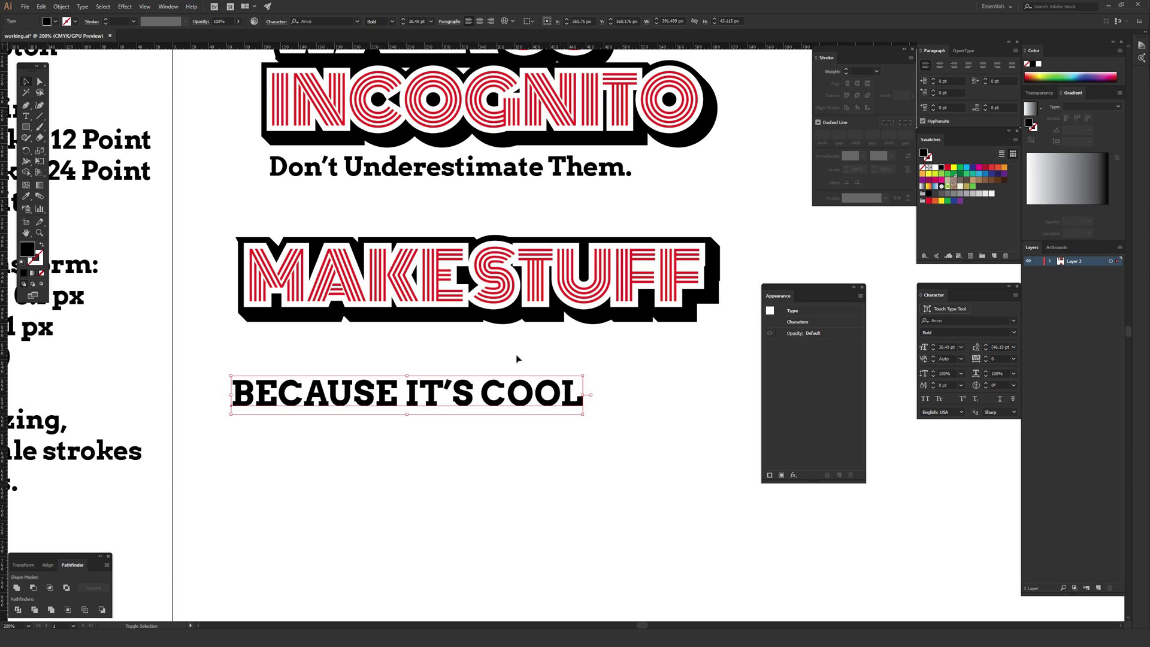
left_click(453, 434)
left_click_drag(451, 393, 459, 353)
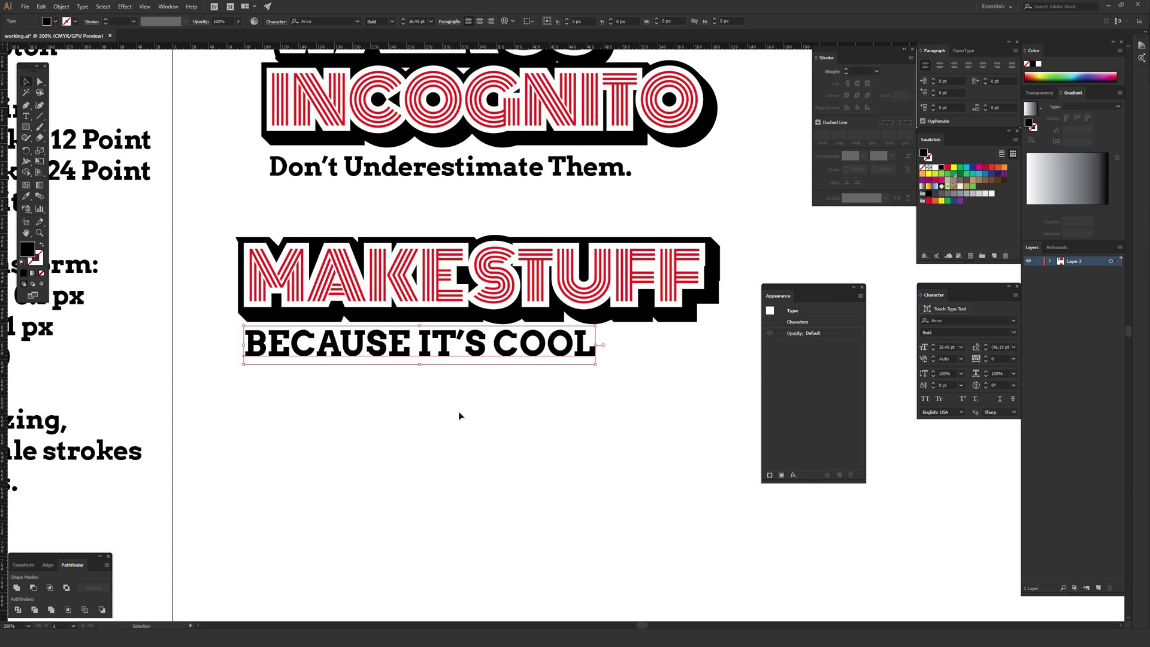
Select the MAKE STUFF and BECAUSE IT'S COOL lines and try scaling them up together proportionally to about 576 px wide
key("ctrl+minus")
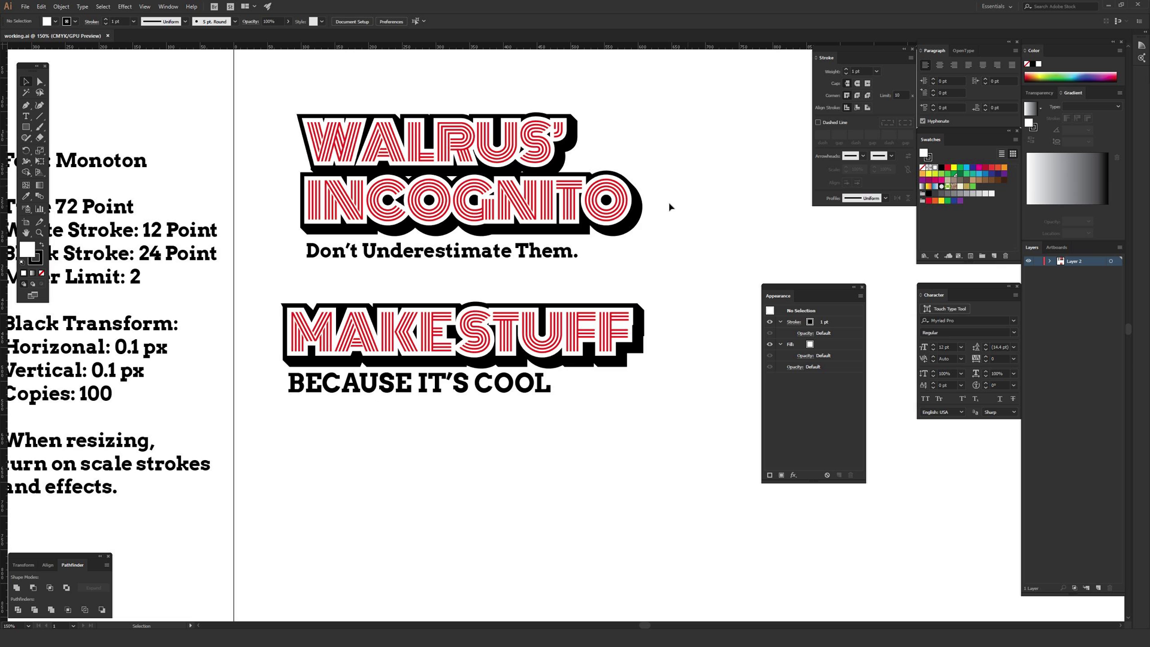
left_click_drag(274, 447, 575, 300)
left_click_drag(631, 399, 729, 472)
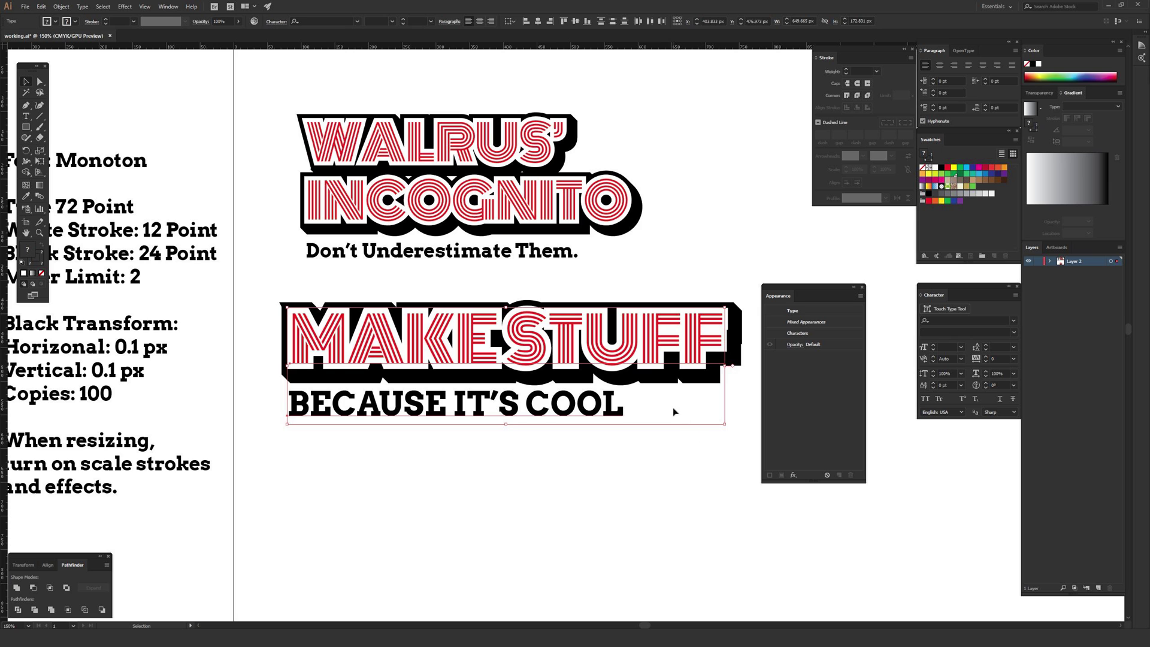
left_click_drag(725, 424, 639, 426)
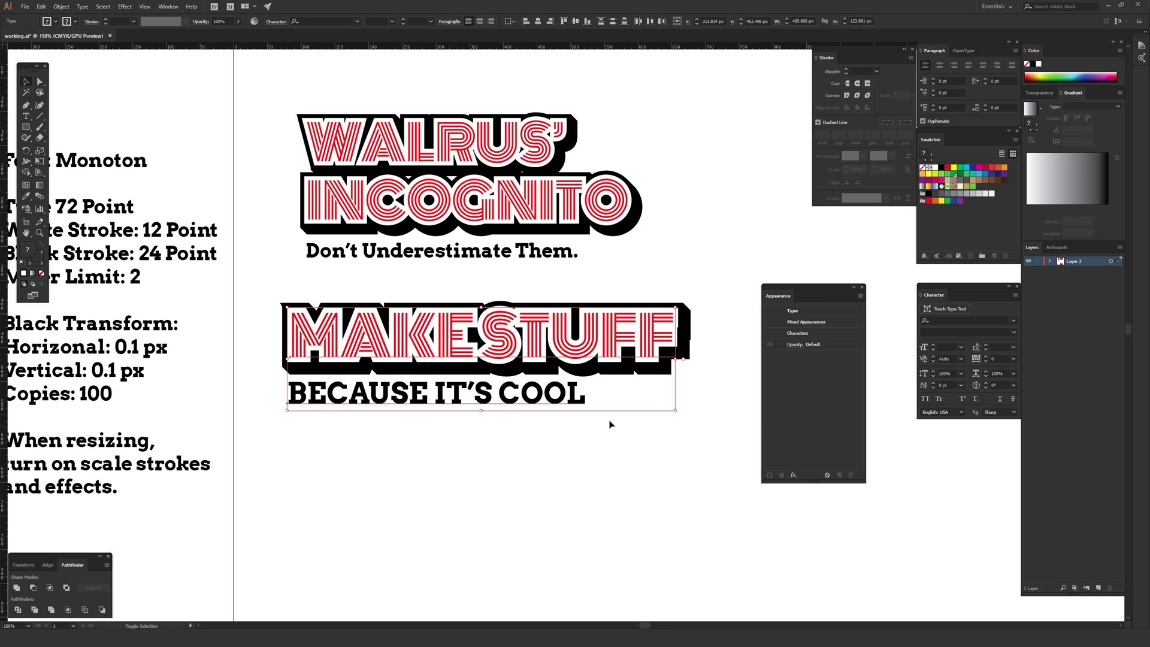
left_click(246, 393)
left_click_drag(246, 393, 202, 398)
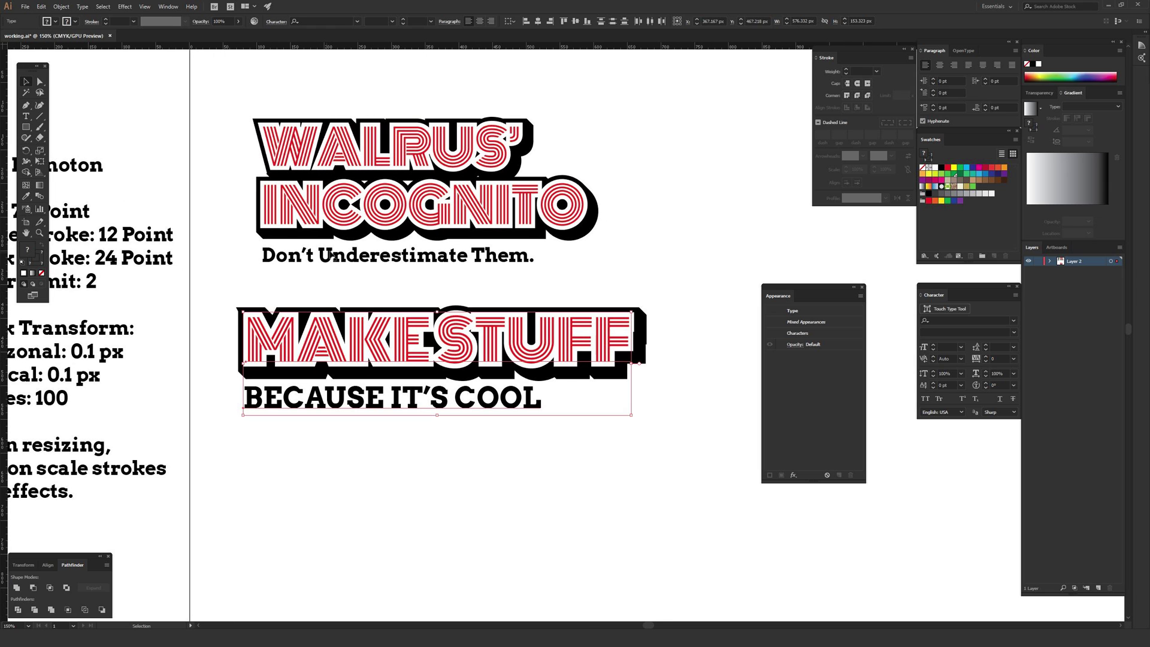
Check the Scale Strokes & Effects option in the General preferences and close the dialog
left_click(42, 6)
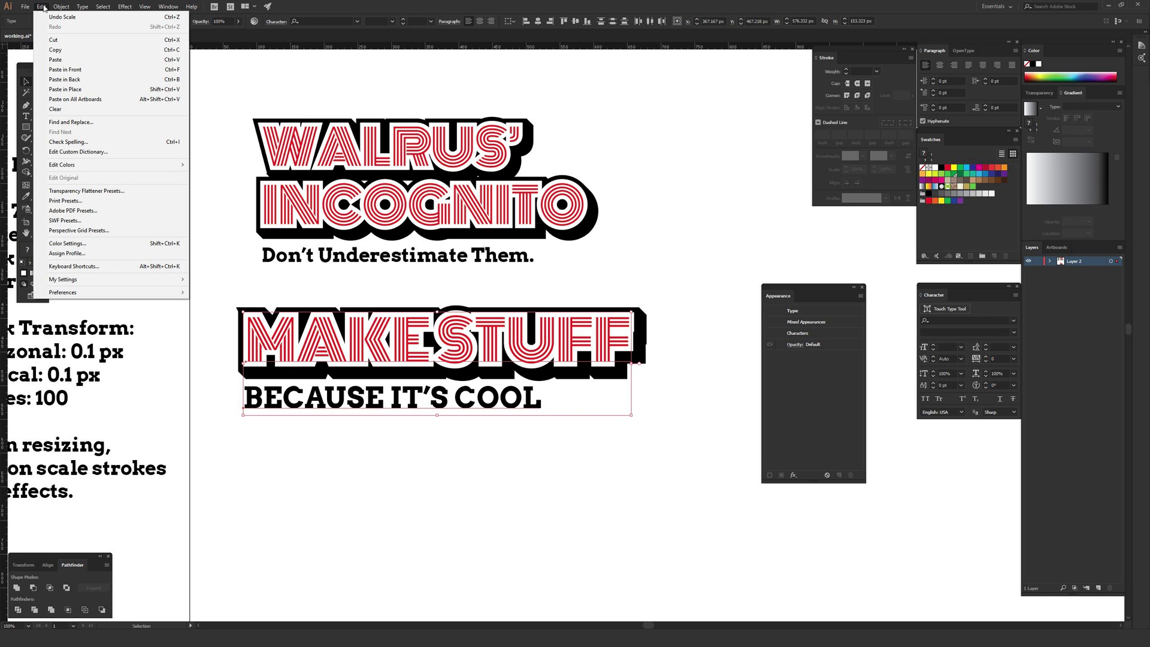
mouse_move(73, 295)
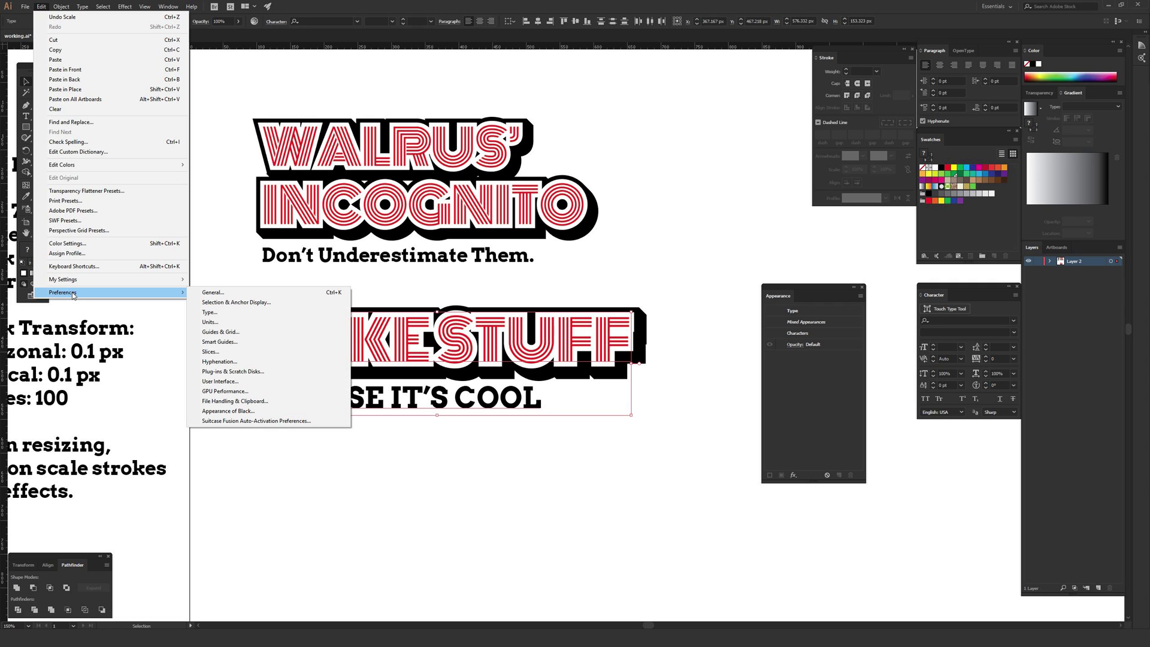
left_click(214, 293)
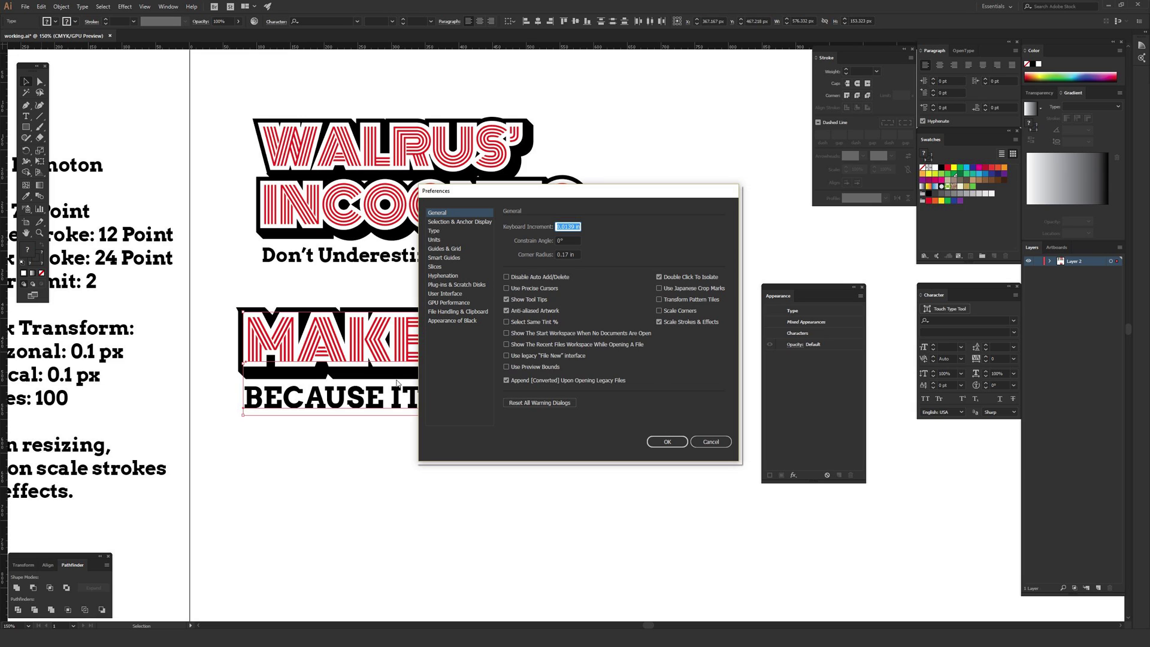
left_click(668, 442)
Try scaling both text lines down together, deselect them, and undo the scaling back to their original size
left_click_drag(634, 417, 561, 396)
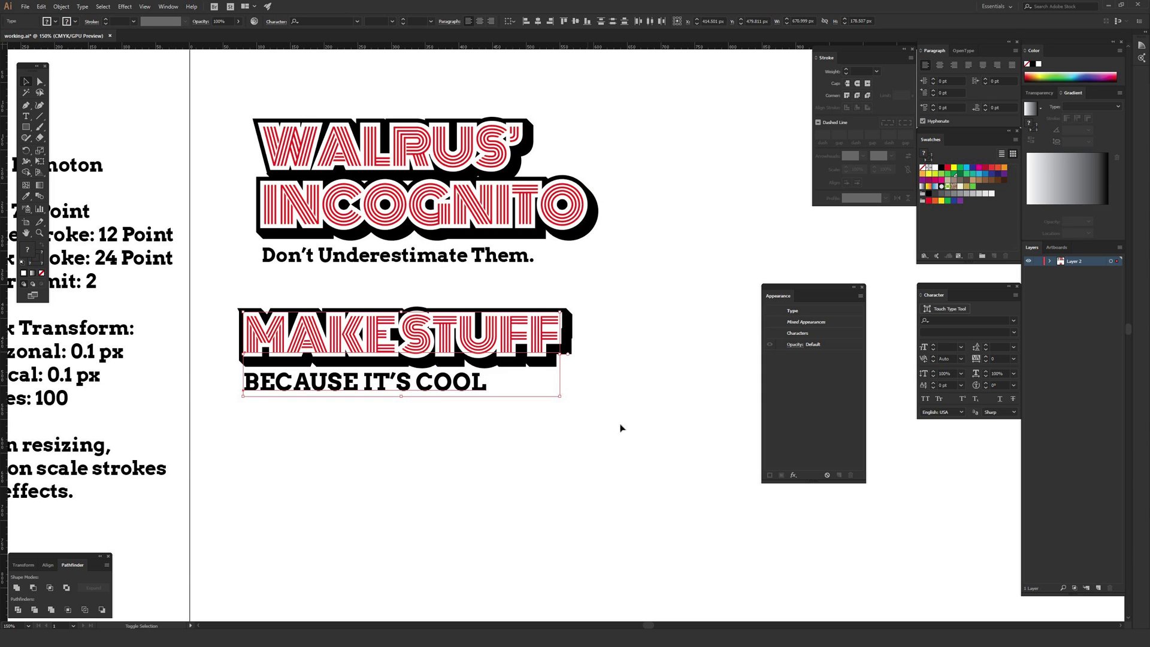
left_click(593, 328)
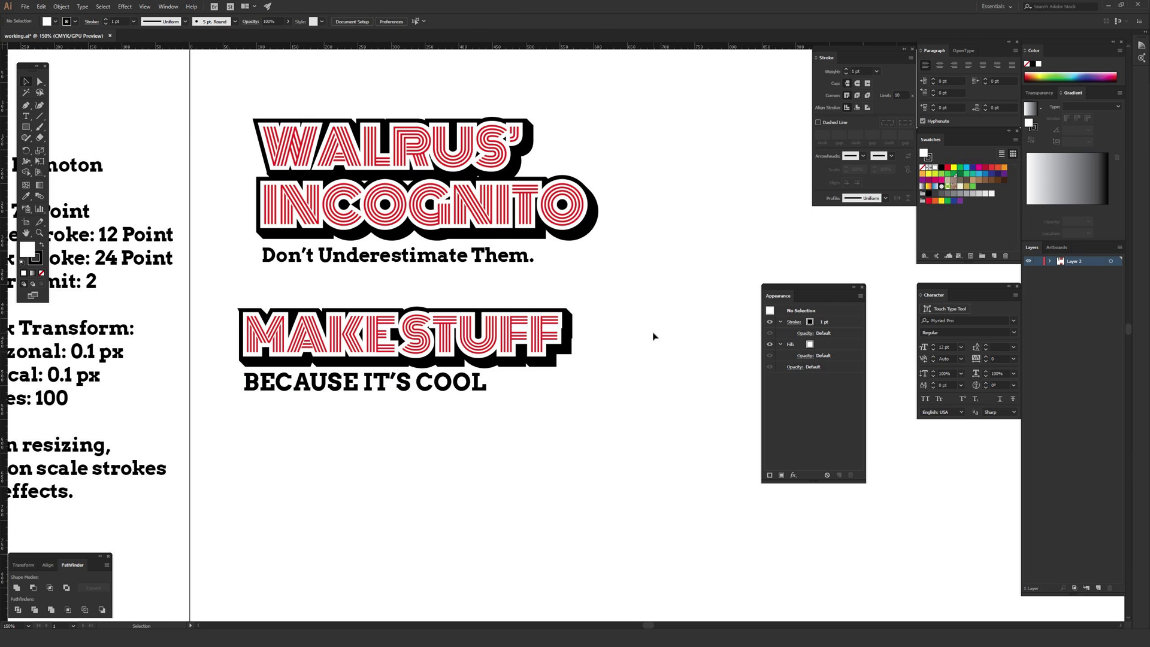
key("ctrl+z")
mouse_move(455, 405)
left_mouse_down()
mouse_move(486, 402)
mouse_move(462, 419)
left_mouse_up()
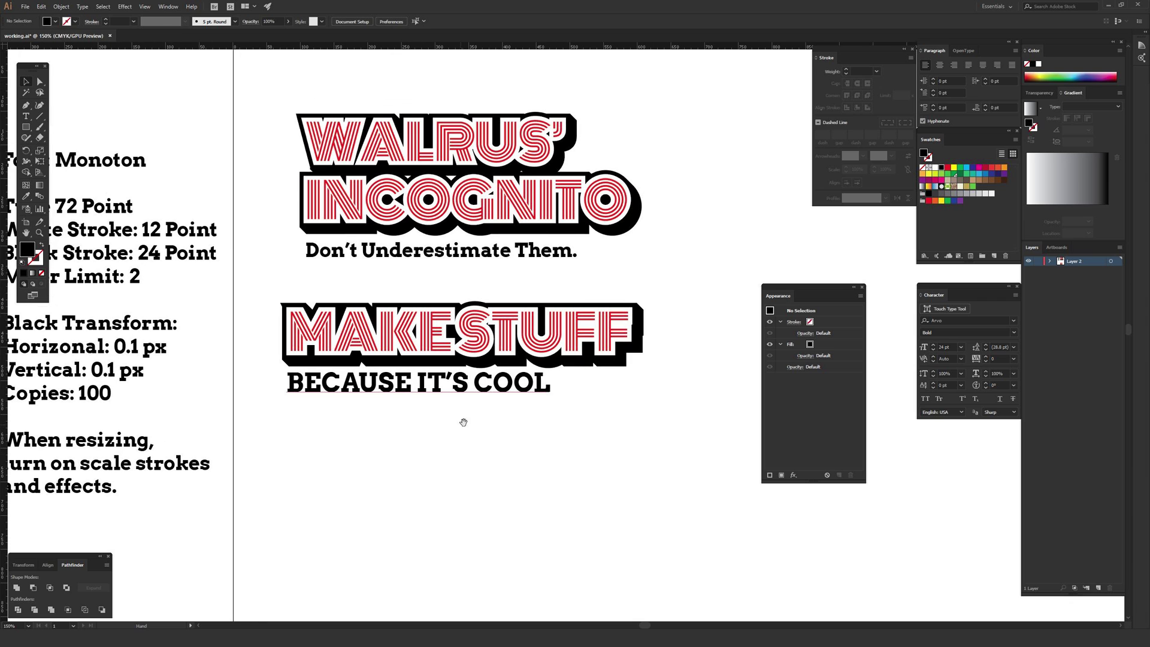